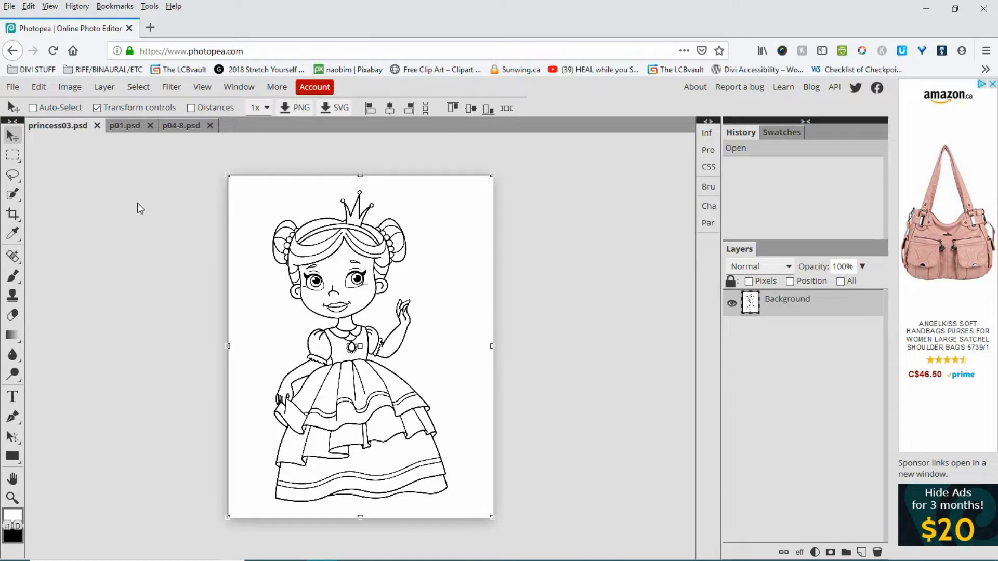
# Select the bodice, the hem bands of the upper skirt tier and the lower skirt tier with the Magic Wand, and clear them to transparency
pyautogui.rightClick(12, 194)
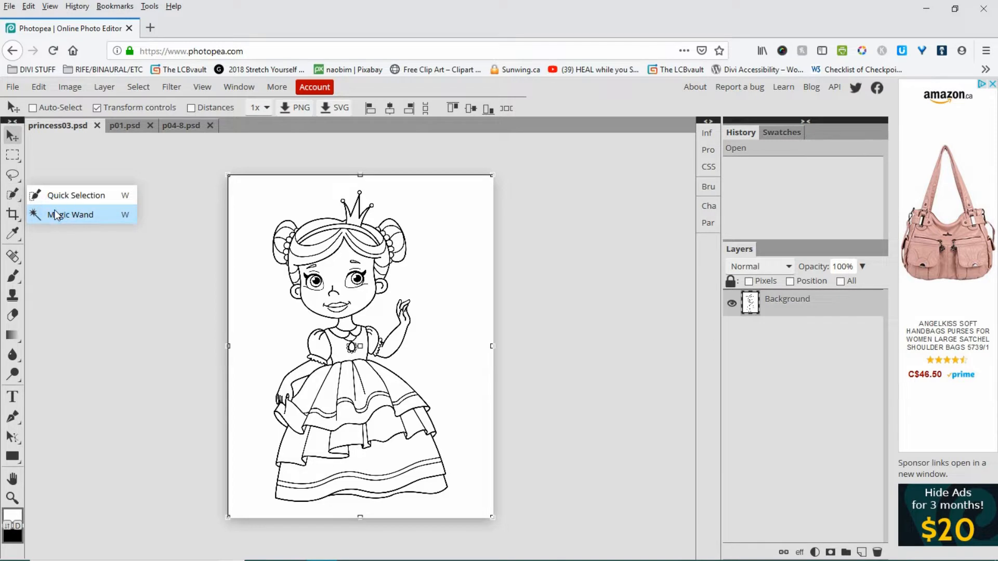
pyautogui.click(56, 214)
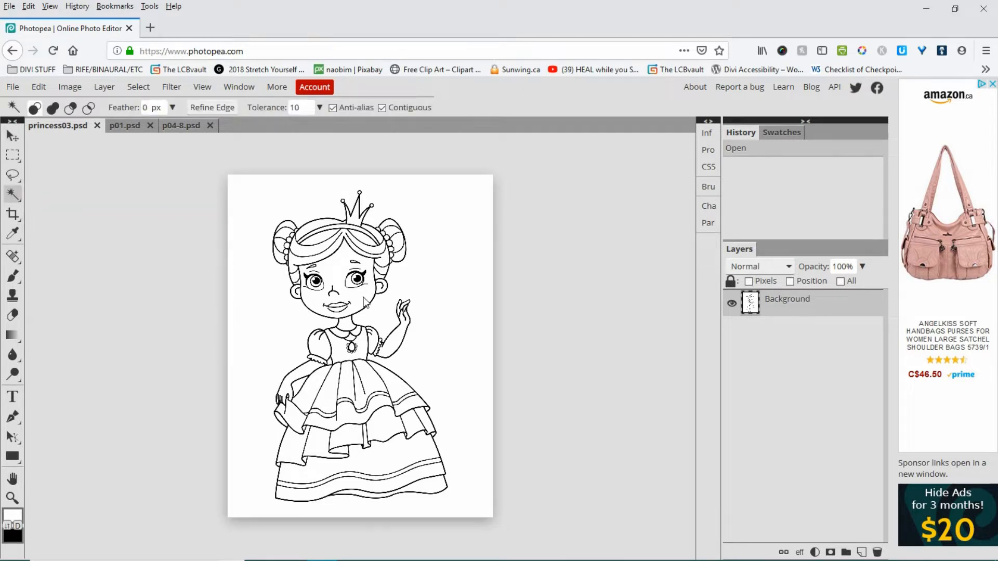
pyautogui.click(340, 348)
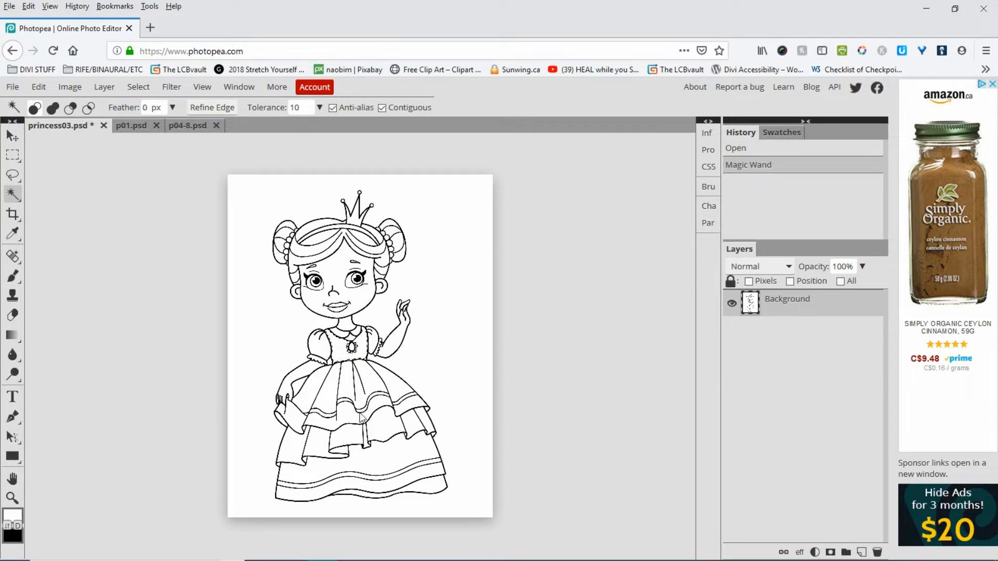
pyautogui.press('shift')
pyautogui.keyDown('shift'); pyautogui.click(294, 420); pyautogui.keyUp('shift')
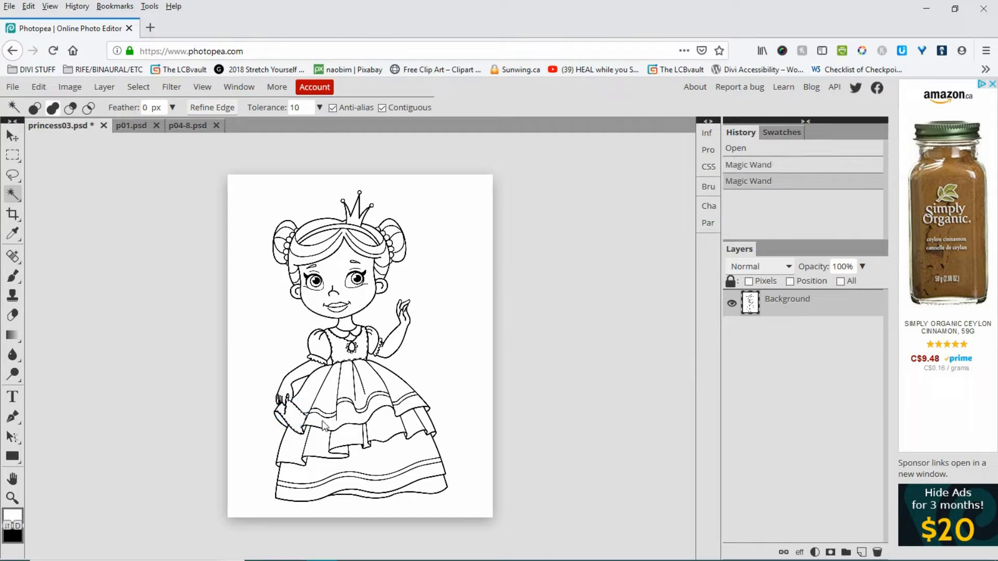
pyautogui.keyDown('shift'); pyautogui.click(391, 410); pyautogui.keyUp('shift')
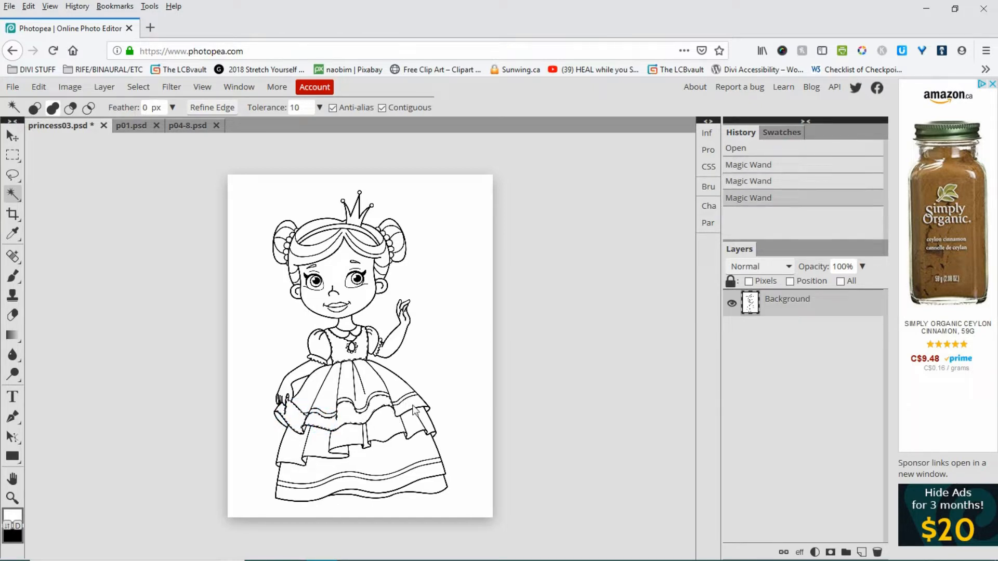
pyautogui.keyDown('shift'); pyautogui.click(410, 408); pyautogui.keyUp('shift')
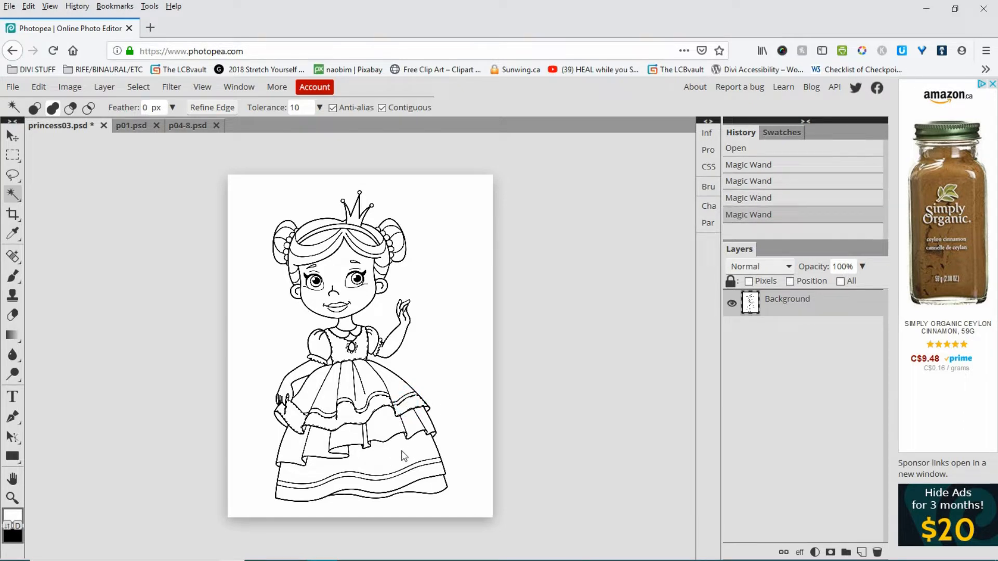
pyautogui.click(387, 454)
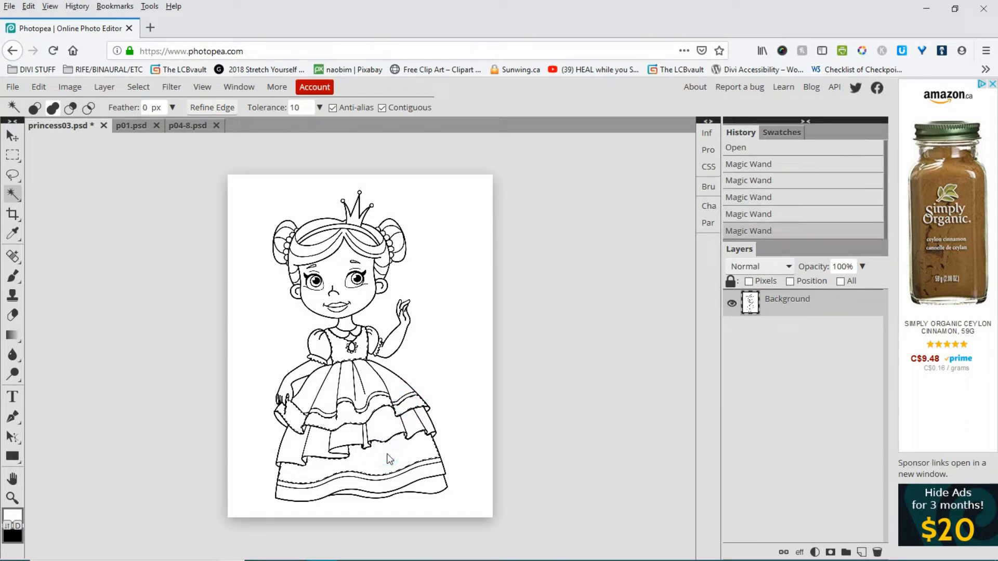
pyautogui.press('shift')
pyautogui.press('Delete')
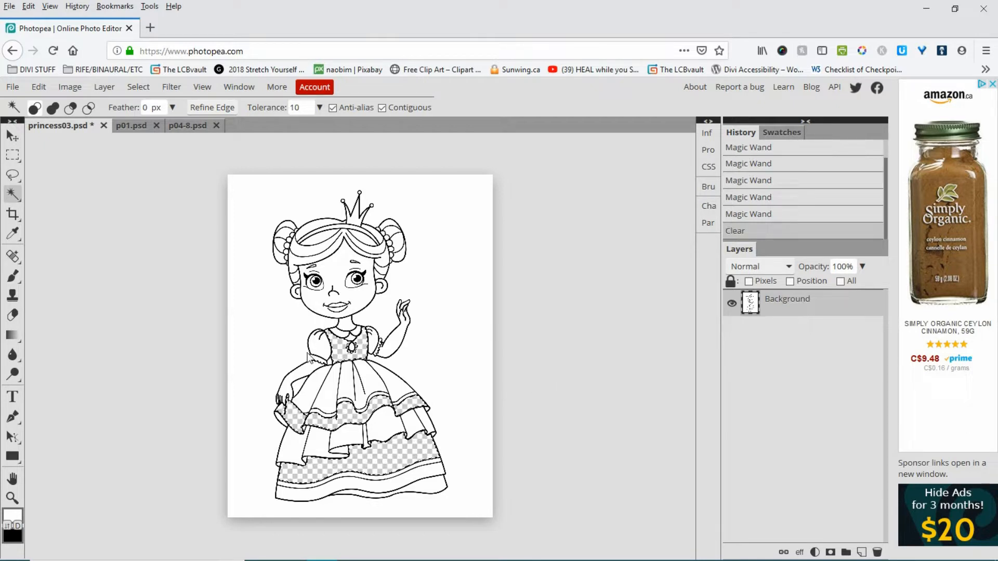
pyautogui.click(551, 298)
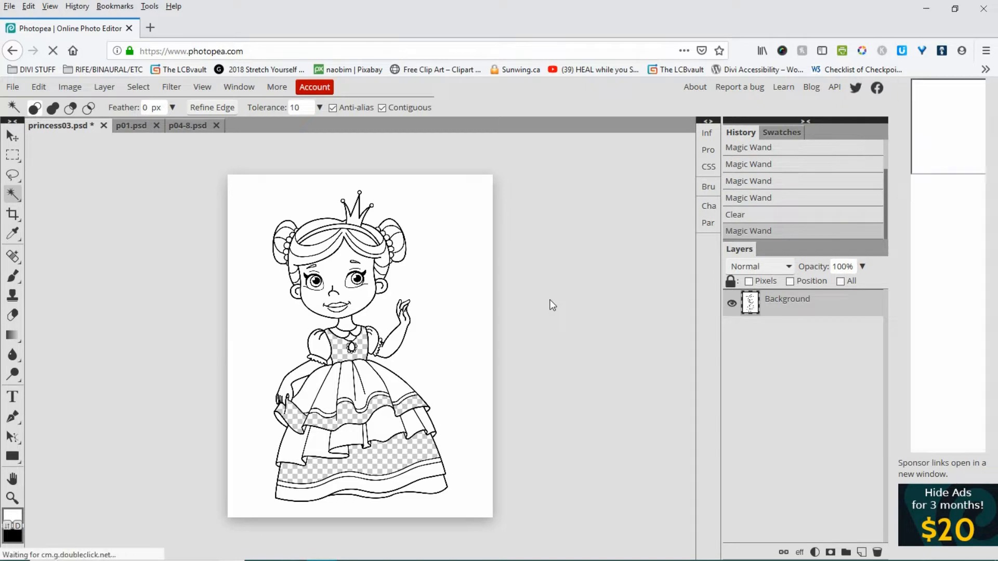
# Copy the floral pattern from p01.psd into princess03.psd as a new layer covering the page
pyautogui.rightClick(13, 175)
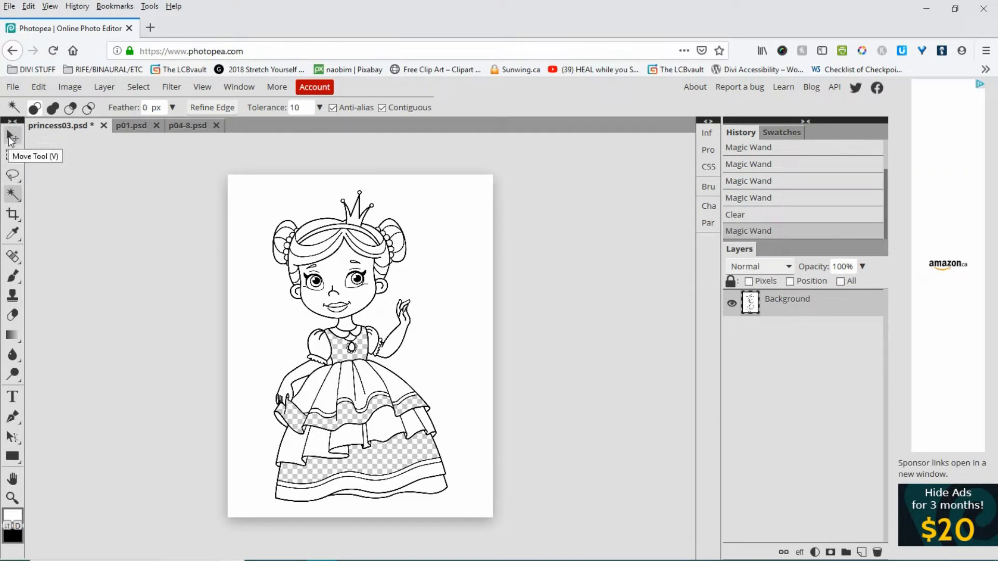
pyautogui.click(11, 138)
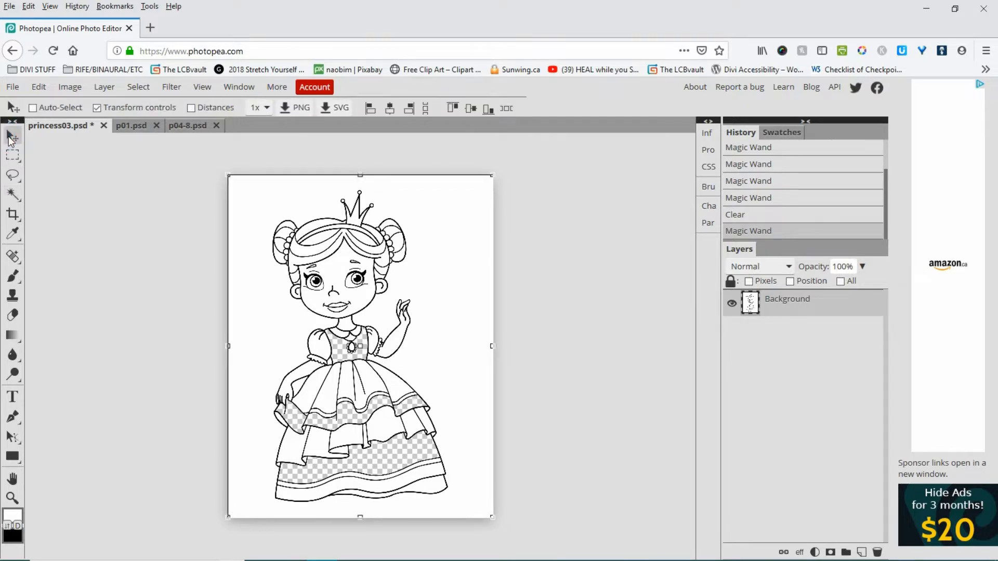
pyautogui.click(144, 125)
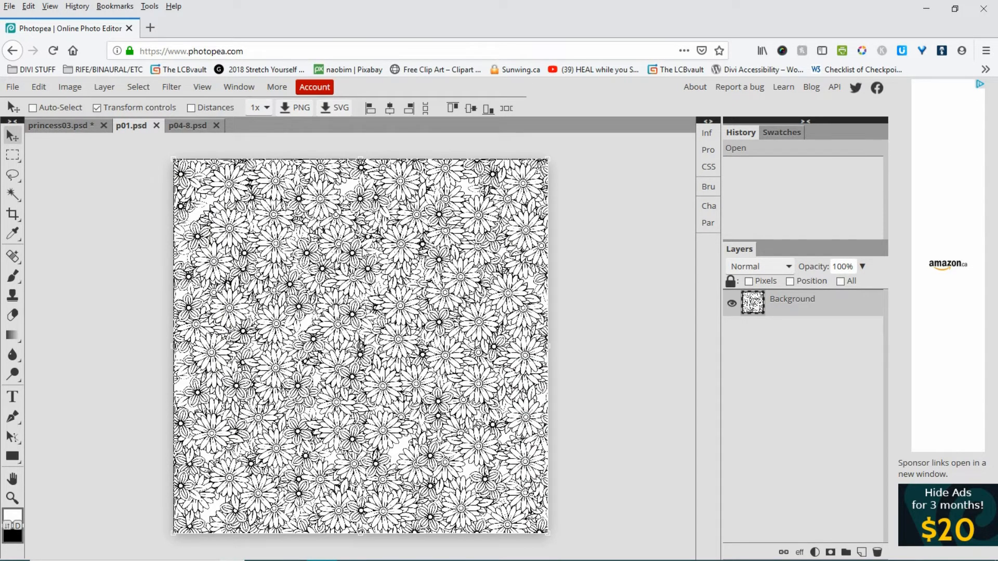
pyautogui.click(340, 266)
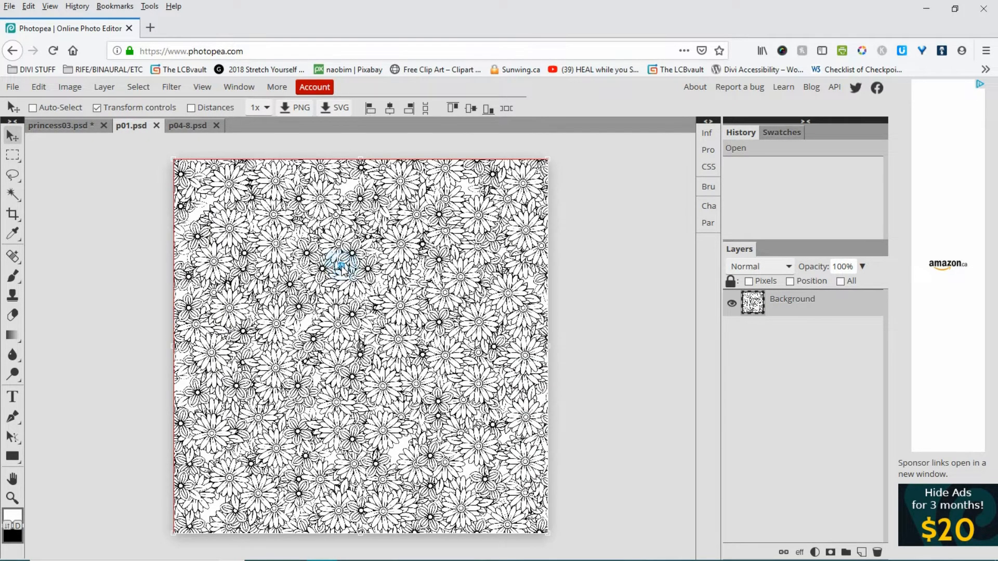
pyautogui.moveTo(341, 267); pyautogui.dragTo(74, 120)
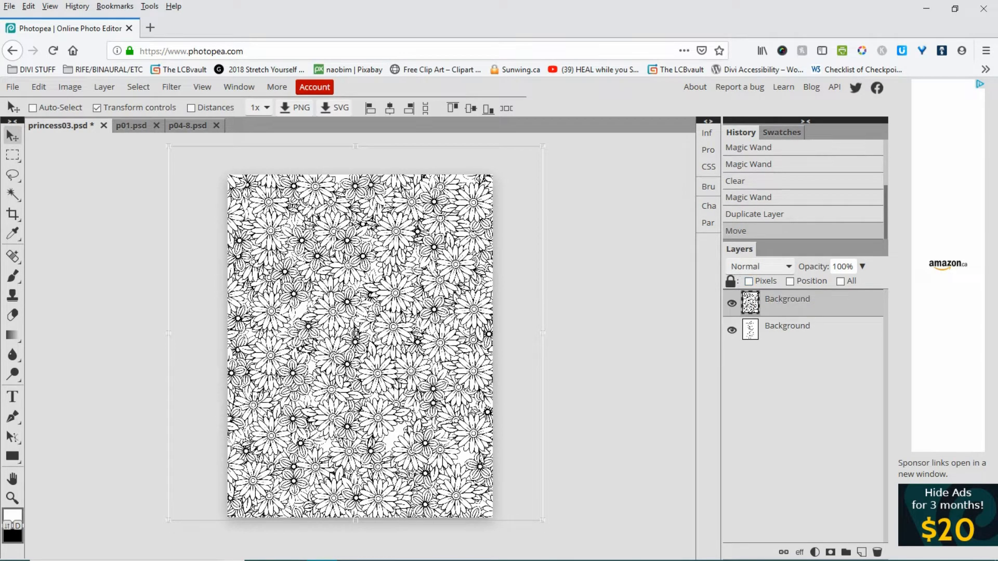
# Move the princess layer above the floral pattern layer
pyautogui.click(811, 331)
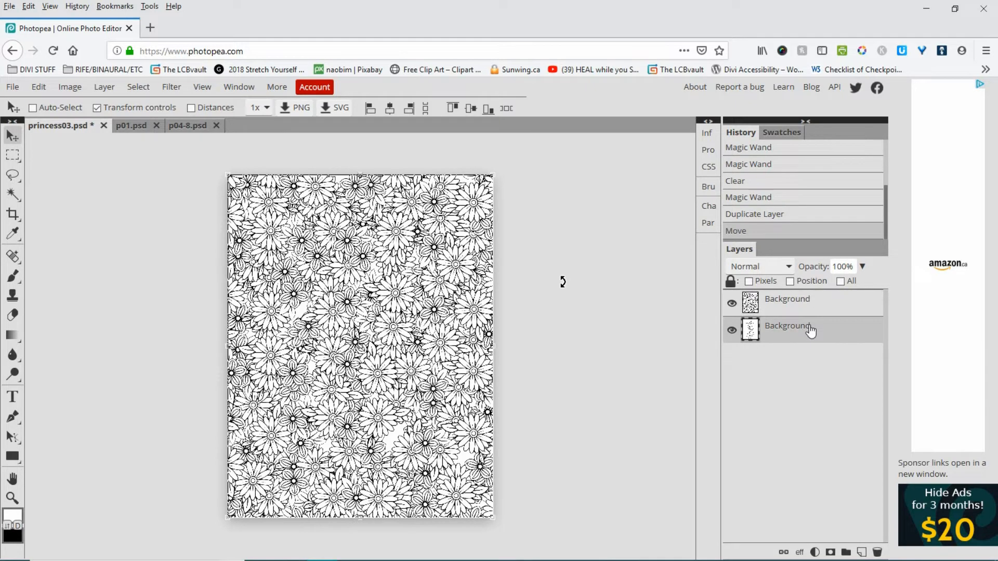
pyautogui.moveTo(822, 327); pyautogui.dragTo(820, 302)
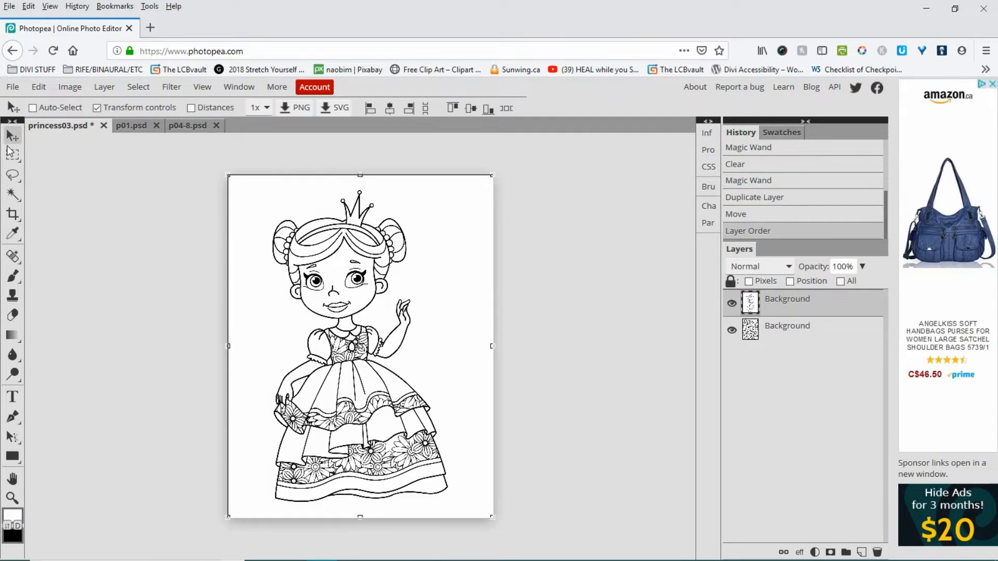
pyautogui.moveTo(4, 152)
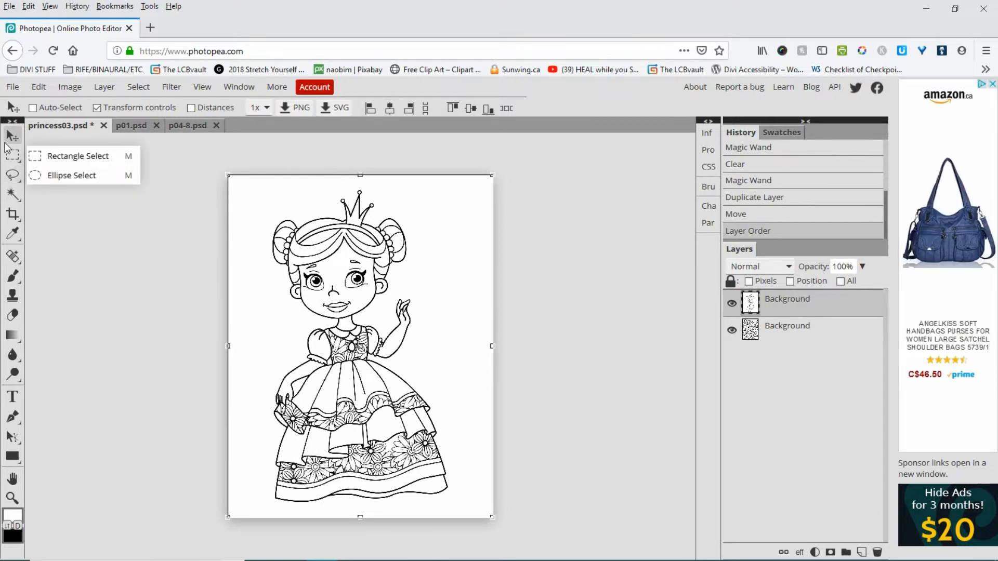
# Scale the floral pattern layer proportionally down to 87% with Free Transform
pyautogui.click(822, 327)
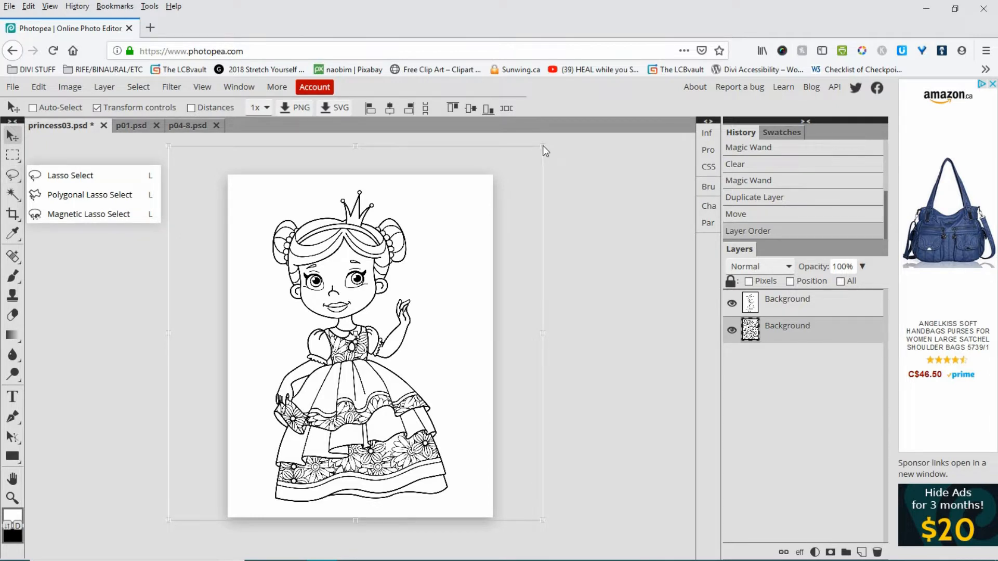
pyautogui.hotkey('ctrl', 't')
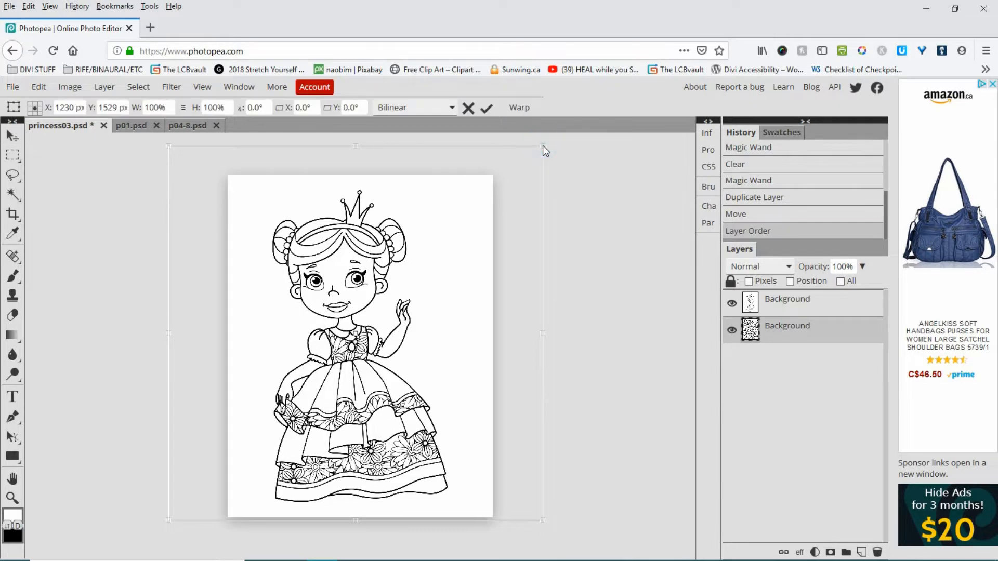
pyautogui.moveTo(543, 147); pyautogui.dragTo(496, 207)
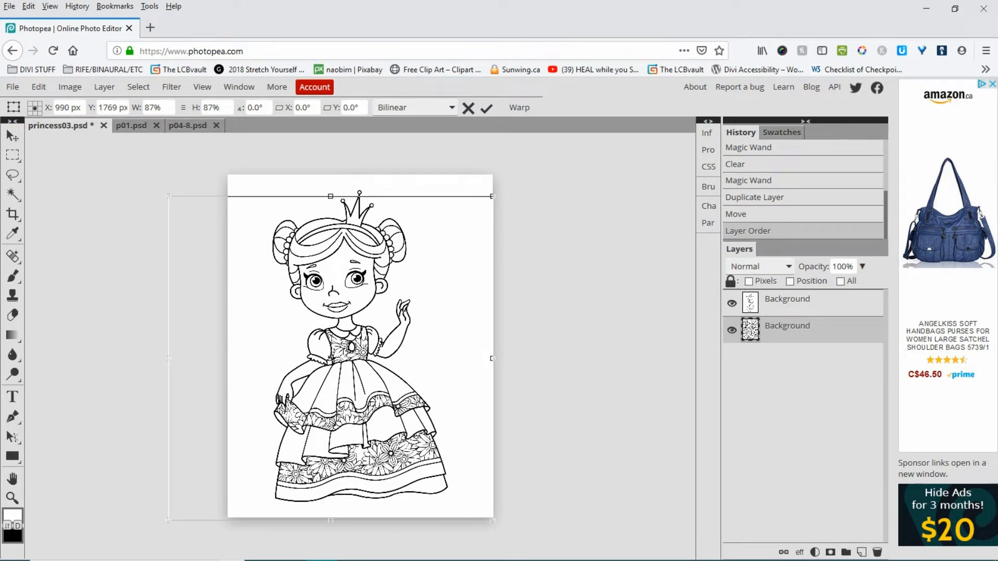
# Nudge the floral pattern right and up to X 1212 px, Y 1595 px behind the cleared dress areas
pyautogui.hotkey('shift', 'Right')
pyautogui.hotkey('shift', 'Right')
pyautogui.hotkey('shift', 'Right')
pyautogui.hotkey('shift', 'Right')
pyautogui.hotkey('shift', 'Right')
pyautogui.hotkey('shift', 'Right')
pyautogui.hotkey('shift', 'Right')
pyautogui.hotkey('shift', 'Right')
pyautogui.hotkey('shift', 'Right')
pyautogui.hotkey('shift', 'Right')
pyautogui.hotkey('shift', 'Up')
pyautogui.hotkey('shift', 'Up')
pyautogui.hotkey('shift', 'Up')
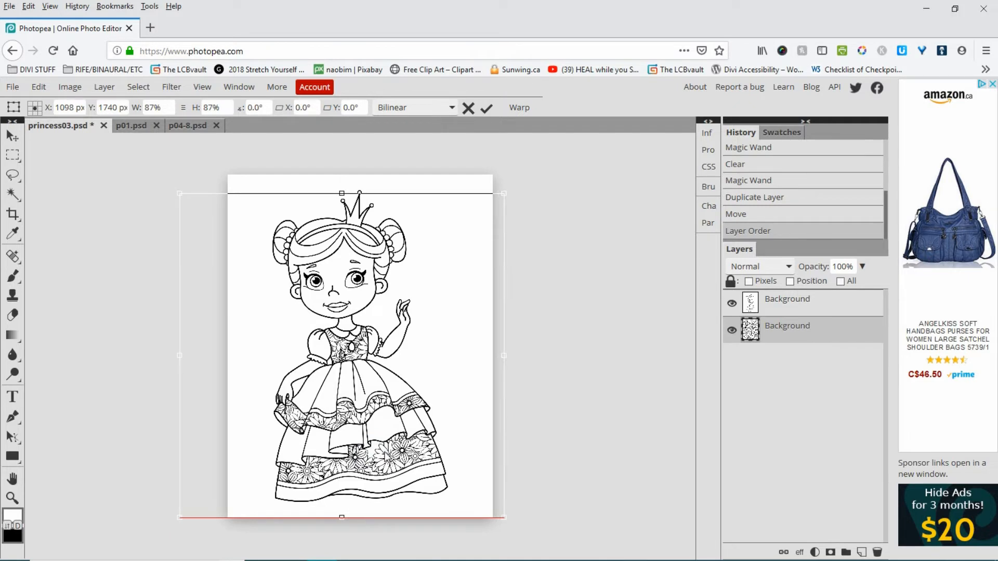
pyautogui.hotkey('shift', 'Right')
pyautogui.hotkey('shift', 'Right')
pyautogui.hotkey('shift', 'Right')
pyautogui.hotkey('shift', 'Right')
pyautogui.hotkey('shift', 'Right')
pyautogui.hotkey('shift', 'Right')
pyautogui.hotkey('shift', 'Right')
pyautogui.hotkey('shift', 'Right')
pyautogui.hotkey('shift', 'Right')
pyautogui.hotkey('shift', 'Up')
pyautogui.hotkey('shift', 'Up')
pyautogui.hotkey('shift', 'Up')
pyautogui.hotkey('shift', 'Up')
pyautogui.hotkey('shift', 'Up')
pyautogui.hotkey('shift', 'Up')
pyautogui.hotkey('shift', 'Up')
pyautogui.hotkey('shift', 'Up')
pyautogui.hotkey('shift', 'Up')
pyautogui.hotkey('shift', 'Up')
pyautogui.hotkey('shift', 'Up')
pyautogui.hotkey('shift', 'Up')
pyautogui.hotkey('shift', 'Up')
pyautogui.hotkey('shift', 'Up')
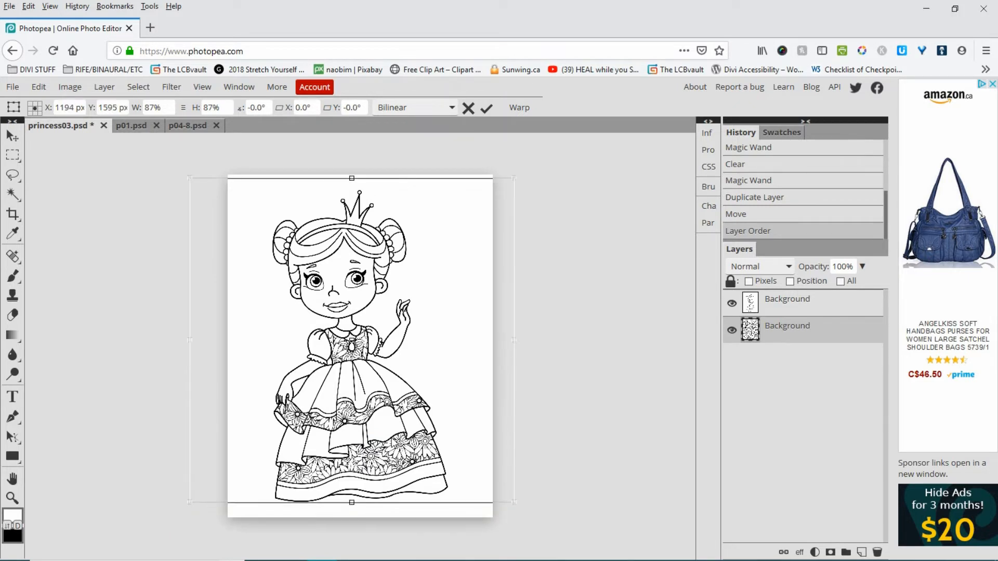
pyautogui.press('Right')
pyautogui.press('Right')
pyautogui.press('Right')
pyautogui.press('Right')
pyautogui.press('Right')
pyautogui.press('Right')
pyautogui.press('Right')
pyautogui.press('Right')
pyautogui.press('Right')
pyautogui.press('Right')
pyautogui.press('Right')
pyautogui.press('Right')
pyautogui.press('Right')
pyautogui.press('Right')
pyautogui.press('Right')
pyautogui.press('Right')
pyautogui.press('Right')
pyautogui.press('Right')
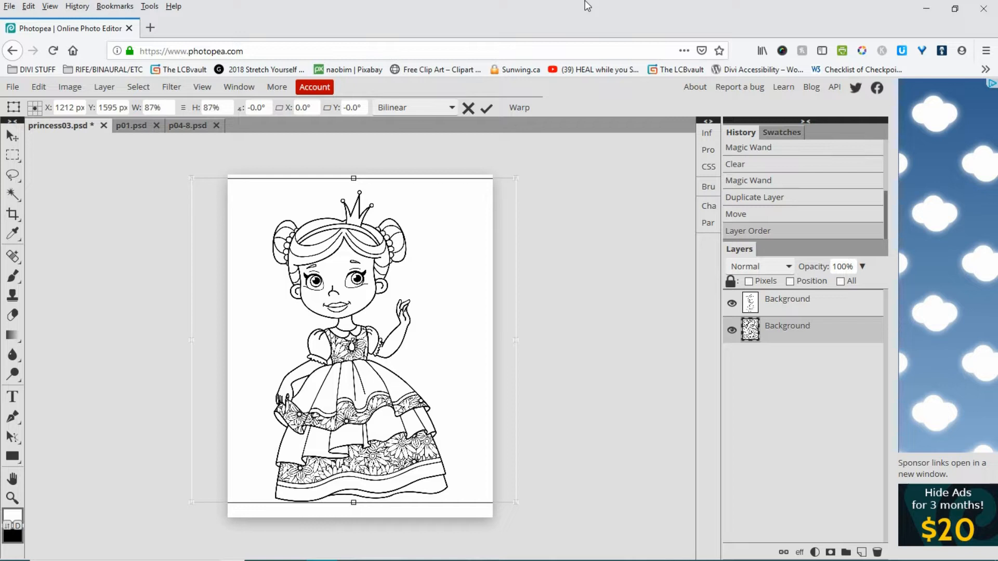
# Examine up close how the floral pattern sits in the princess's bodice and skirt bands
pyautogui.hotkey('ctrl', '+')
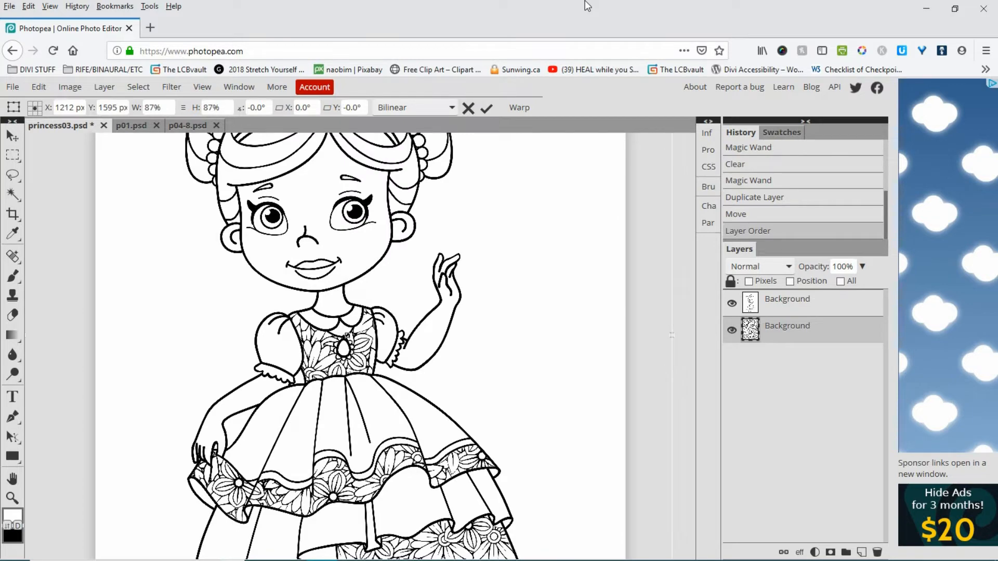
pyautogui.hotkey('ctrl', '+')
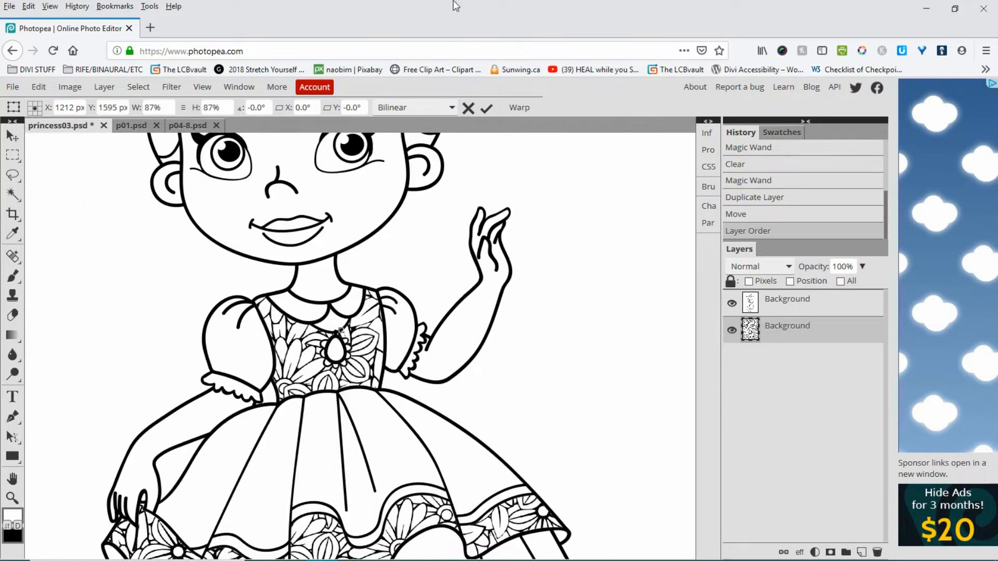
pyautogui.scroll(-2, 507, 310)
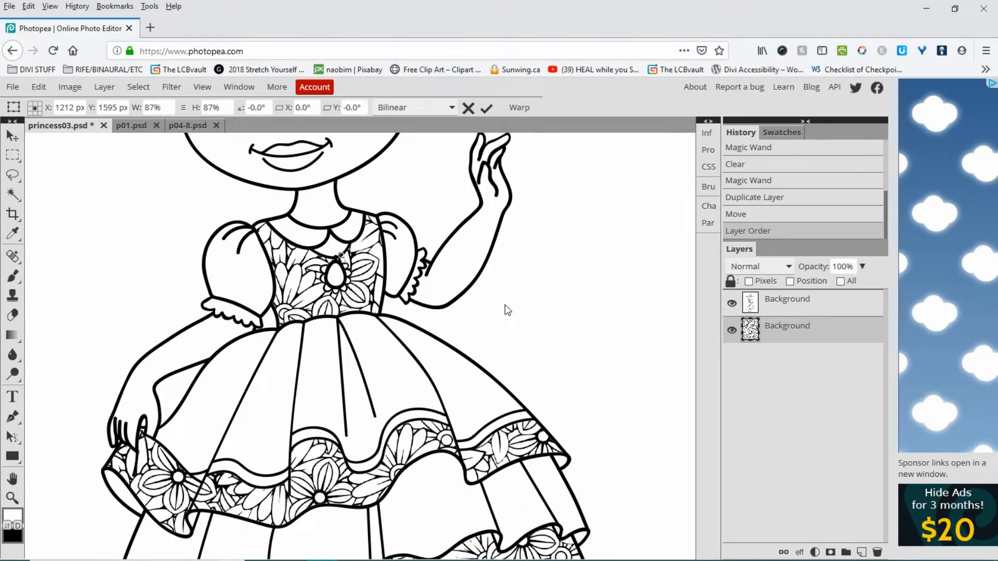
pyautogui.scroll(-3, 507, 310)
pyautogui.scroll(7, 510, 307)
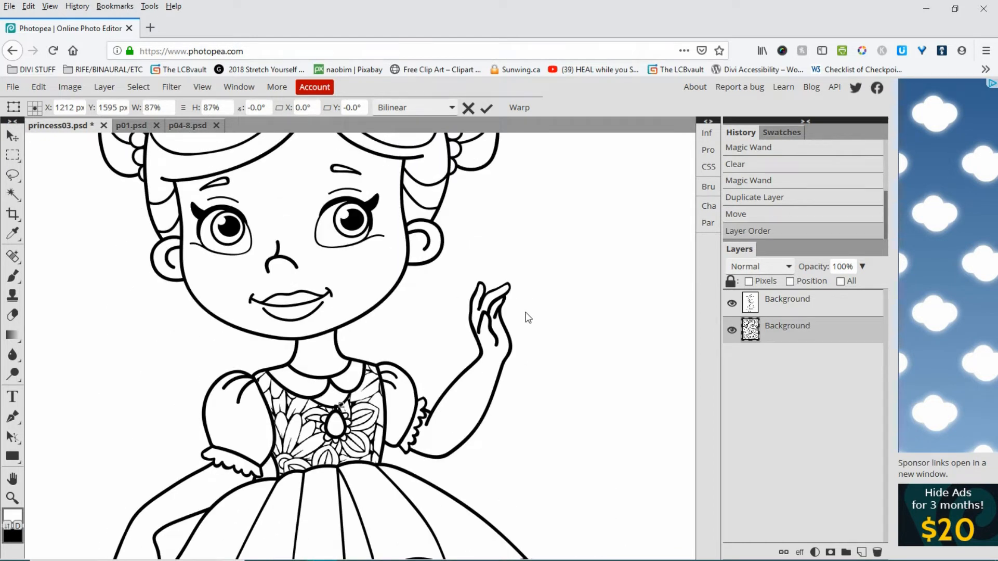
pyautogui.hotkey('ctrl', '-')
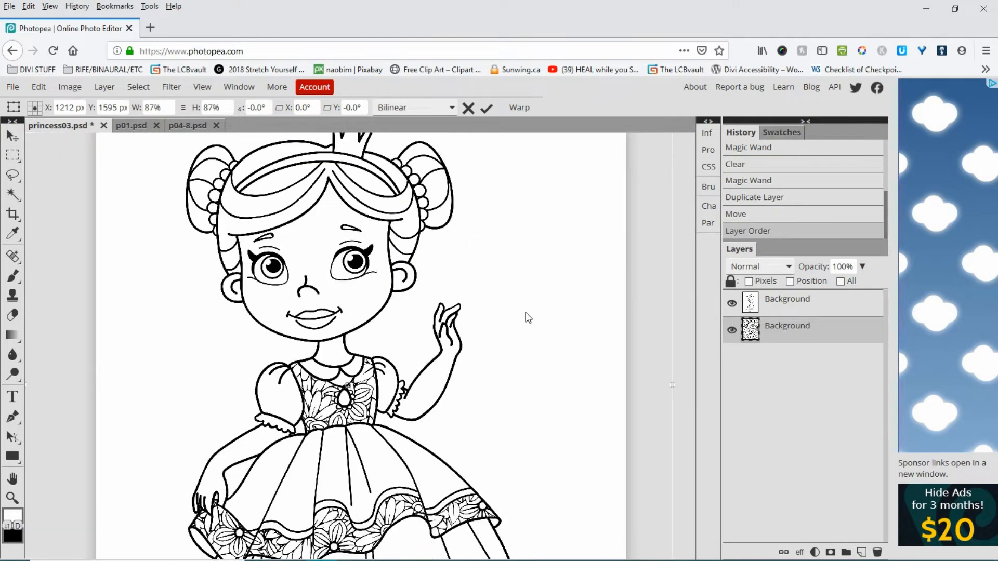
pyautogui.hotkey('ctrl', '-')
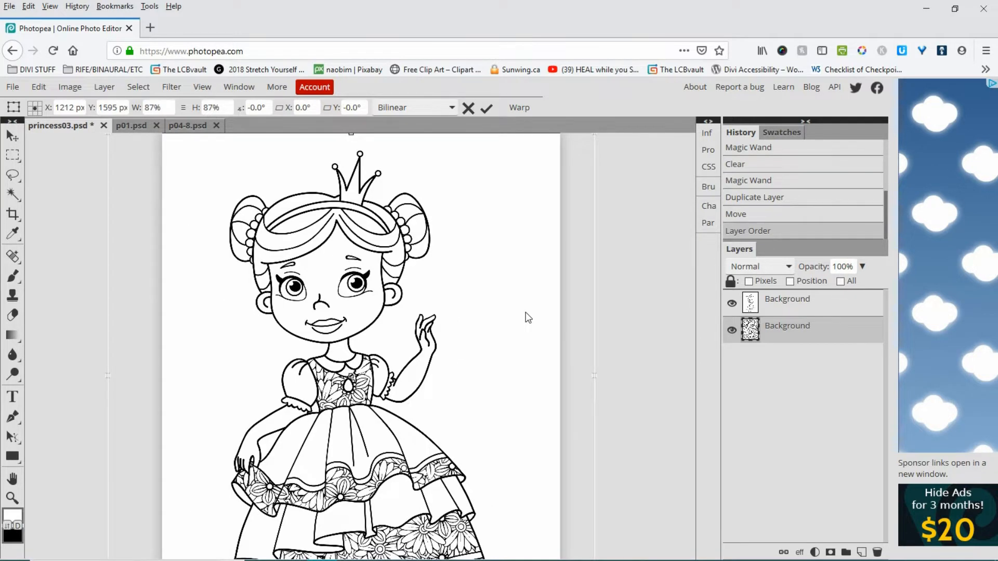
pyautogui.hotkey('ctrl', '-')
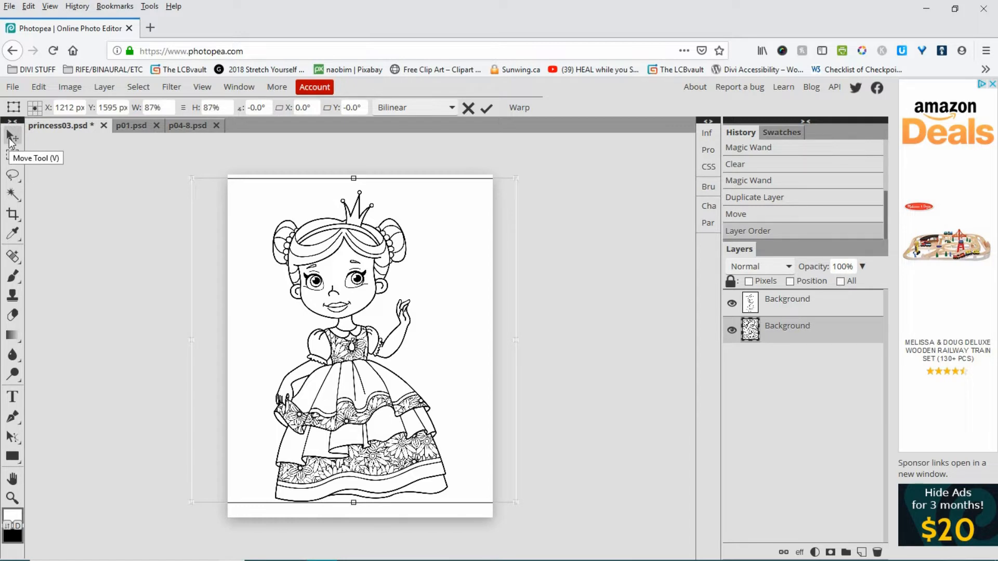
# Apply the pattern's transform and flatten the image into a single layer
pyautogui.rightClick(12, 276)
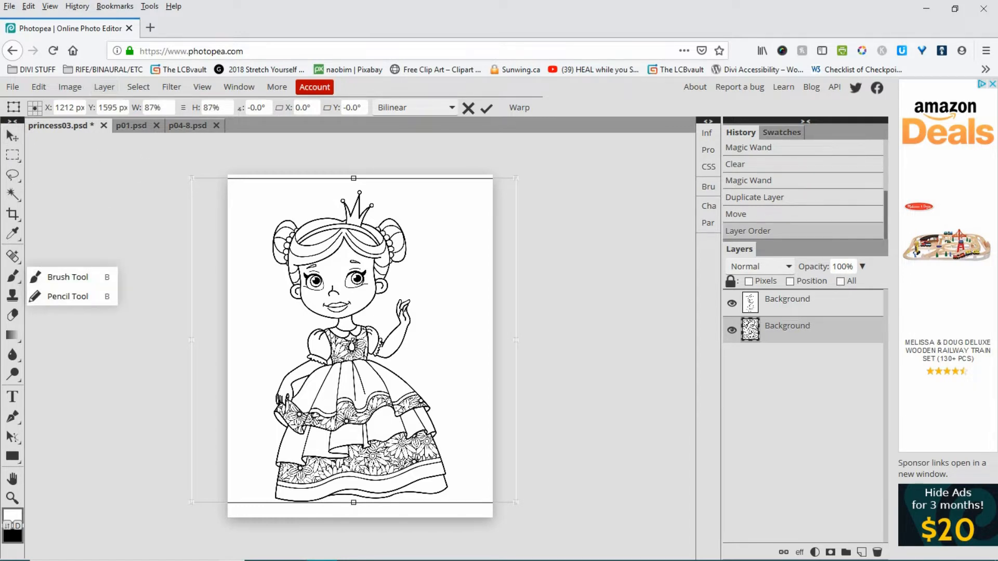
pyautogui.click(104, 88)
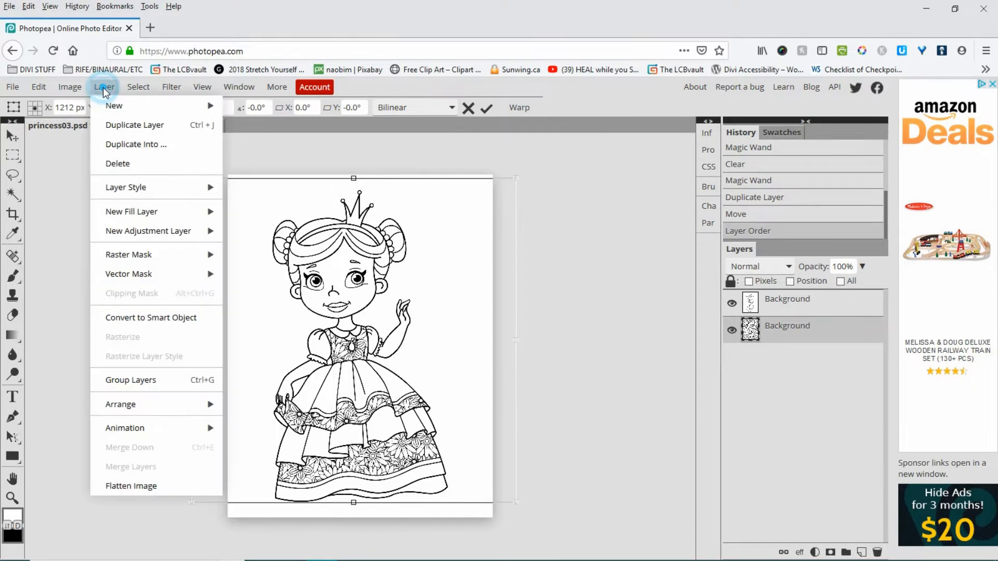
pyautogui.click(131, 488)
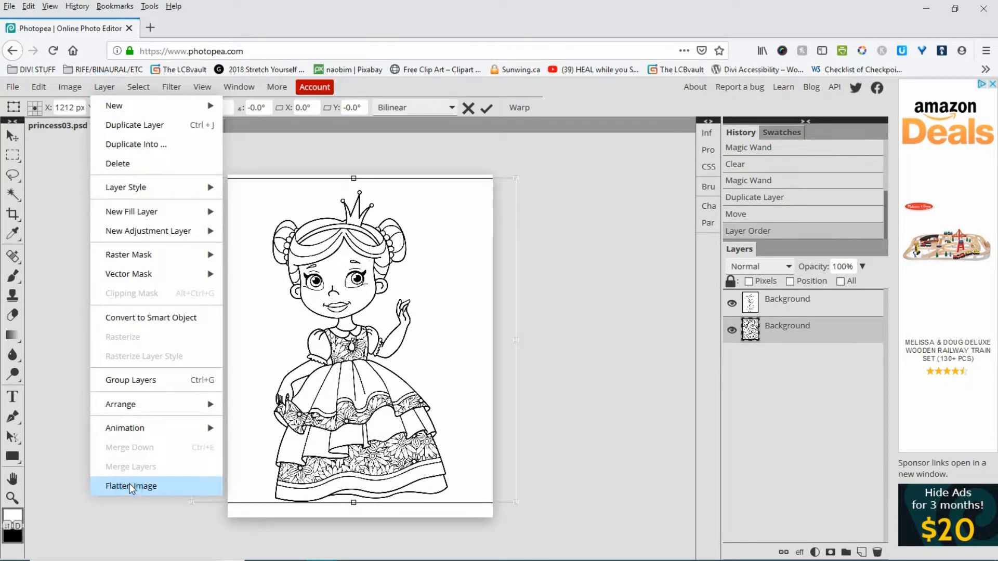
pyautogui.click(131, 486)
pyautogui.click(133, 486)
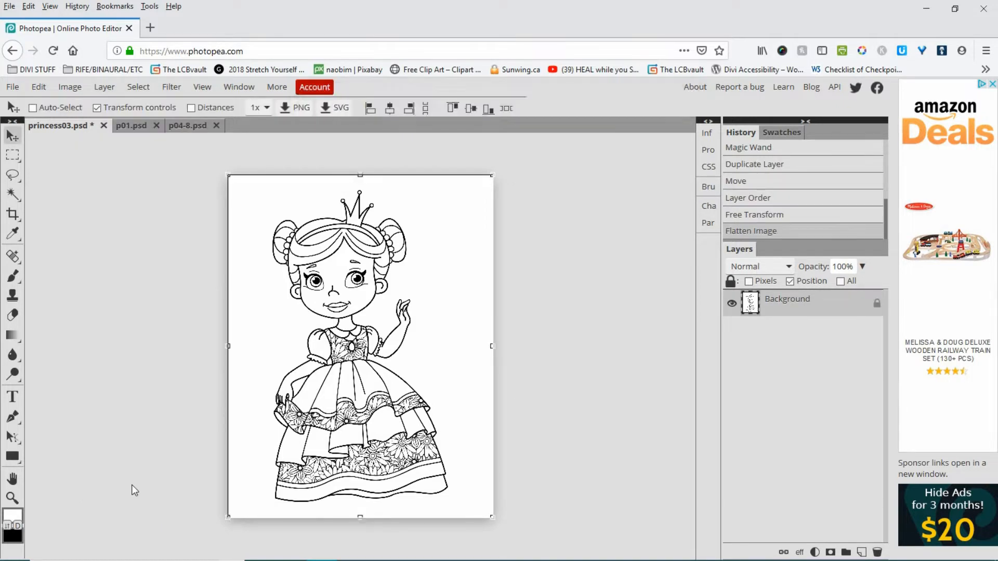
pyautogui.rightClick(12, 256)
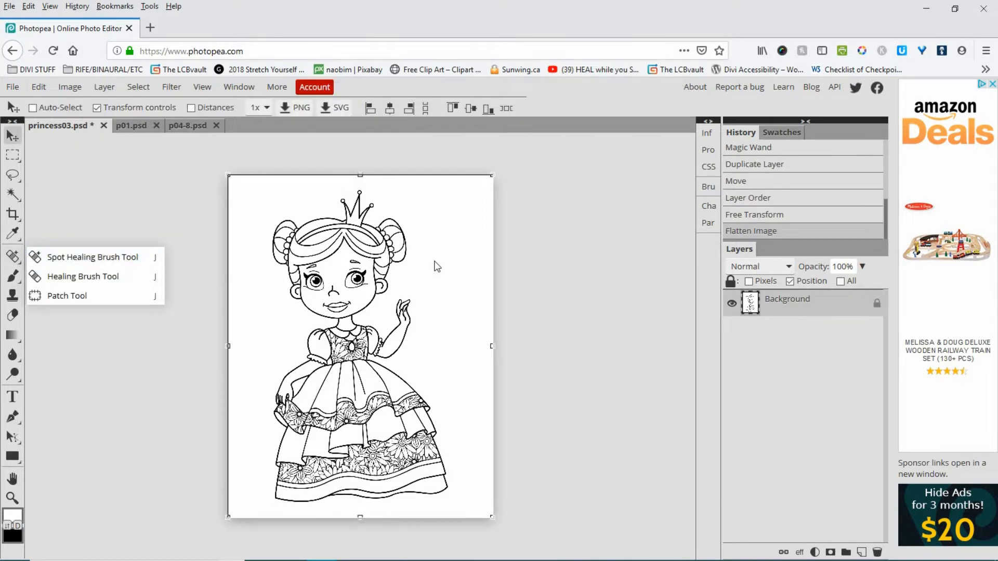
# Unlock the flattened Background layer of the princess page
pyautogui.rightClick(12, 155)
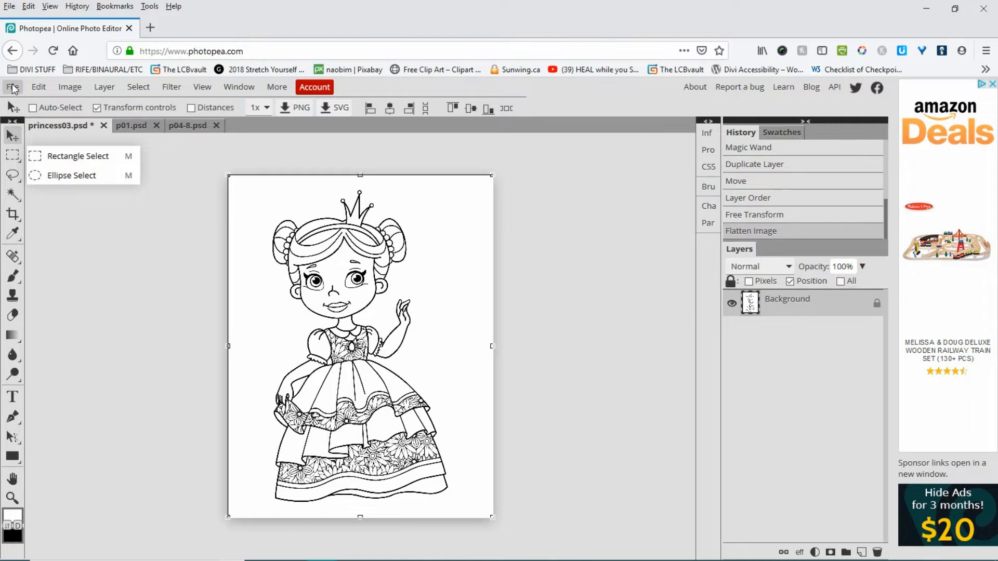
pyautogui.press('l')
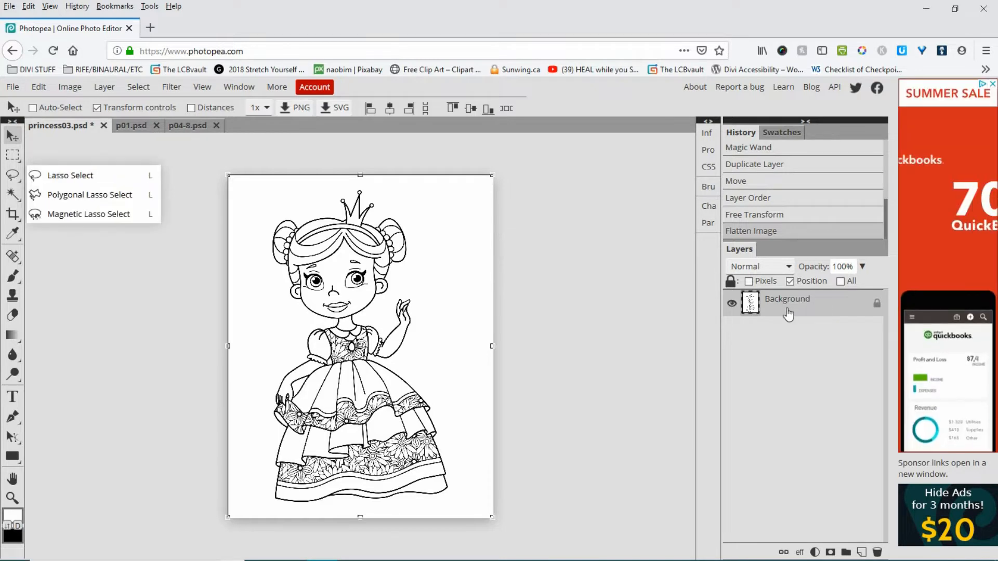
pyautogui.click(877, 306)
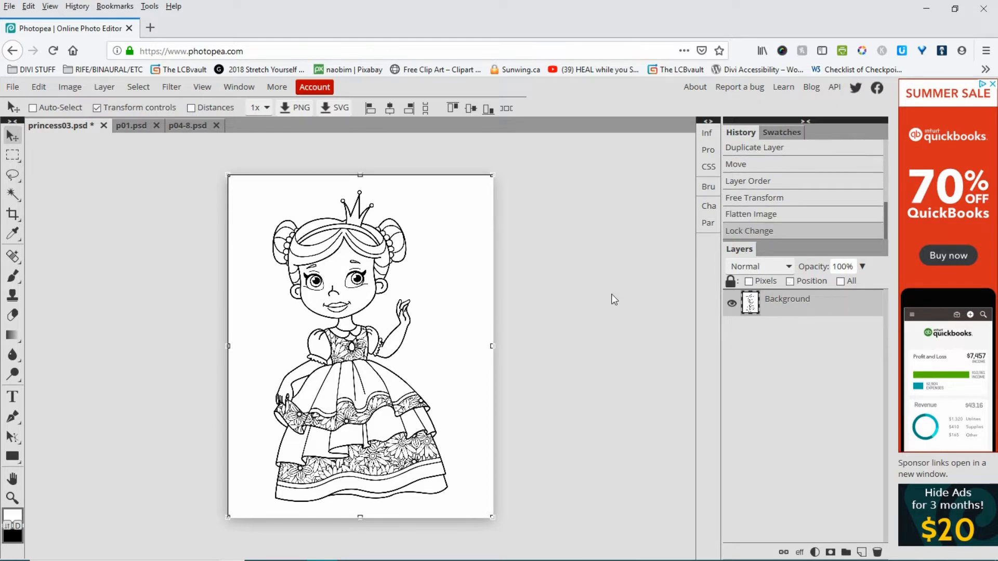
# Select the white area around the princess with the Magic Wand at tolerance 10 and delete it to transparency
pyautogui.rightClick(8, 195)
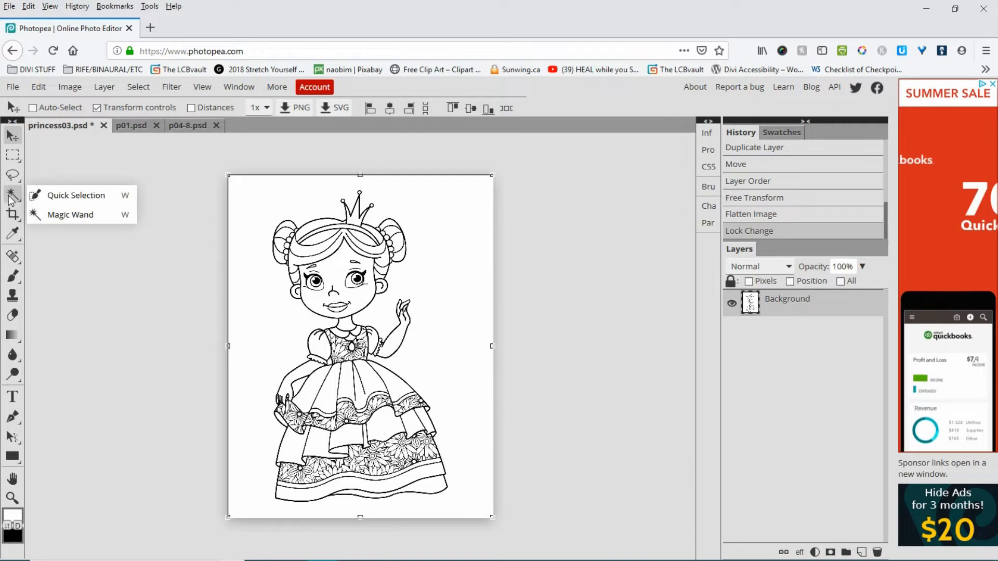
pyautogui.click(9, 196)
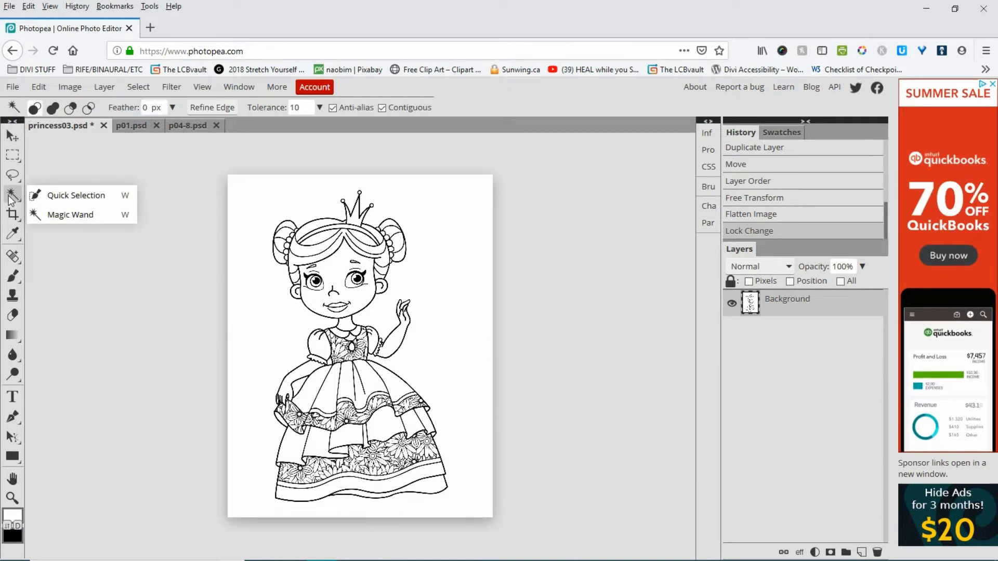
pyautogui.click(306, 188)
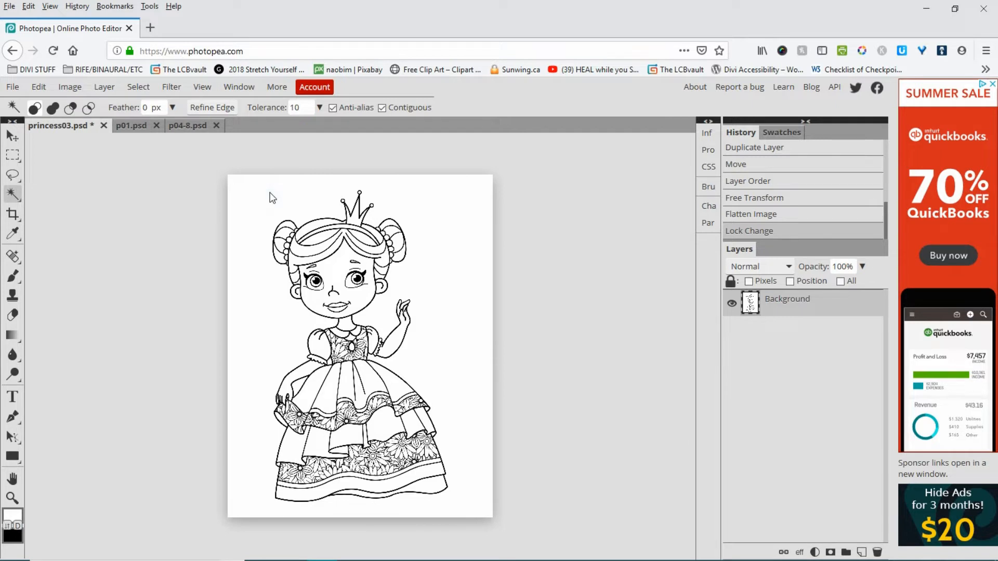
pyautogui.click(270, 194)
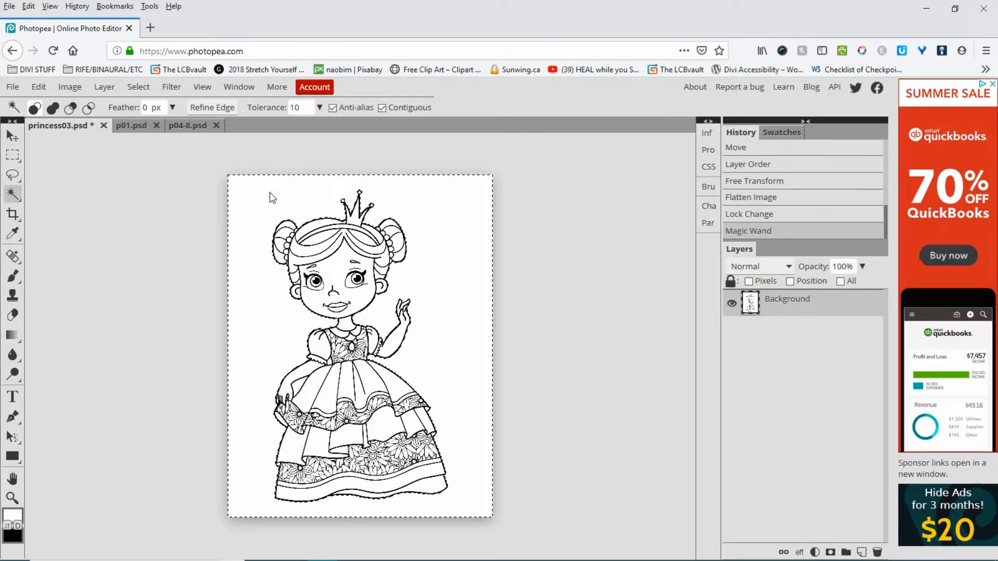
pyautogui.press('Delete')
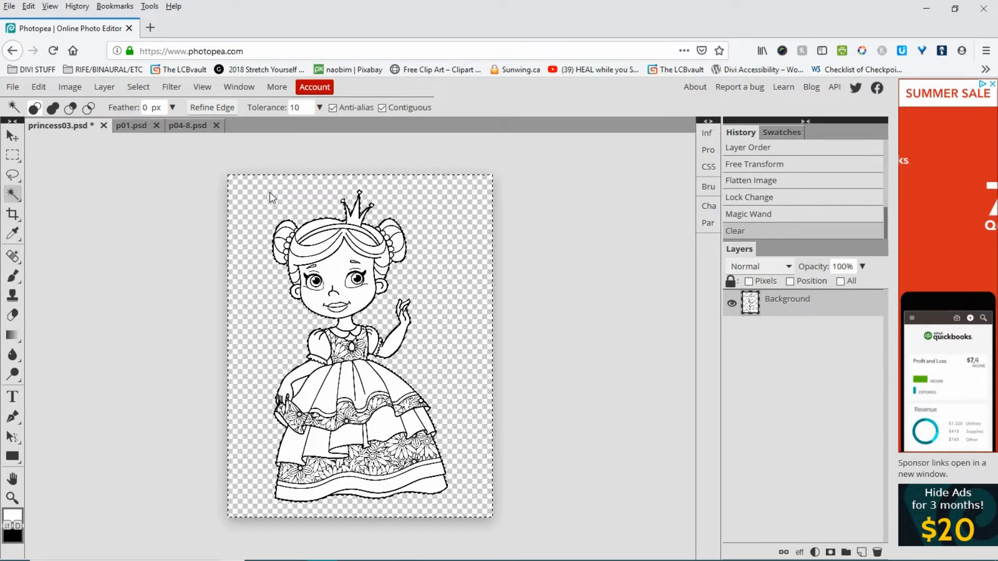
# Invert the selection, trim the canvas to the princess's outline extents, and clear the selection
pyautogui.click(142, 86)
pyautogui.click(153, 146)
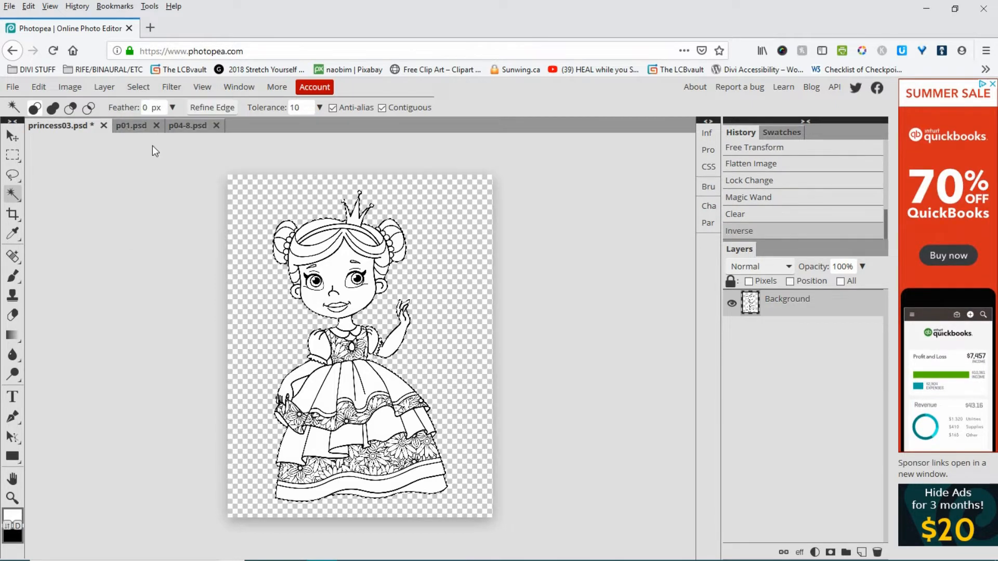
pyautogui.click(70, 87)
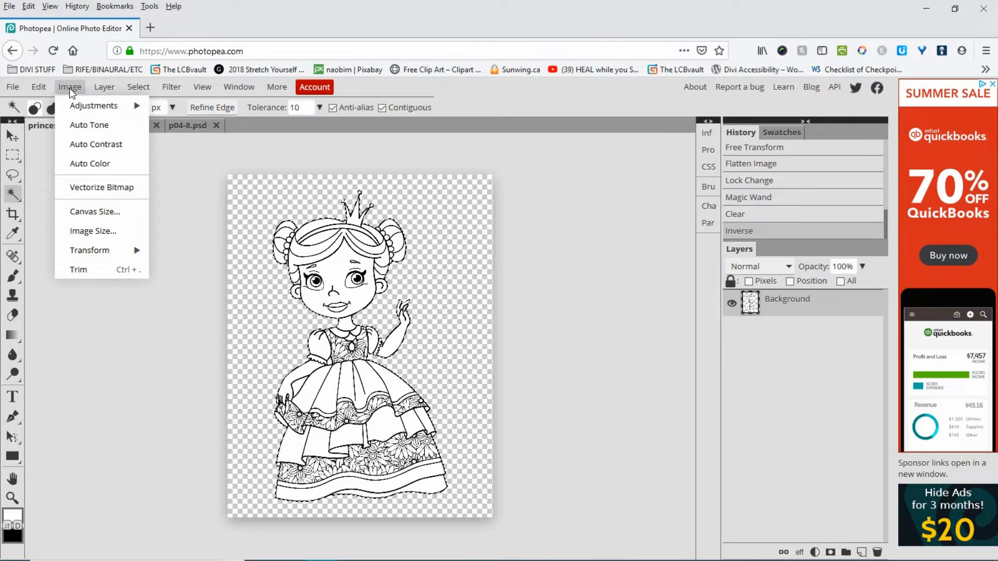
pyautogui.click(77, 270)
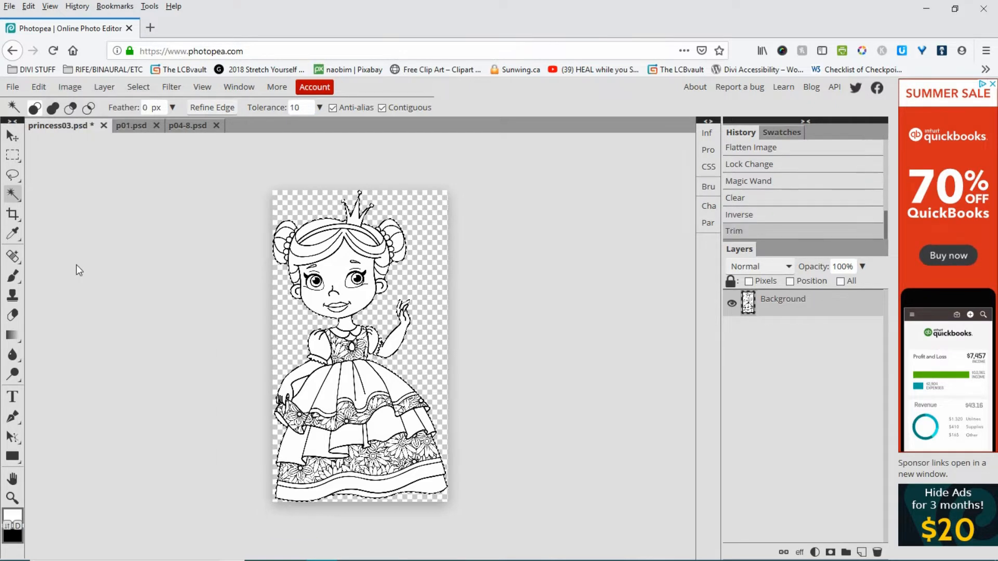
pyautogui.click(189, 254)
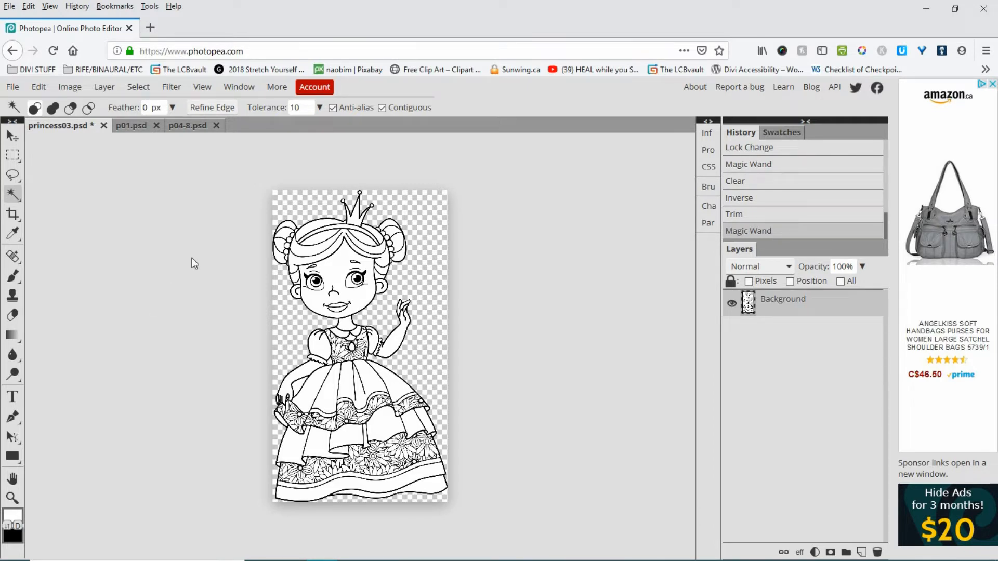
# Copy the cut-out princess layer into the p04-8.psd document with the Move tool, placing it over the floral background
pyautogui.click(12, 136)
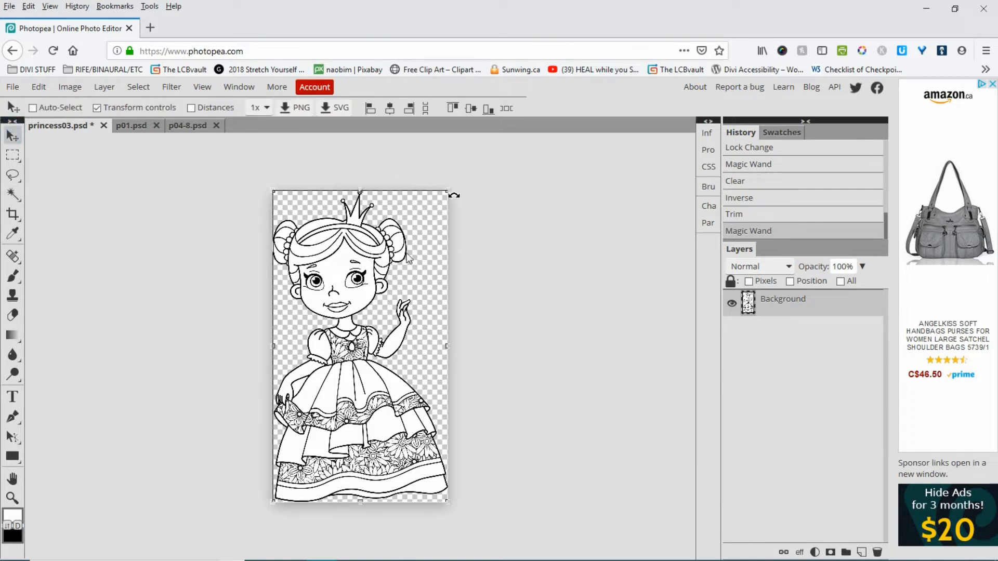
pyautogui.click(361, 379)
pyautogui.moveTo(360, 379); pyautogui.dragTo(388, 345)
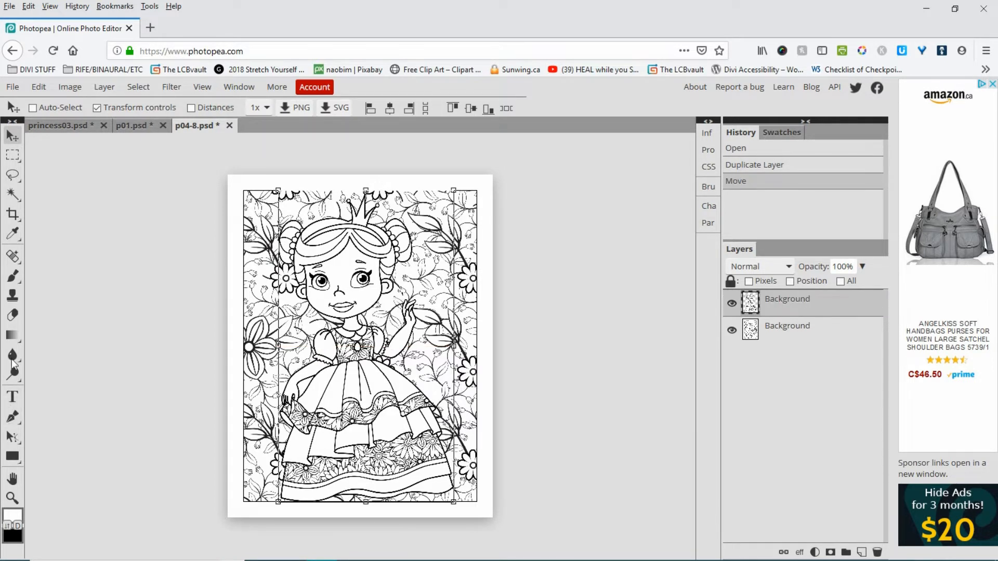
# Scale the princess layer proportionally to 86%, position it at X 1329 px, Y 1651 px, and apply the transform
pyautogui.moveTo(12, 155)
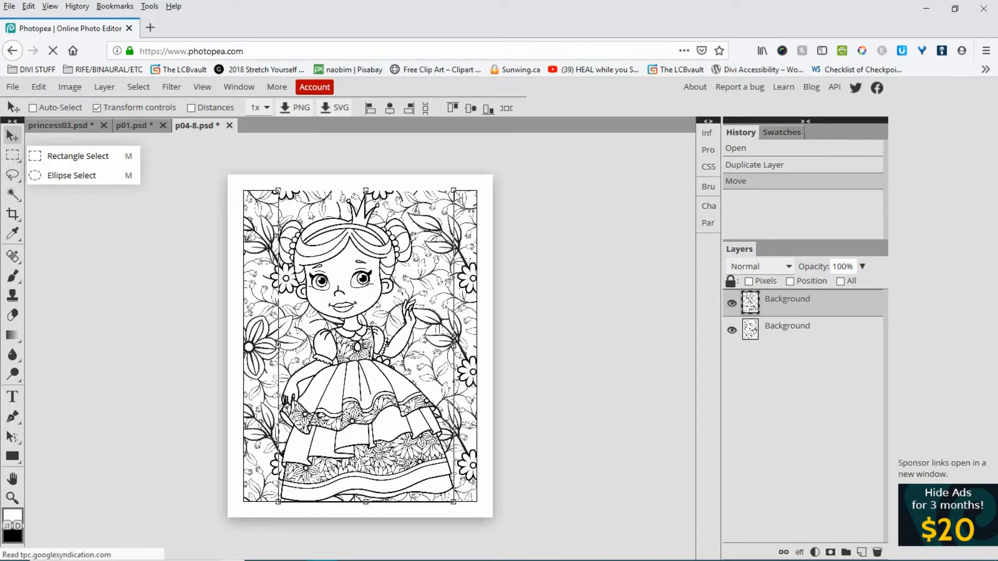
pyautogui.moveTo(454, 190); pyautogui.dragTo(430, 222)
pyautogui.moveTo(348, 295); pyautogui.dragTo(357, 272)
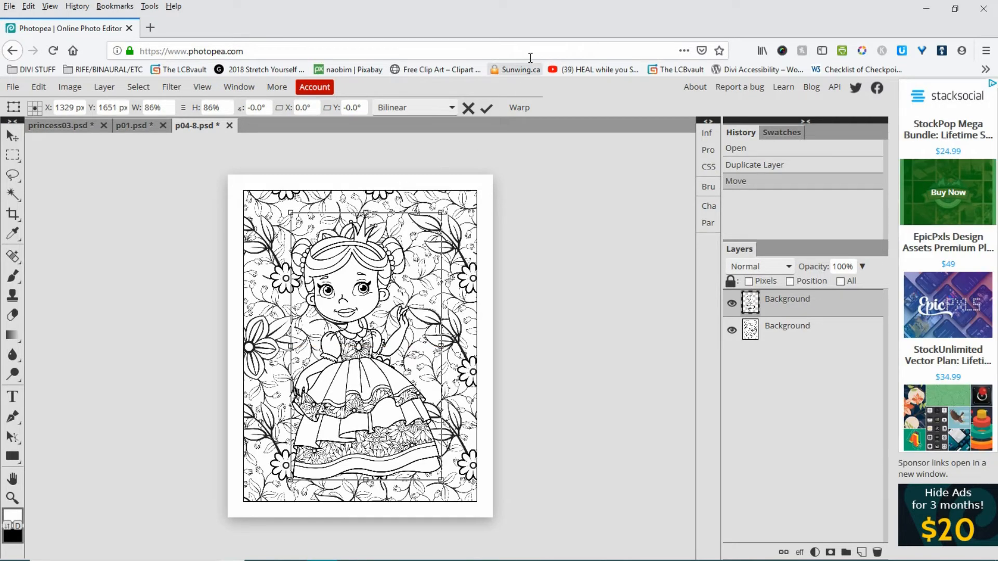
pyautogui.click(486, 108)
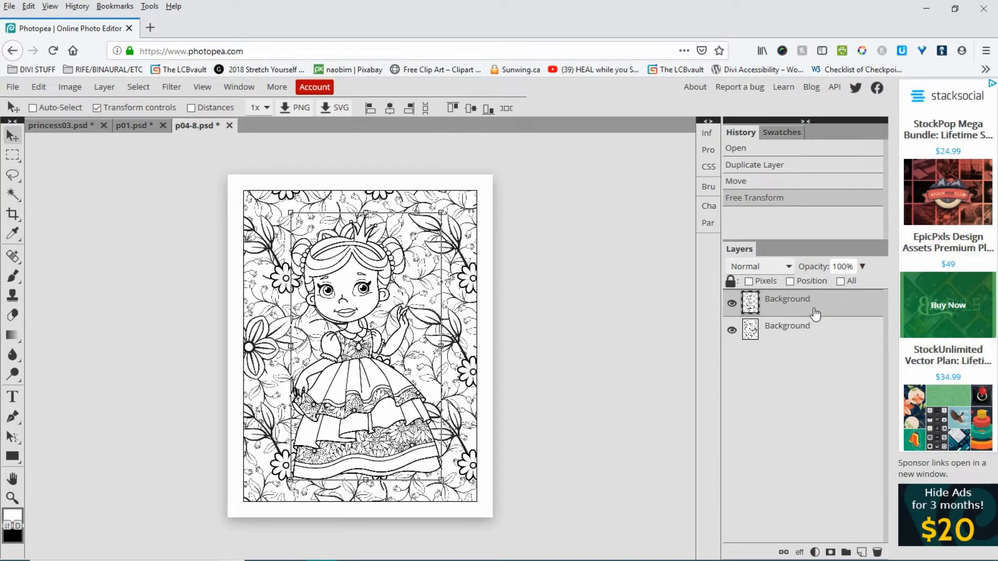
# Add a black Multiply drop shadow to the princess layer with 57% opacity, 30° angle, 27 px distance and 13 px size, and inspect it up close
pyautogui.doubleClick(842, 307)
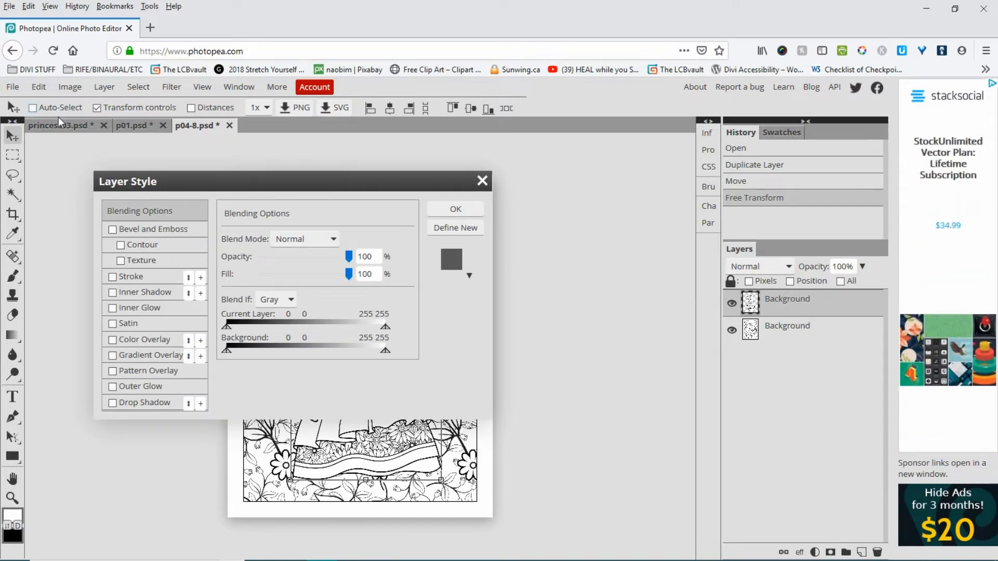
pyautogui.moveTo(174, 177); pyautogui.dragTo(539, 215)
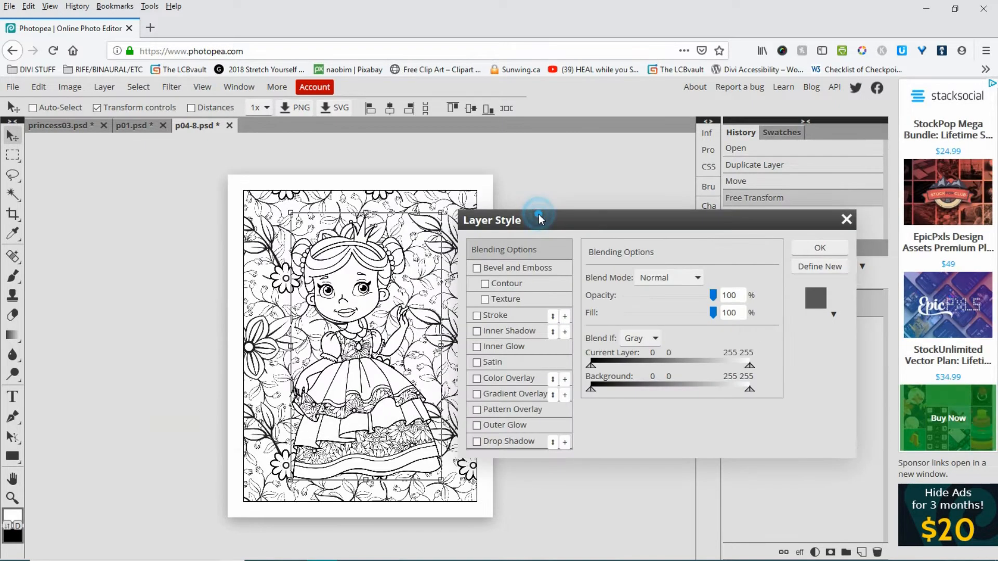
pyautogui.click(478, 442)
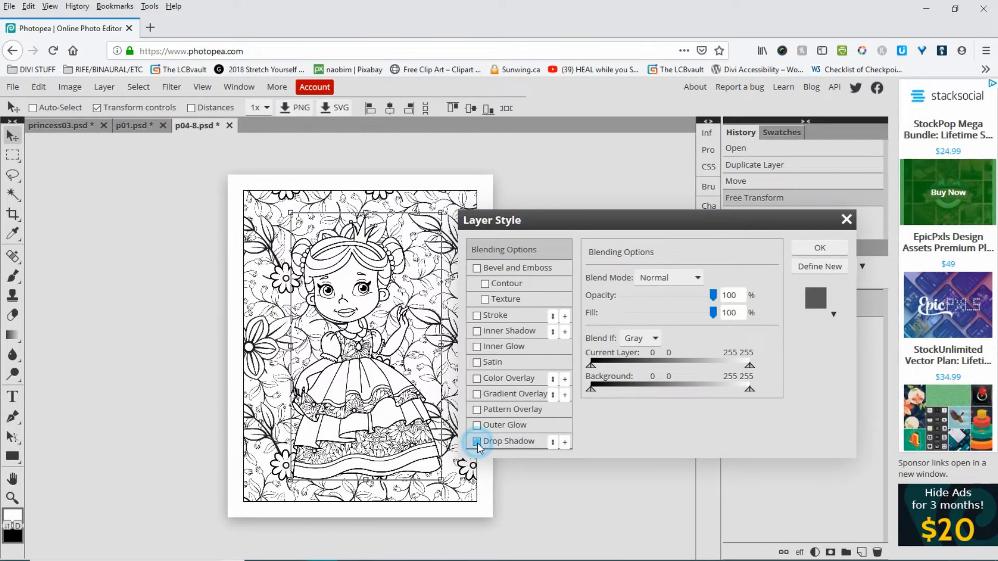
pyautogui.click(502, 442)
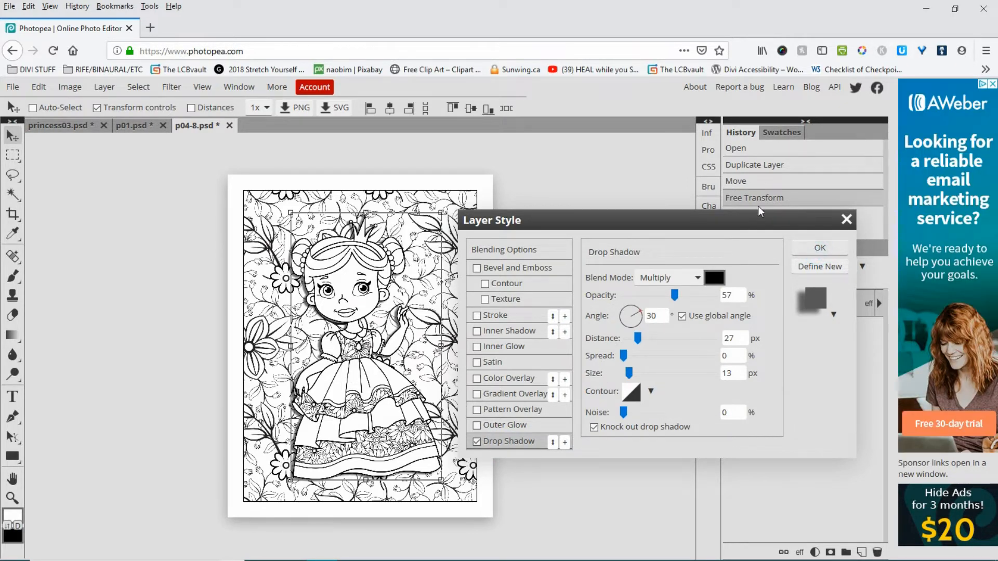
pyautogui.press('Return')
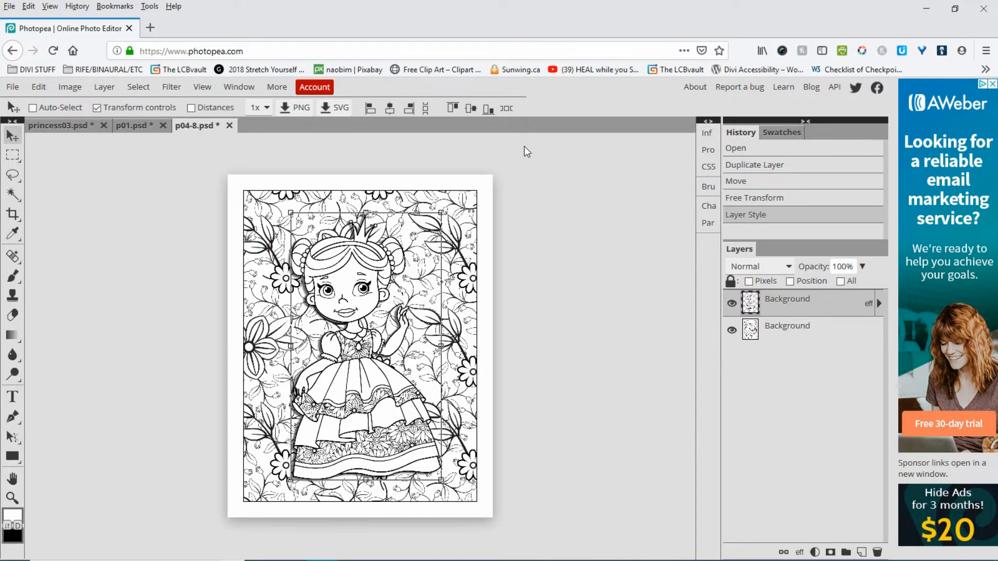
pyautogui.hotkey('ctrl', '+')
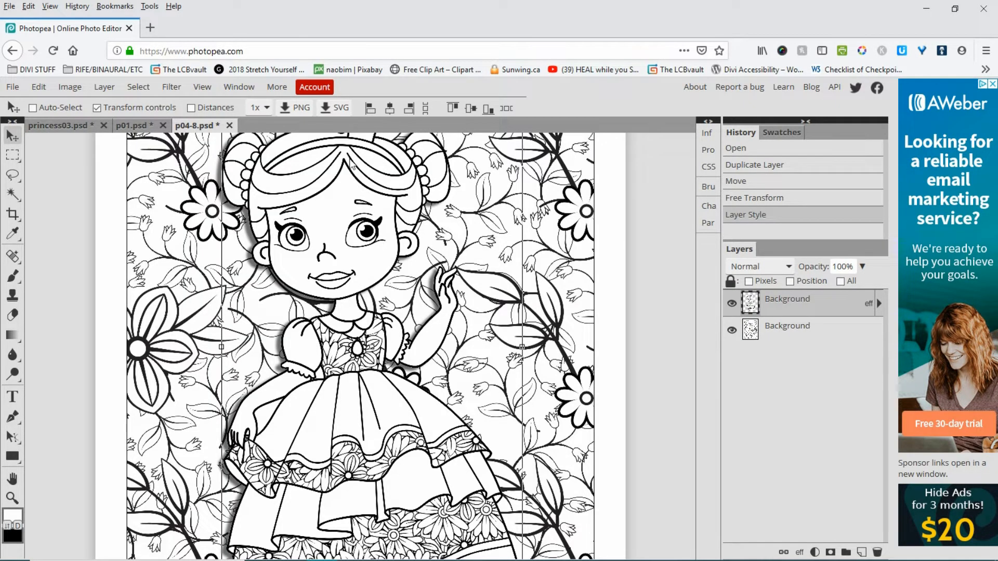
pyautogui.hotkey('ctrl', '-')
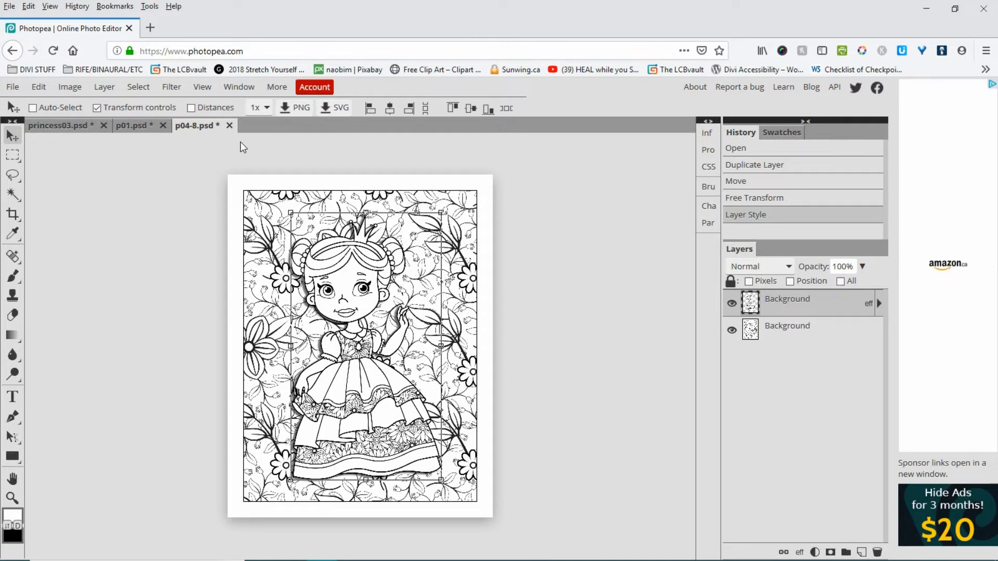
# Close p04-8.psd, p01.psd and princess03.psd, discarding the unsaved work in each document
pyautogui.click(229, 126)
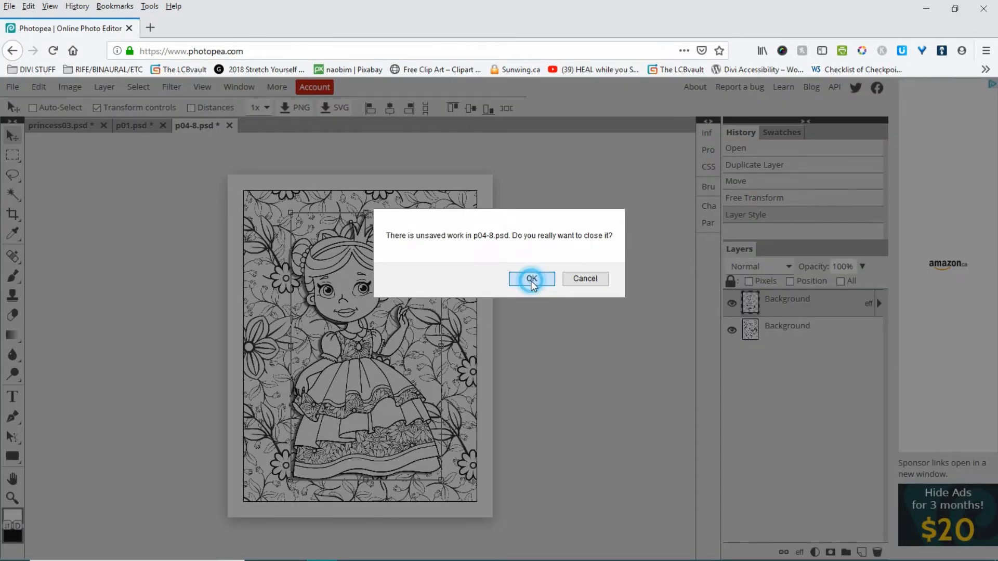
pyautogui.click(531, 280)
pyautogui.click(525, 279)
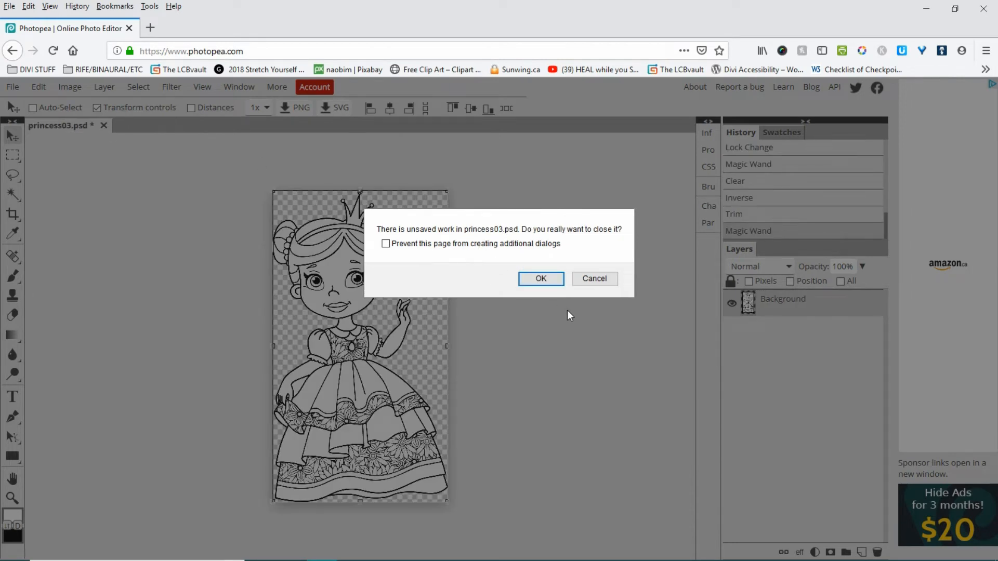
pyautogui.press('Return')
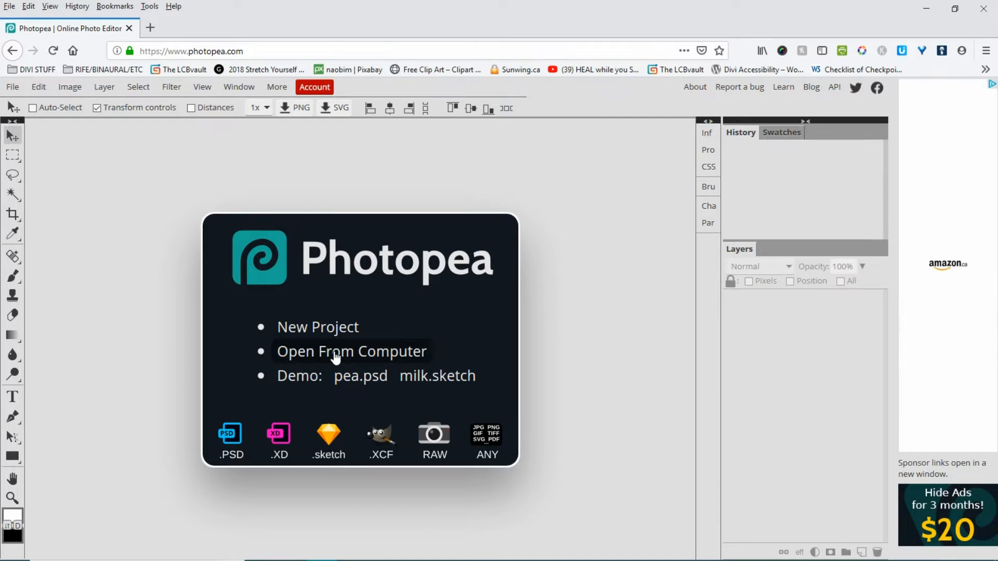
# Open unicorn02.png and unicorn03.png together from the PRINCESSES&UNICORNS folder
pyautogui.click(335, 356)
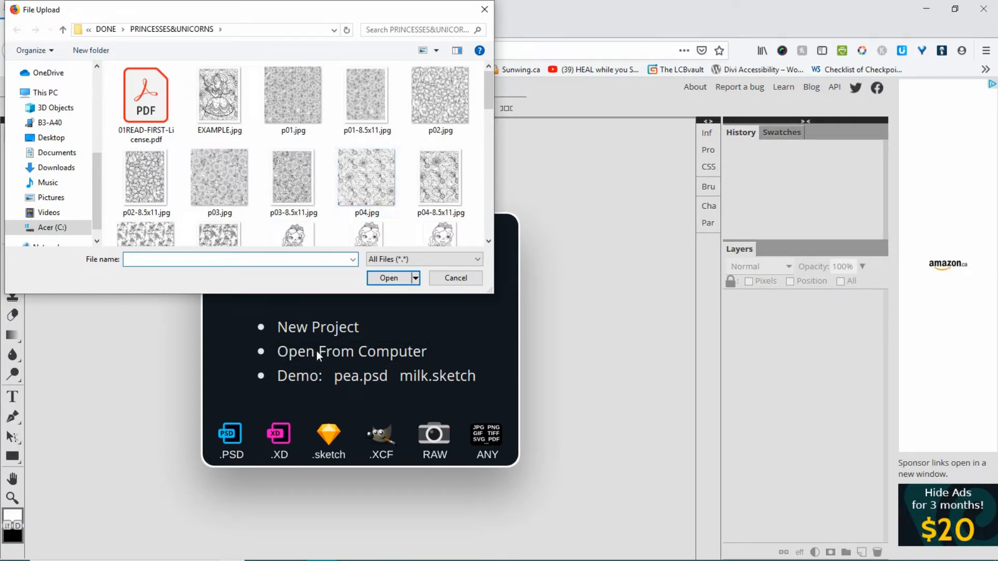
pyautogui.scroll(-5, 337, 166)
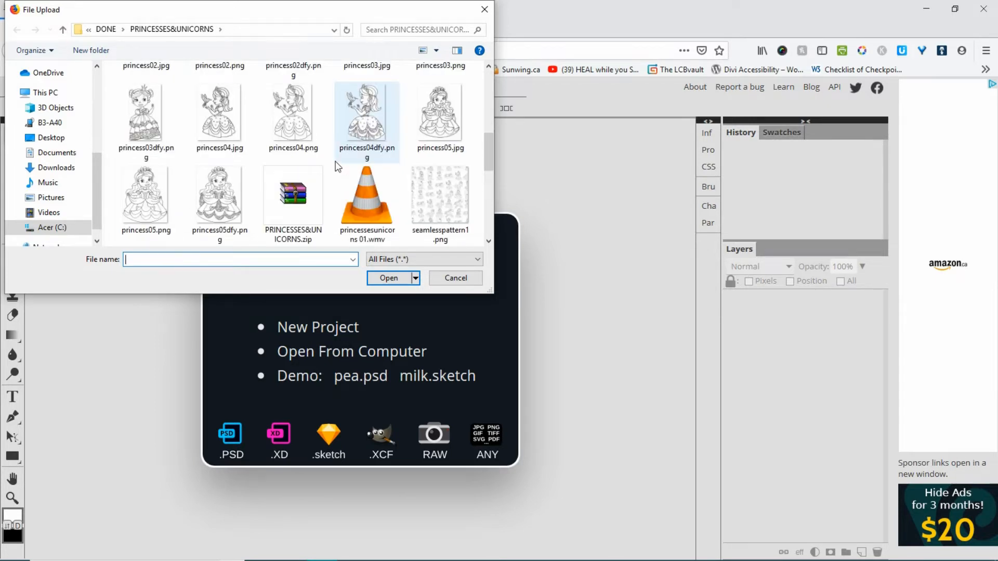
pyautogui.scroll(-3, 337, 166)
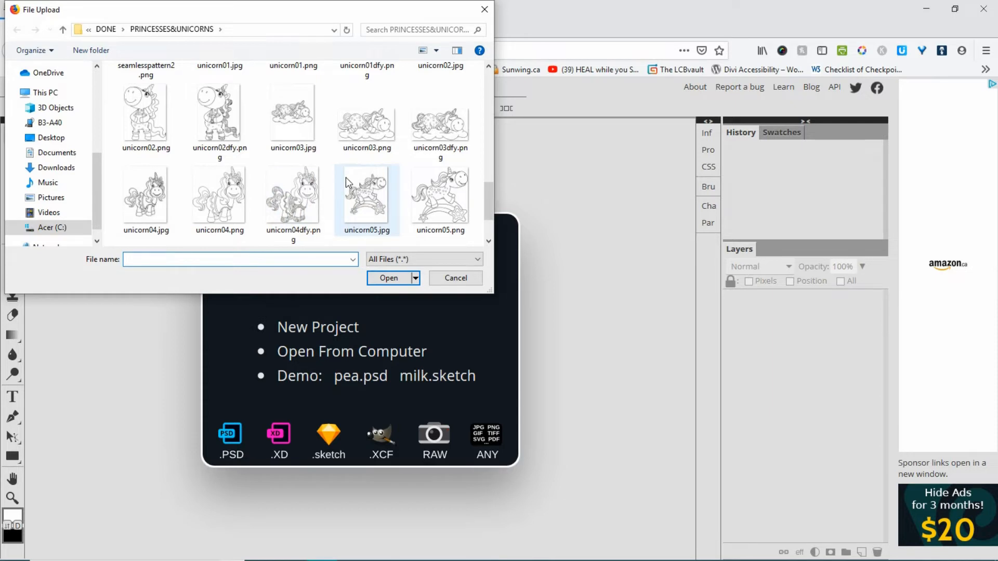
pyautogui.click(376, 127)
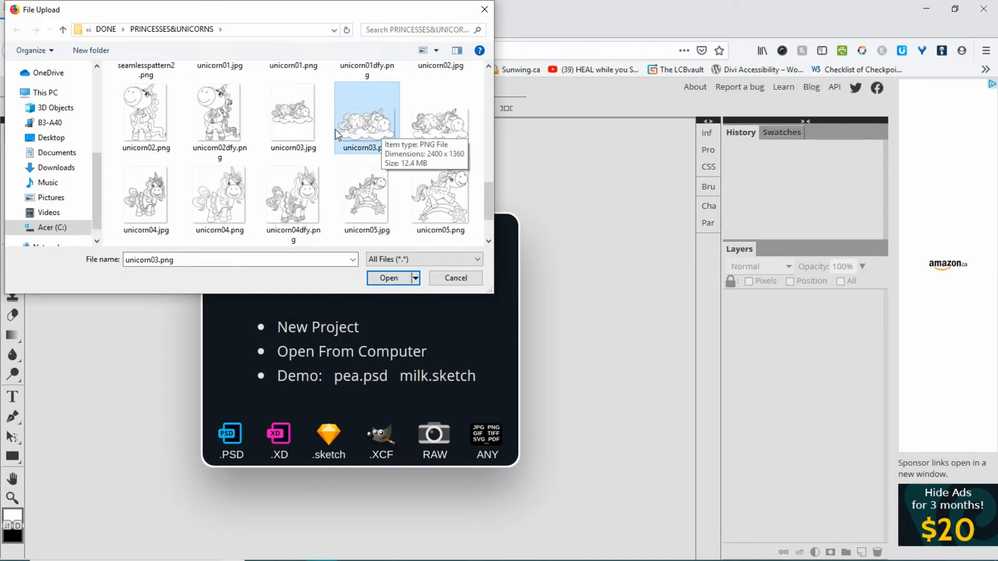
pyautogui.keyDown('ctrl'); pyautogui.click(148, 113); pyautogui.keyUp('ctrl')
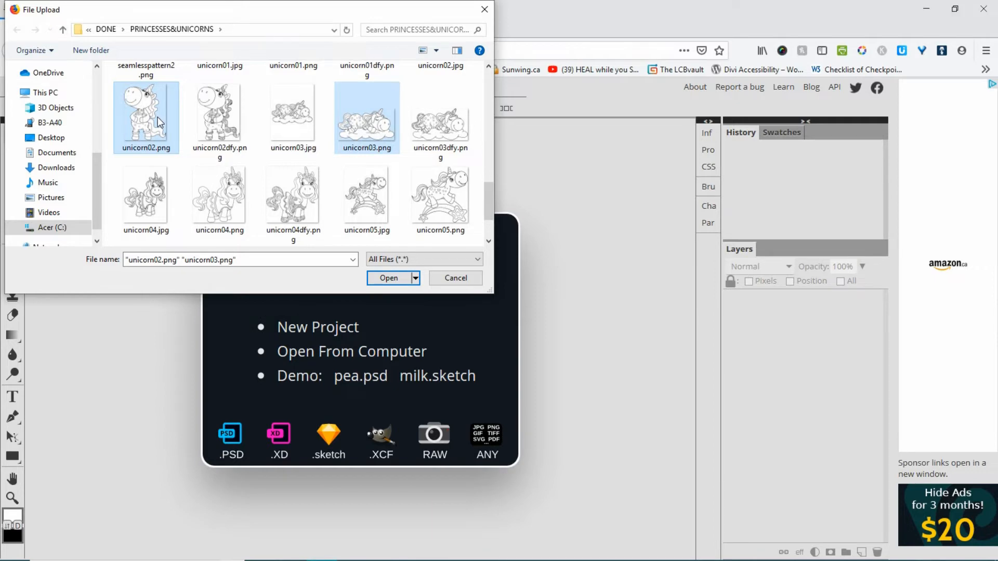
pyautogui.click(387, 278)
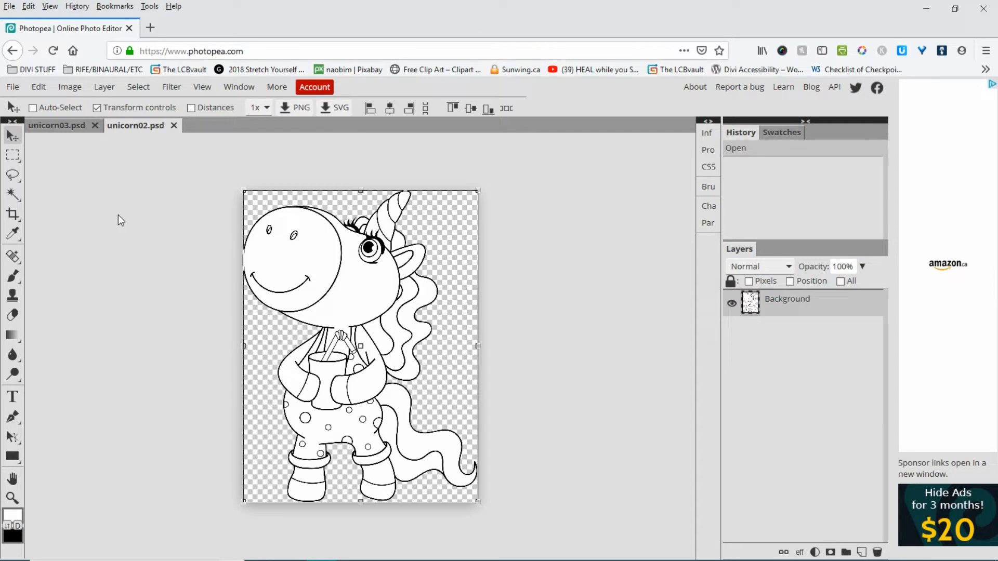
# Start a new white-background project with a width of 8.50 in and a height of 11 in
pyautogui.click(12, 87)
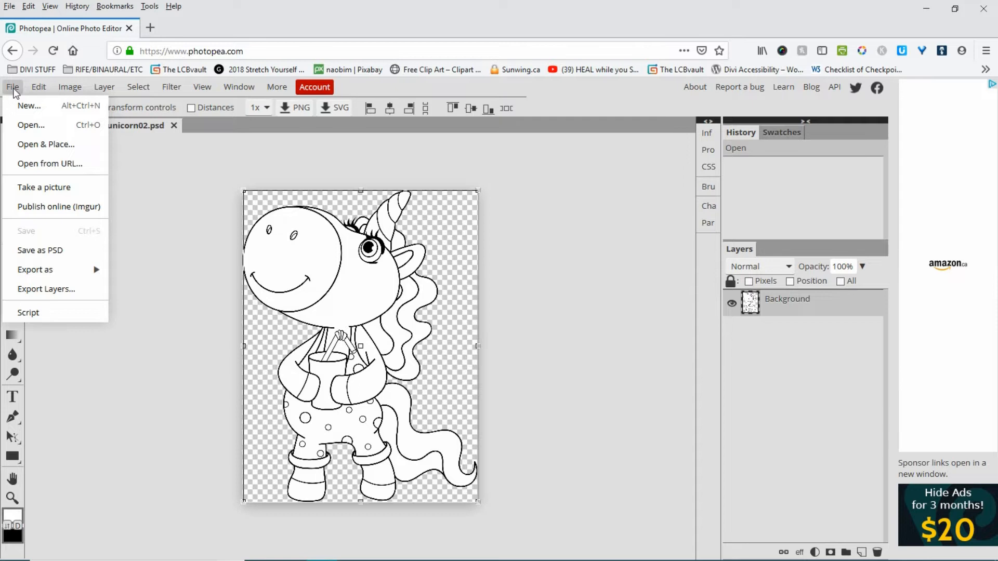
pyautogui.click(29, 106)
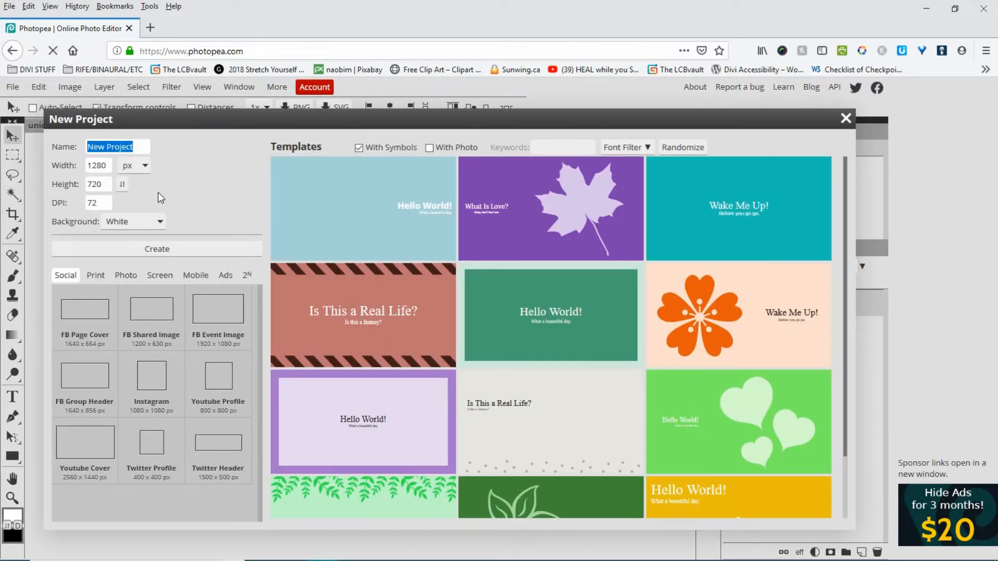
pyautogui.click(130, 225)
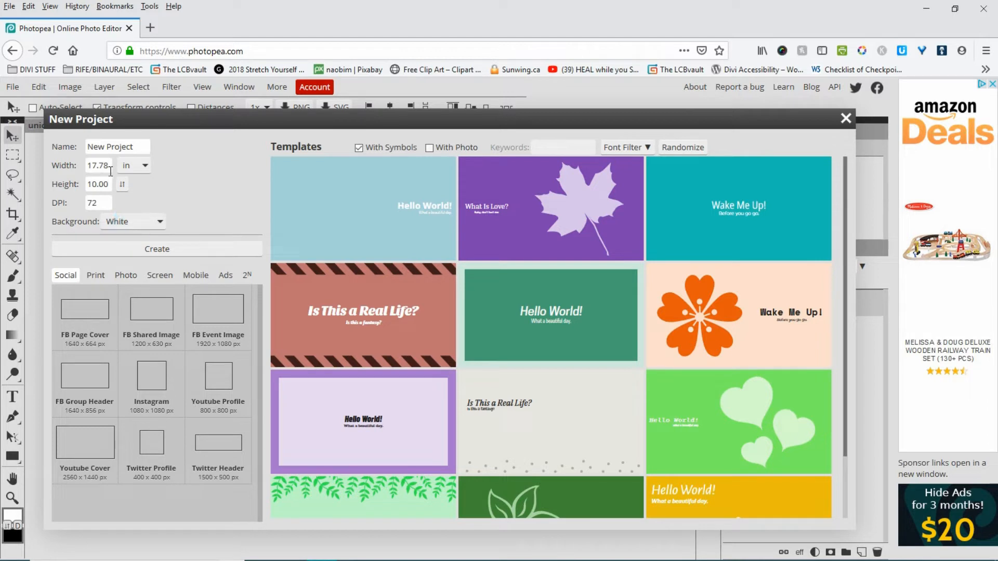
pyautogui.moveTo(9, 166)
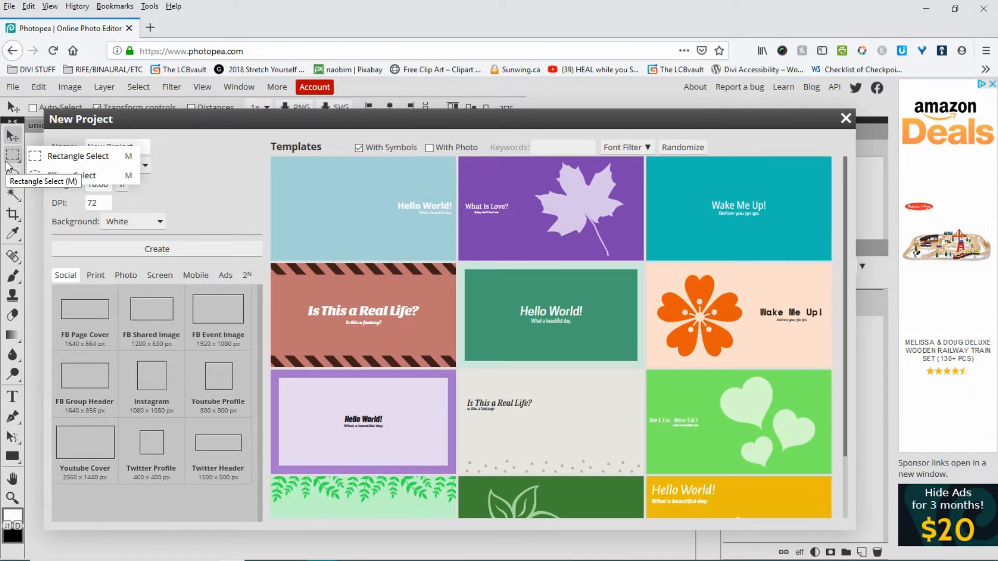
pyautogui.click(110, 185)
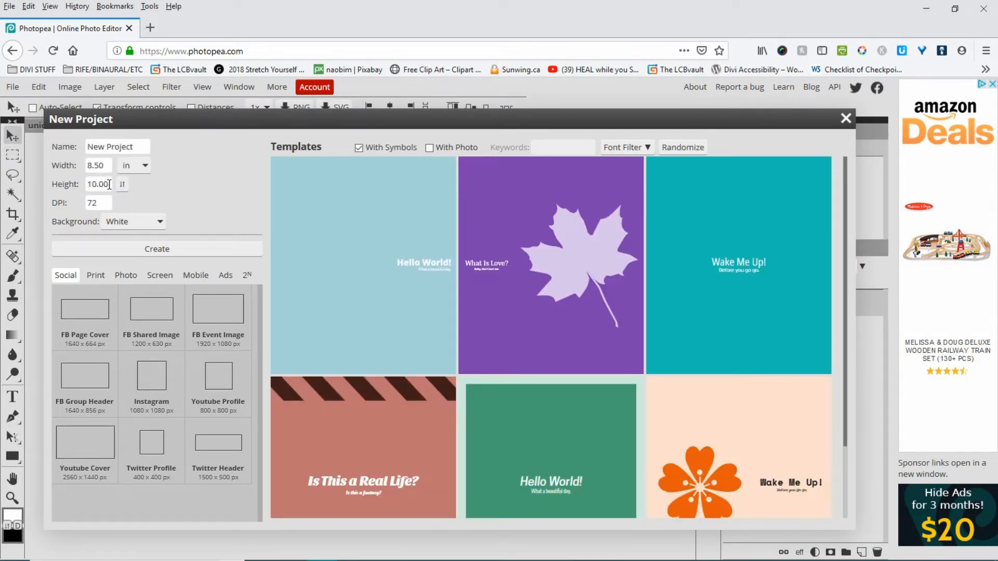
pyautogui.press('BackSpace')
pyautogui.press('BackSpace')
pyautogui.press('BackSpace')
pyautogui.press('BackSpace')
pyautogui.press('BackSpace')
pyautogui.write('11')
# Set the new project's resolution to 300 DPI and create the document
pyautogui.click(93, 203)
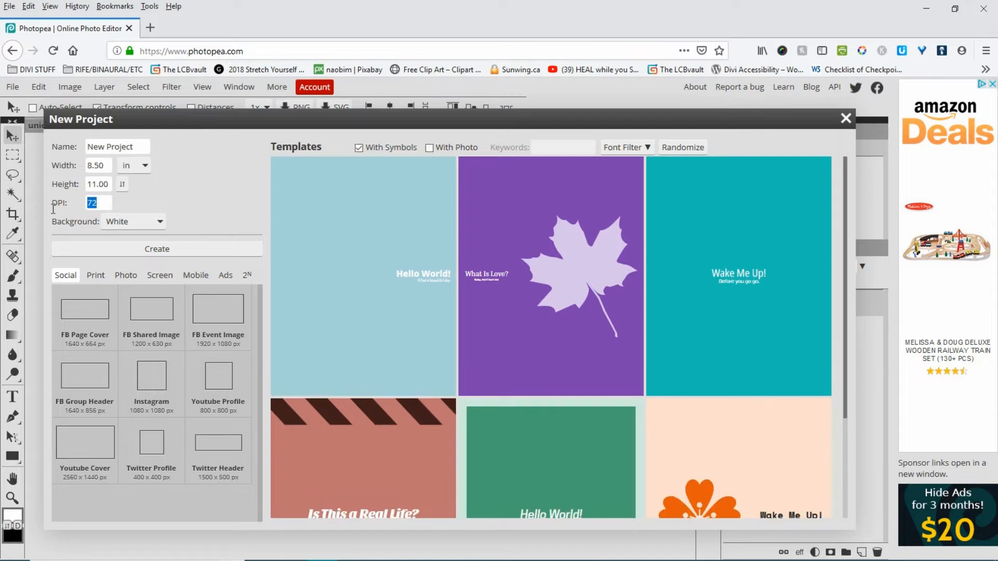
pyautogui.write('300')
pyautogui.click(125, 248)
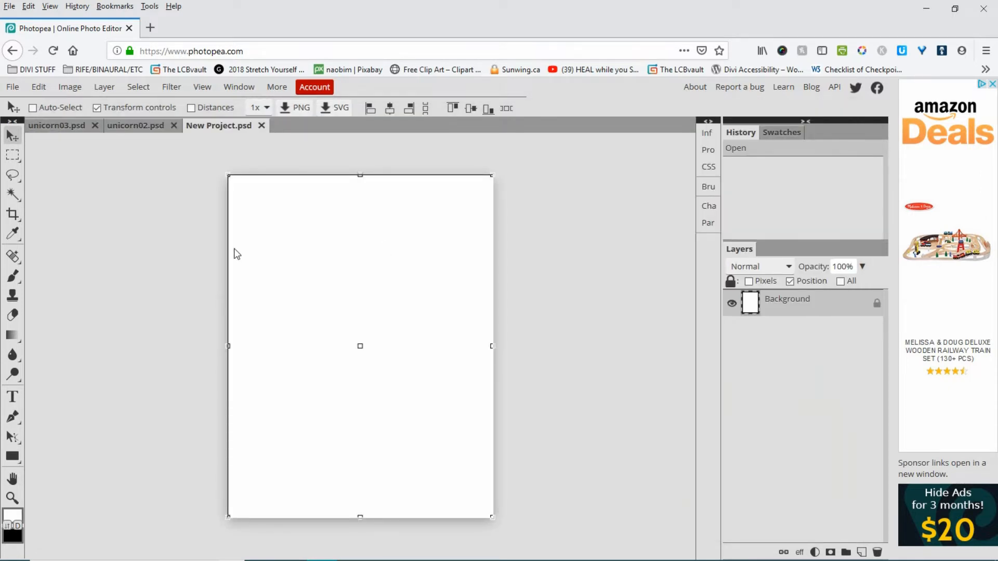
# Copy the sleeping unicorn from unicorn03.psd onto the upper part of the New Project page, scale it to 80% and apply the transform
pyautogui.click(37, 124)
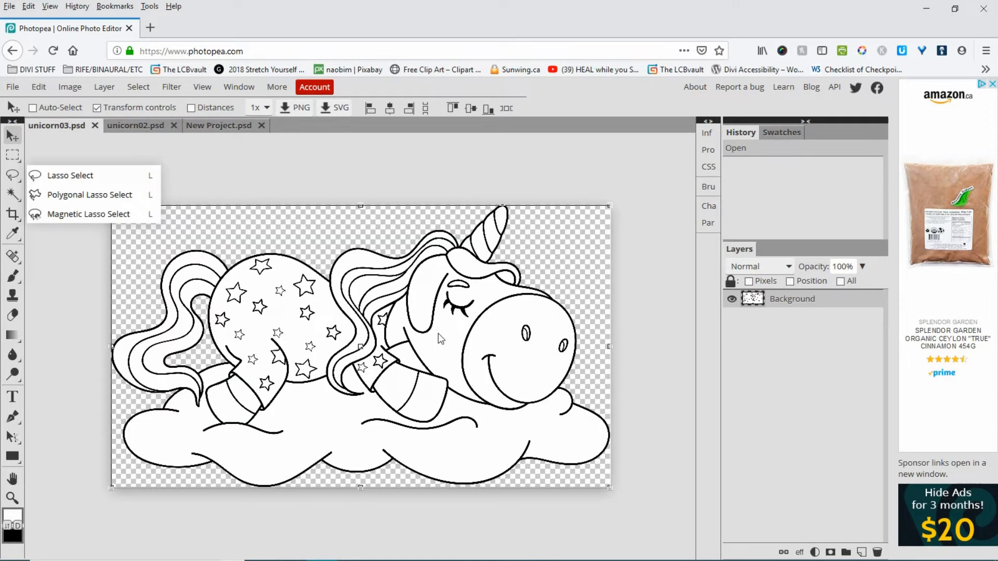
pyautogui.click(430, 277)
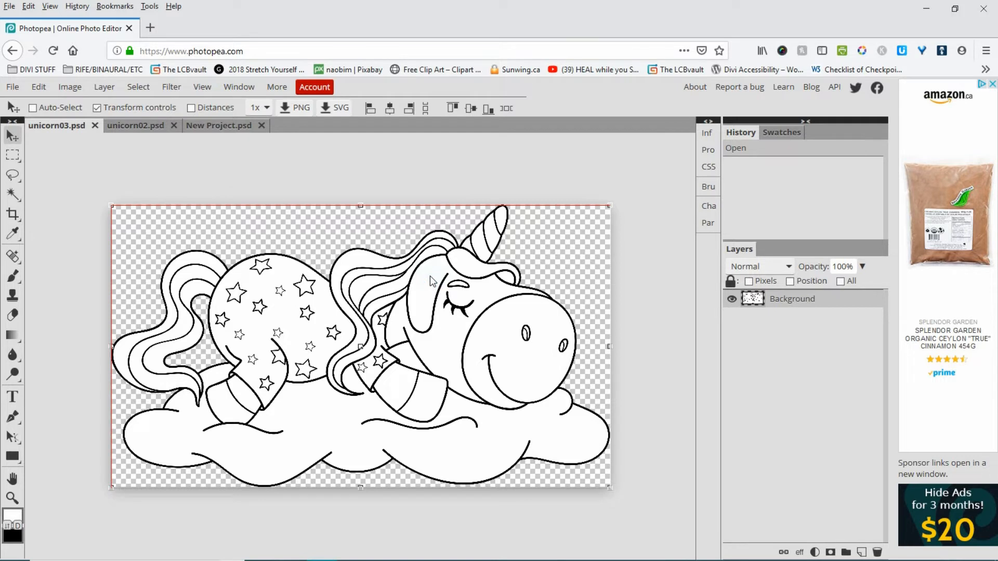
pyautogui.moveTo(430, 276); pyautogui.dragTo(314, 151)
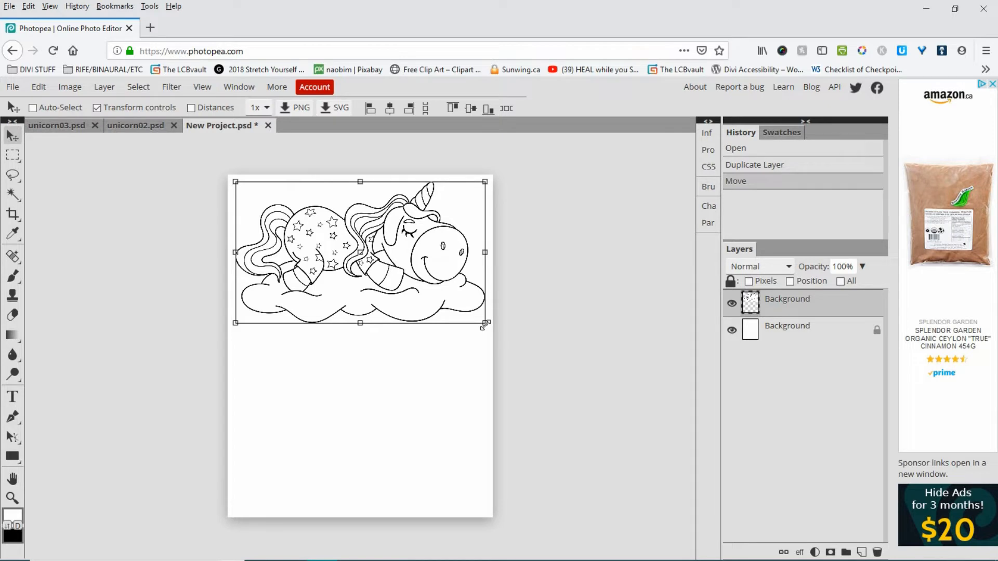
pyautogui.moveTo(485, 324); pyautogui.dragTo(428, 295)
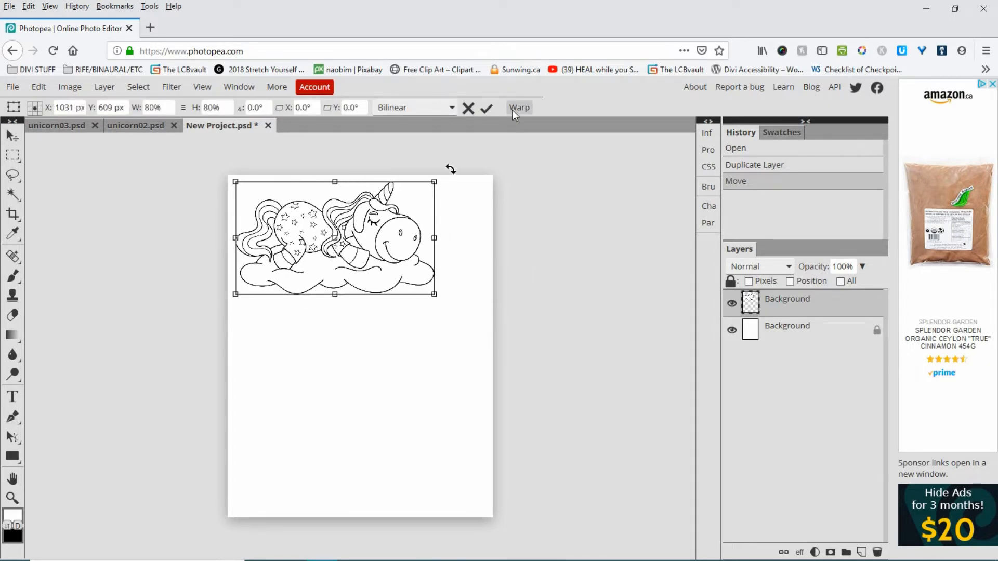
pyautogui.click(487, 108)
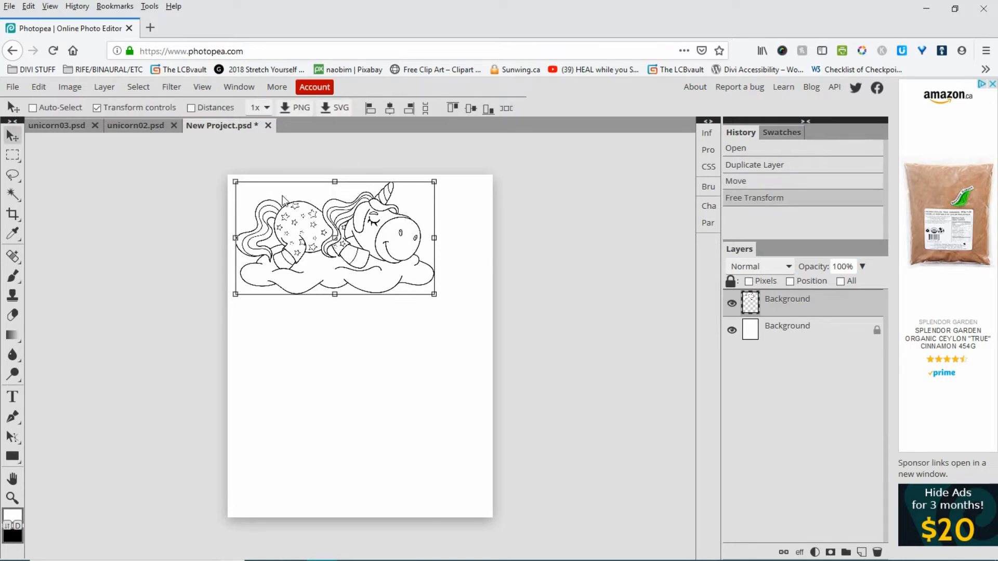
# Copy the standing unicorn from unicorn02.psd into the New Project page, scale it to 65% toward the page's lower right and apply the transform
pyautogui.click(134, 126)
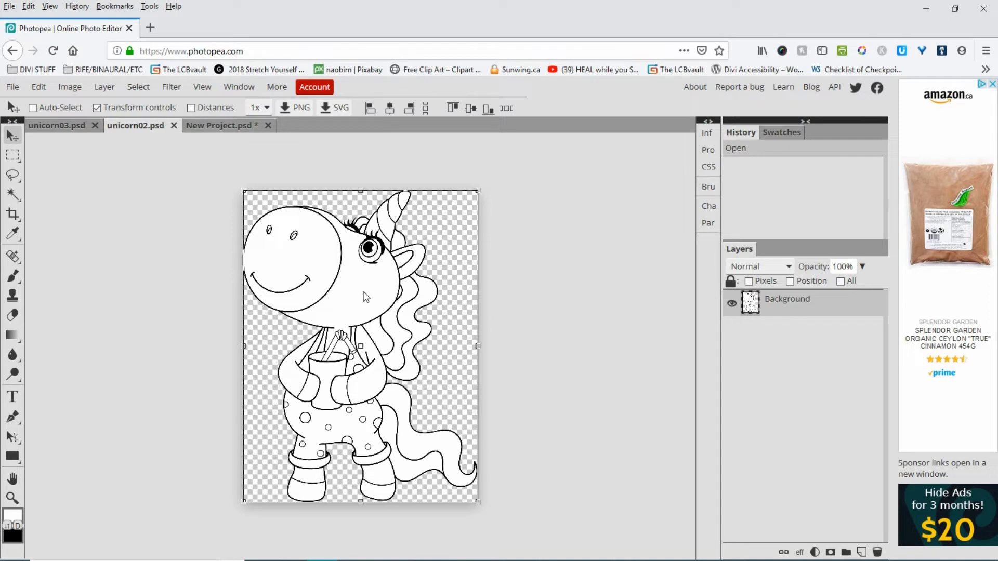
pyautogui.moveTo(365, 296); pyautogui.dragTo(368, 258)
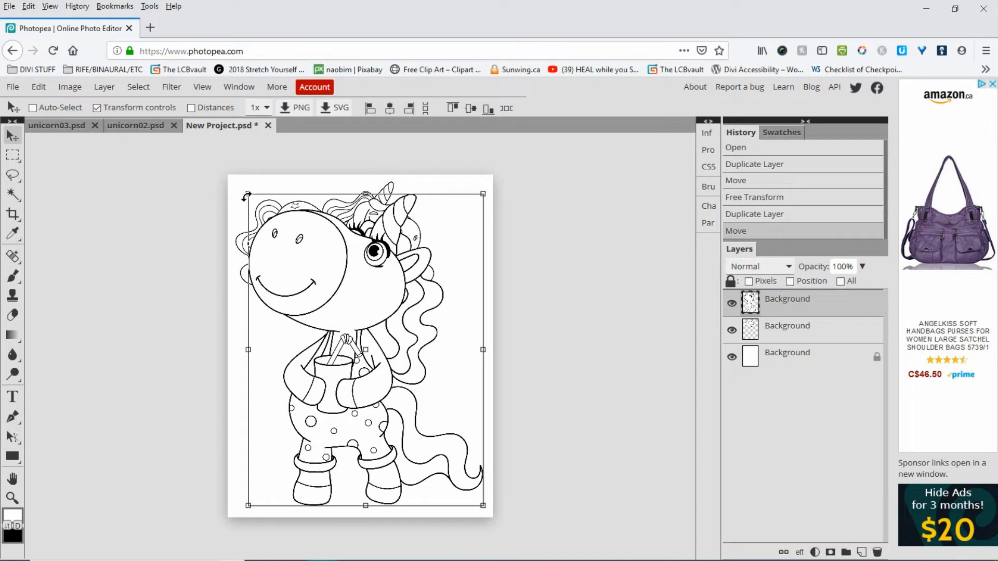
pyautogui.moveTo(247, 196); pyautogui.dragTo(330, 267)
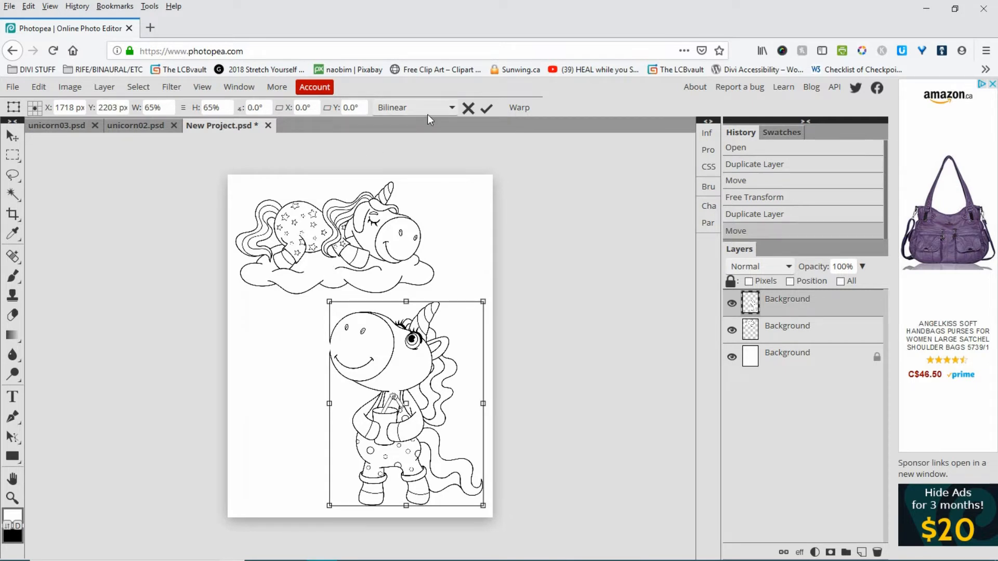
pyautogui.click(487, 109)
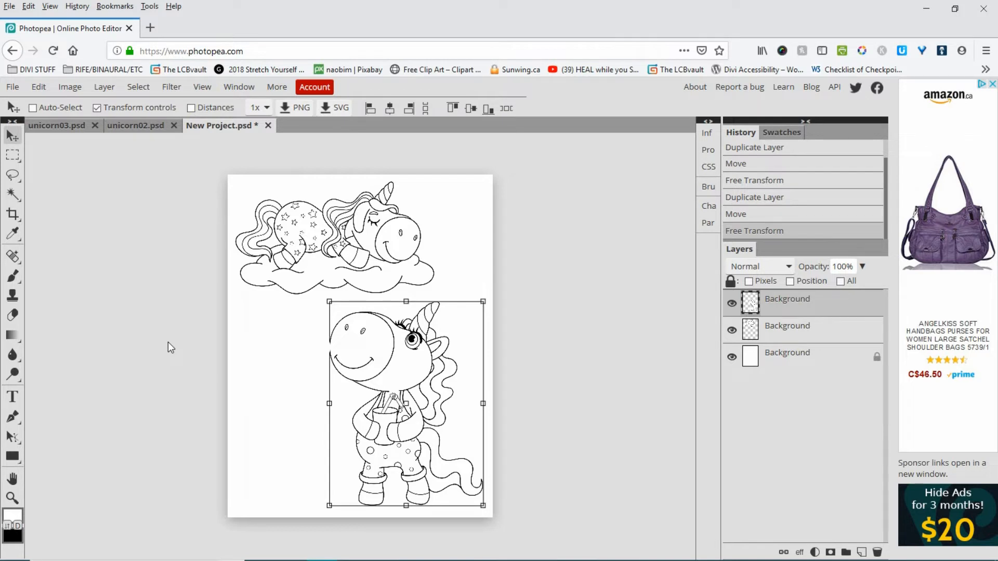
# Add the four-line text "May You Always Have" in black DejaVu Sans on the blank area beside the standing unicorn
pyautogui.click(13, 398)
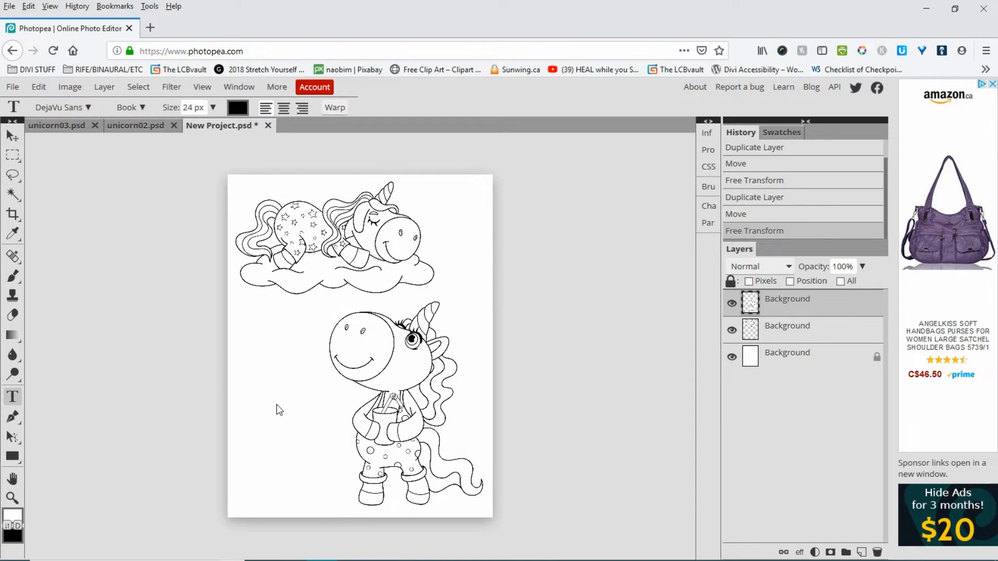
pyautogui.click(261, 327)
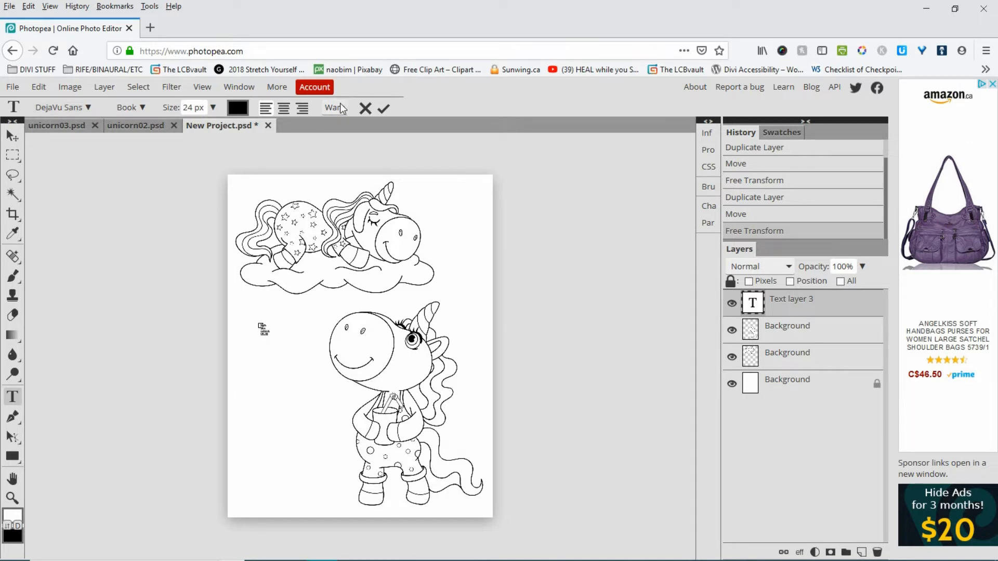
pyautogui.click(277, 104)
pyautogui.click(213, 108)
pyautogui.moveTo(186, 126); pyautogui.dragTo(197, 128)
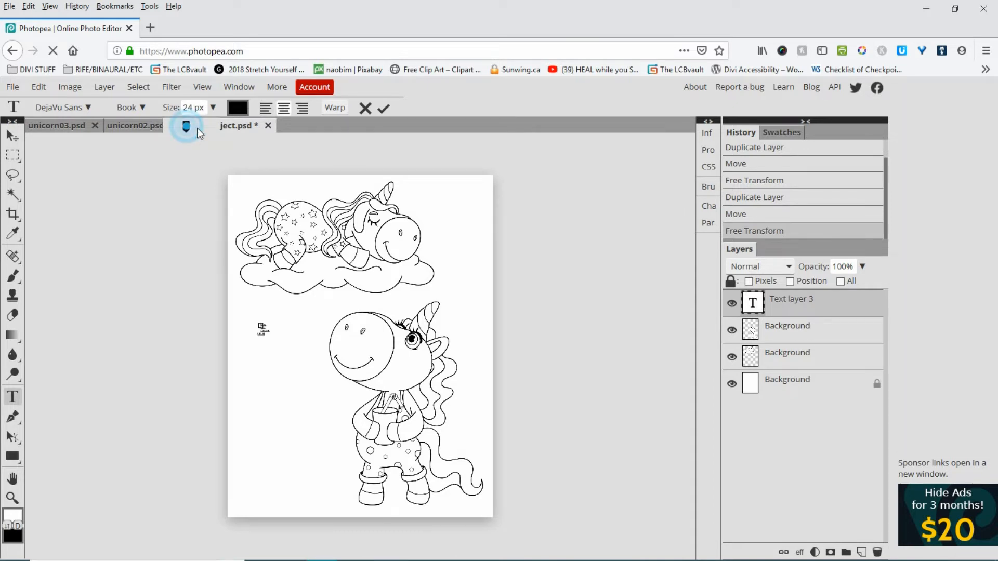
pyautogui.press('Escape')
pyautogui.press('v')
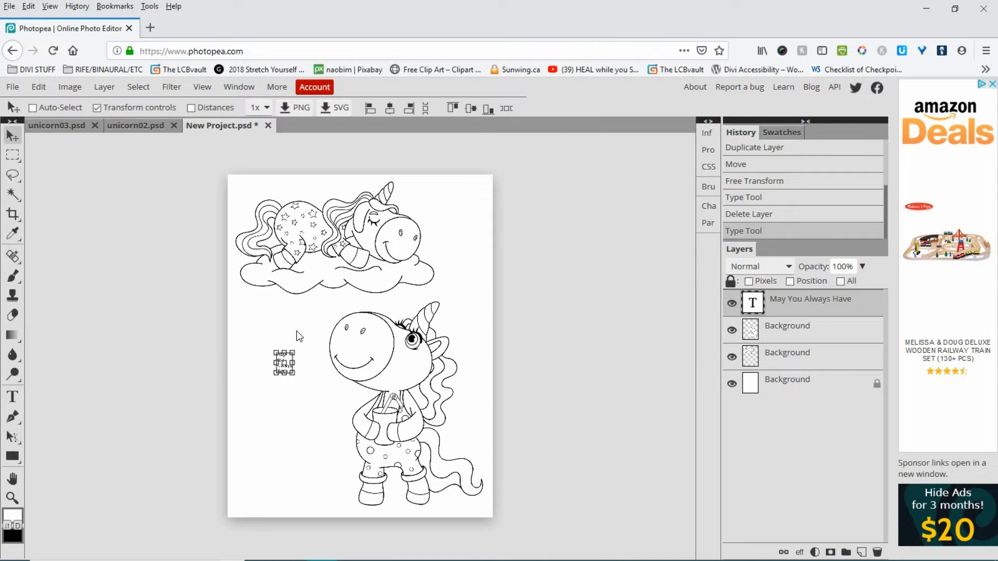
# Enlarge the "May You Always Have" text to 213 px and centre-align its lines
pyautogui.click(11, 398)
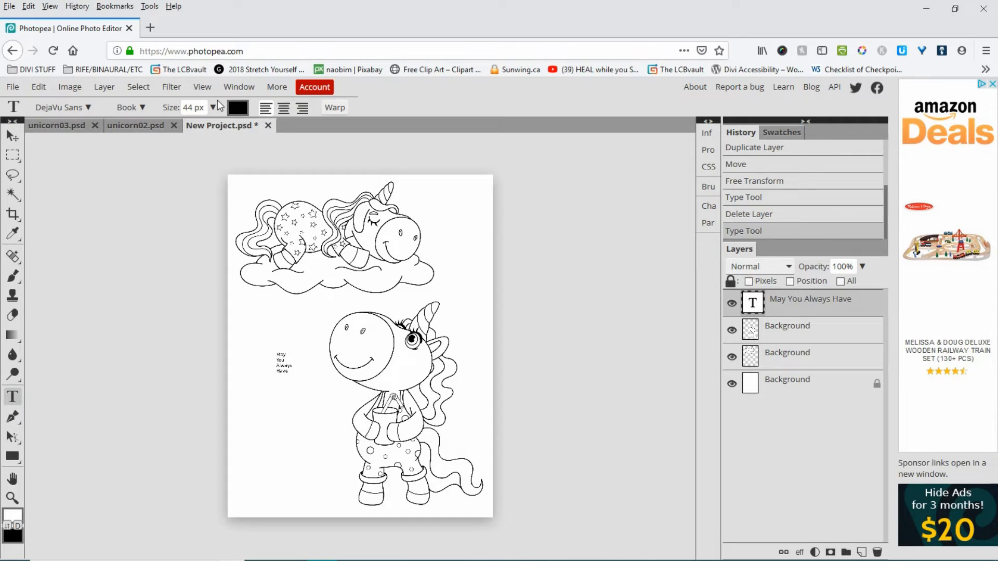
pyautogui.moveTo(217, 106); pyautogui.dragTo(208, 124)
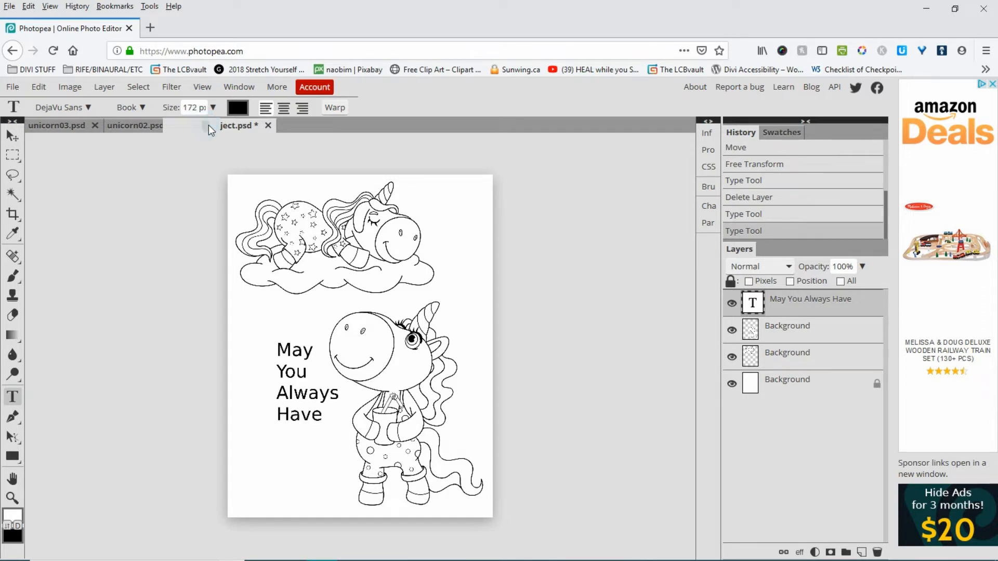
pyautogui.moveTo(208, 124); pyautogui.dragTo(284, 108)
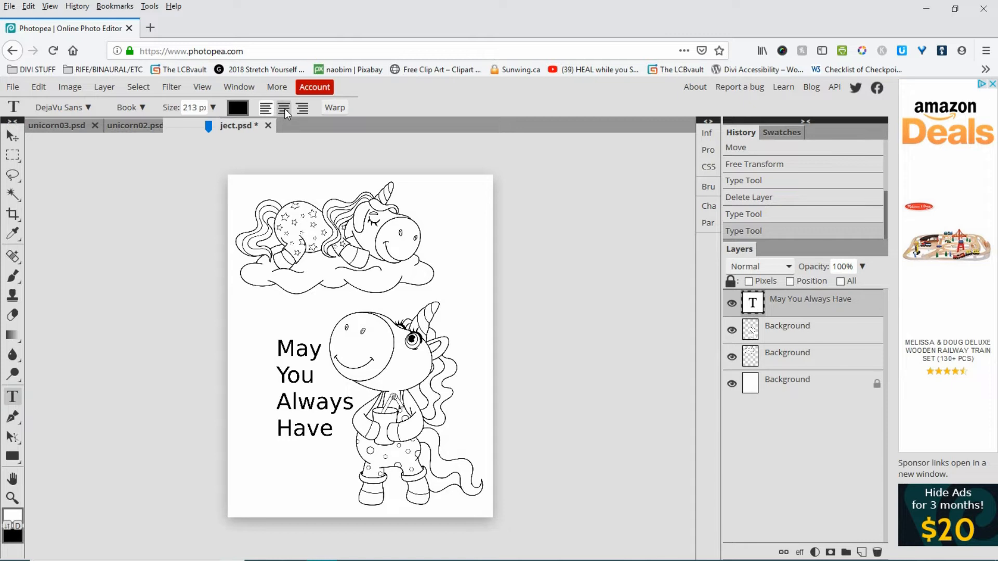
pyautogui.click(284, 108)
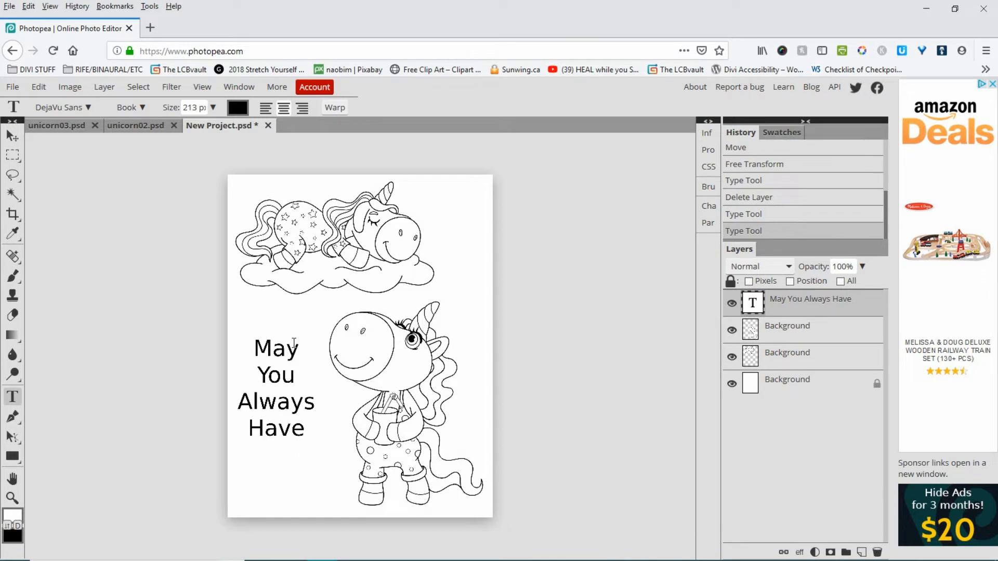
# Change the text colour of "May You Always Have" to white (ffffff)
pyautogui.click(238, 108)
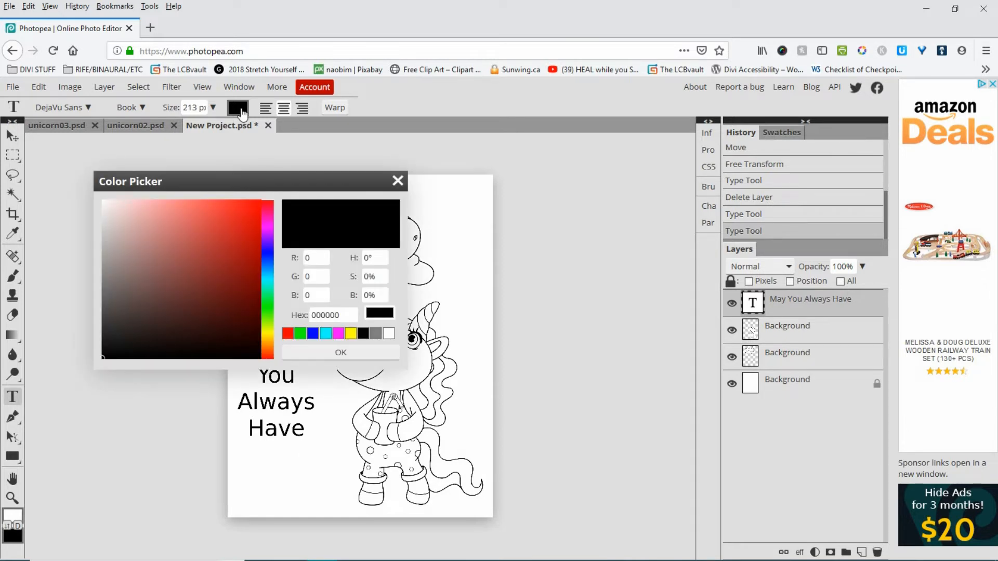
pyautogui.click(389, 333)
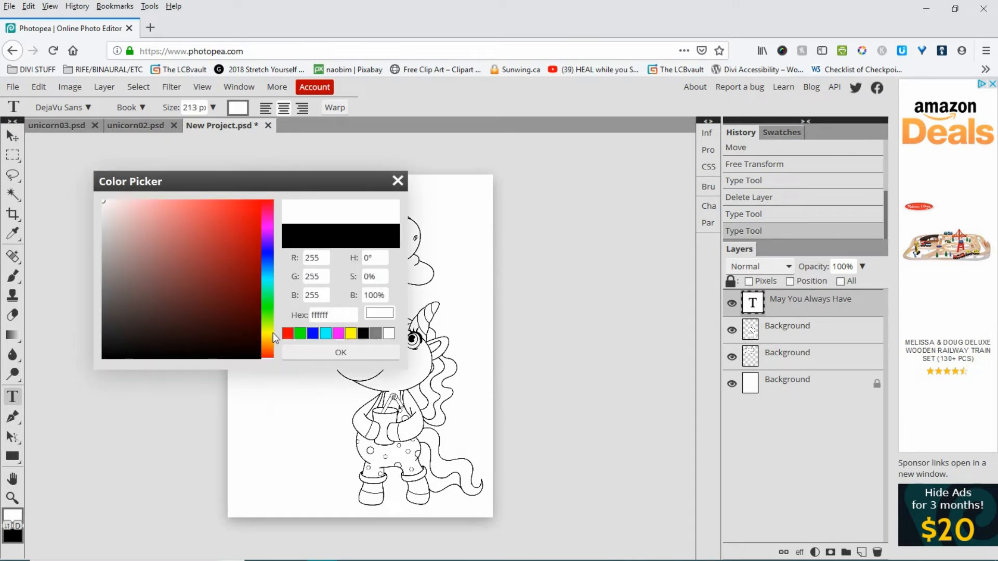
pyautogui.click(348, 357)
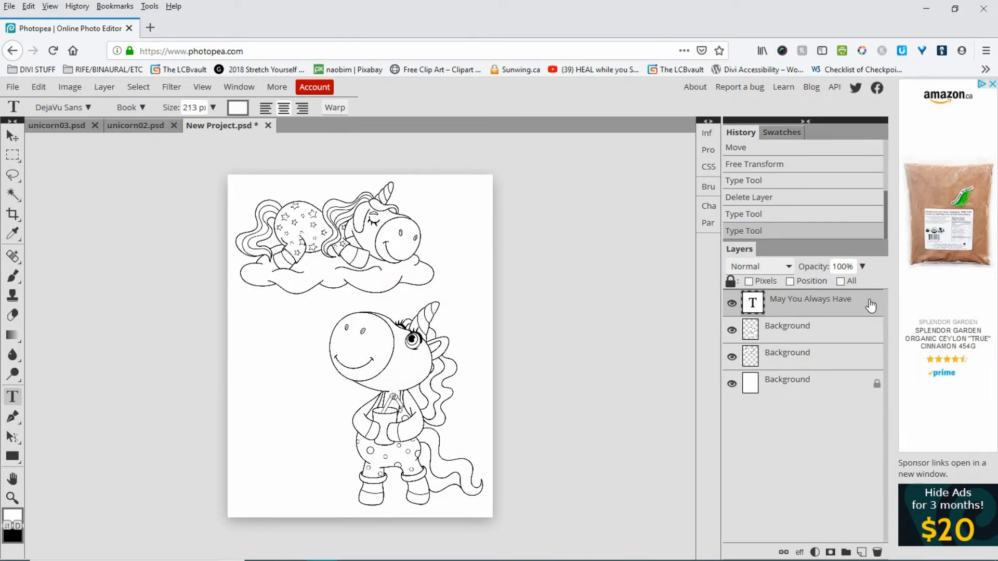
# Outline the "May You Always Have" text layer with a black (000000) outside stroke of 7 px and apply the layer style
pyautogui.doubleClick(868, 305)
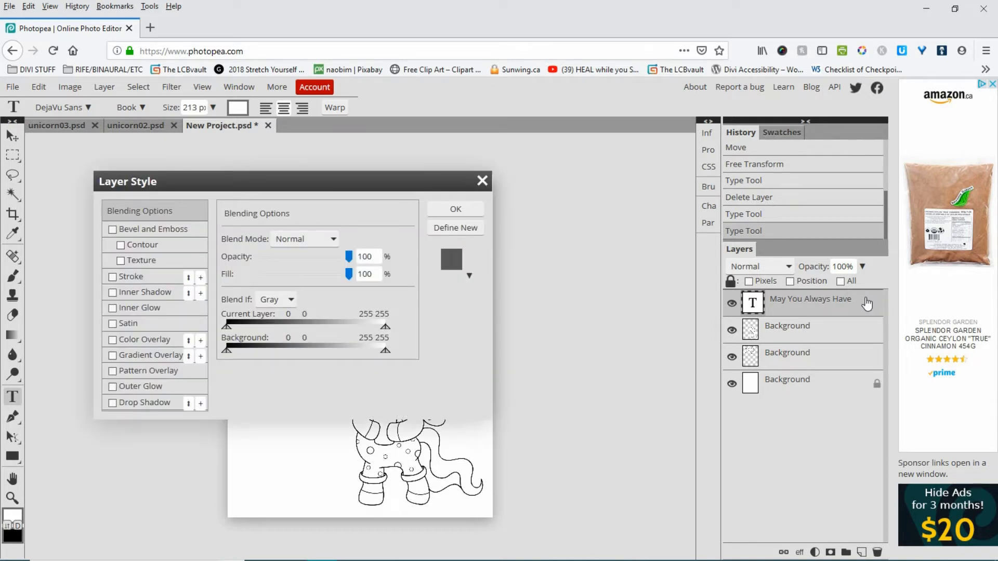
pyautogui.click(113, 277)
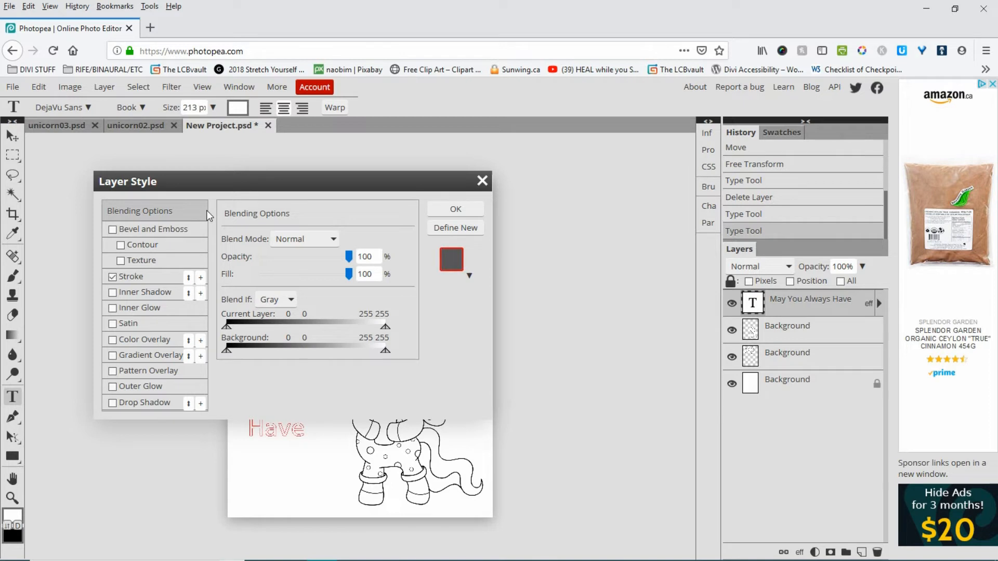
pyautogui.moveTo(208, 182); pyautogui.dragTo(523, 147)
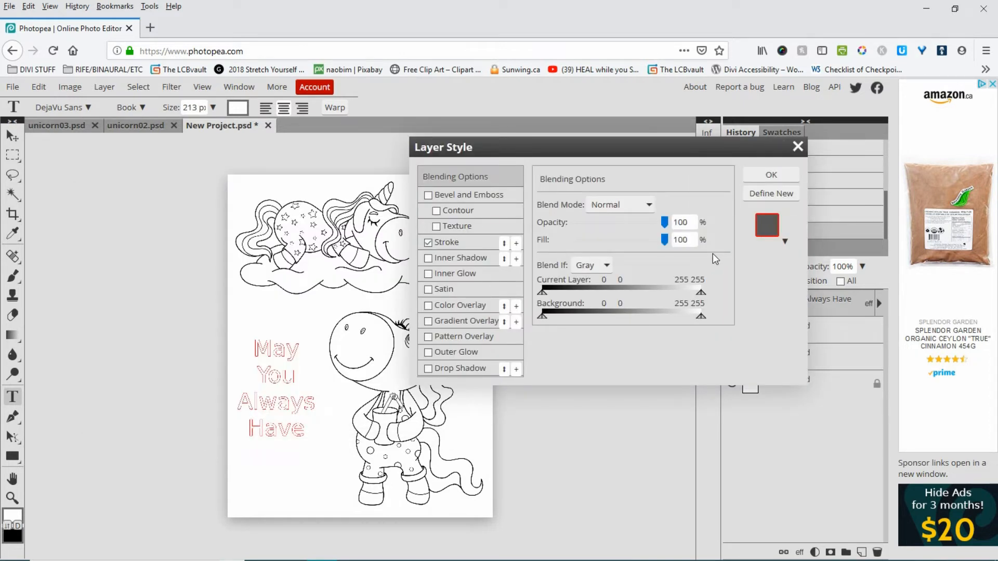
pyautogui.click(457, 243)
pyautogui.click(547, 290)
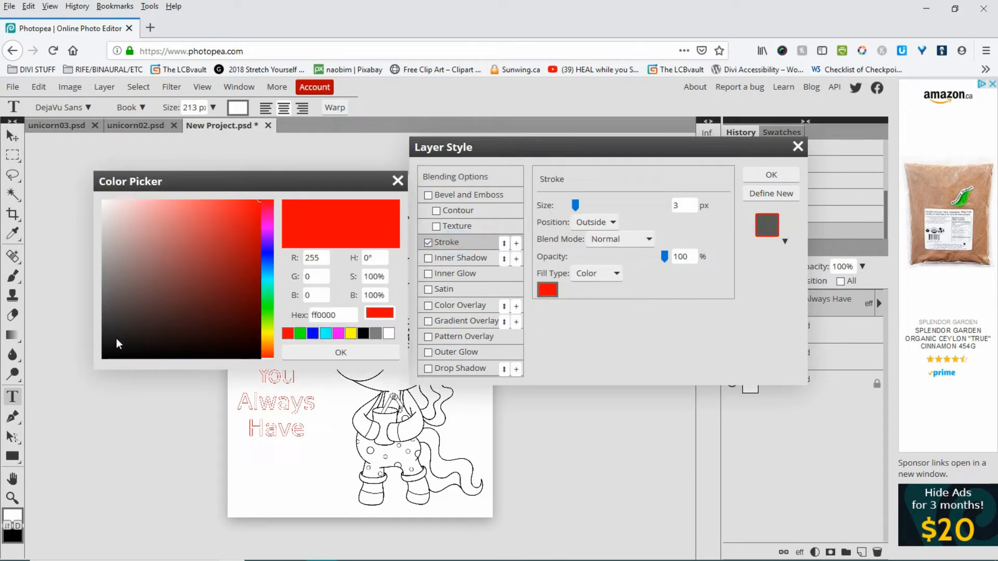
pyautogui.moveTo(116, 338); pyautogui.dragTo(102, 359)
pyautogui.click(315, 354)
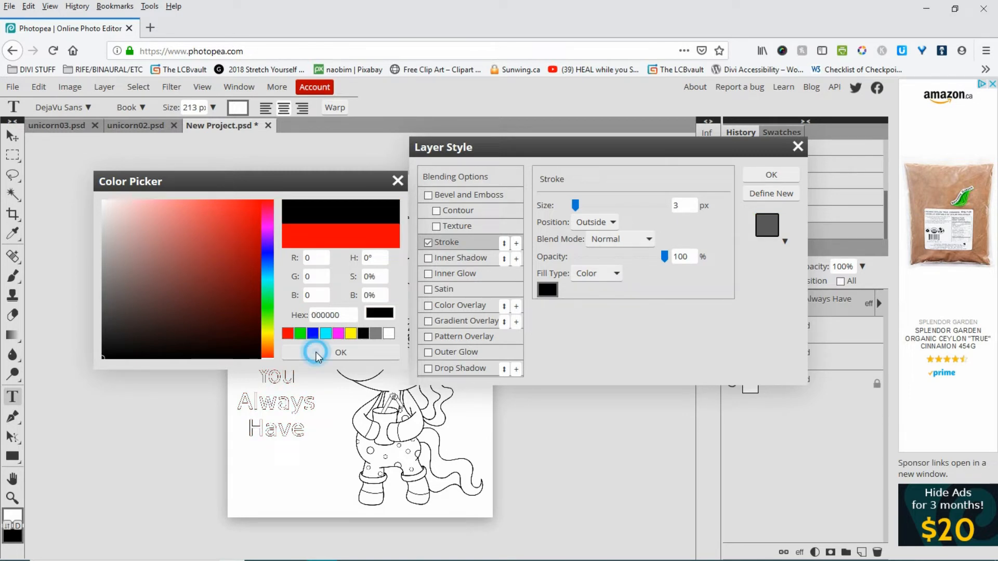
pyautogui.click(315, 353)
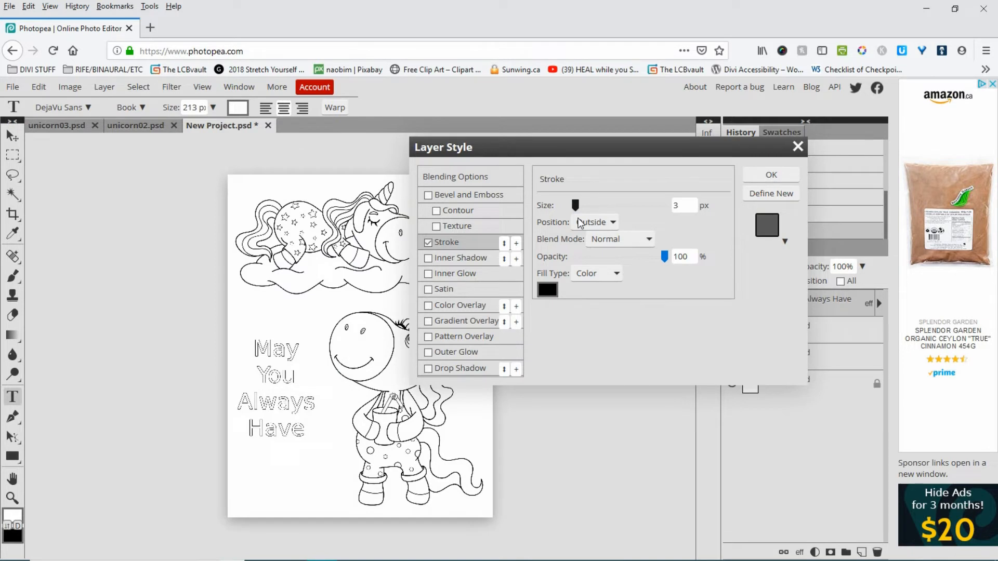
pyautogui.click(577, 205)
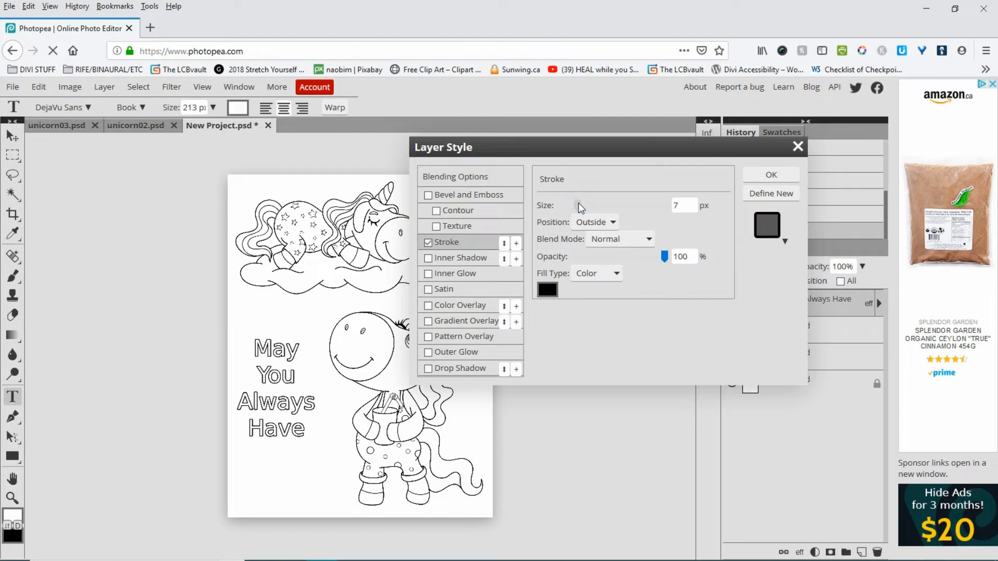
pyautogui.click(579, 203)
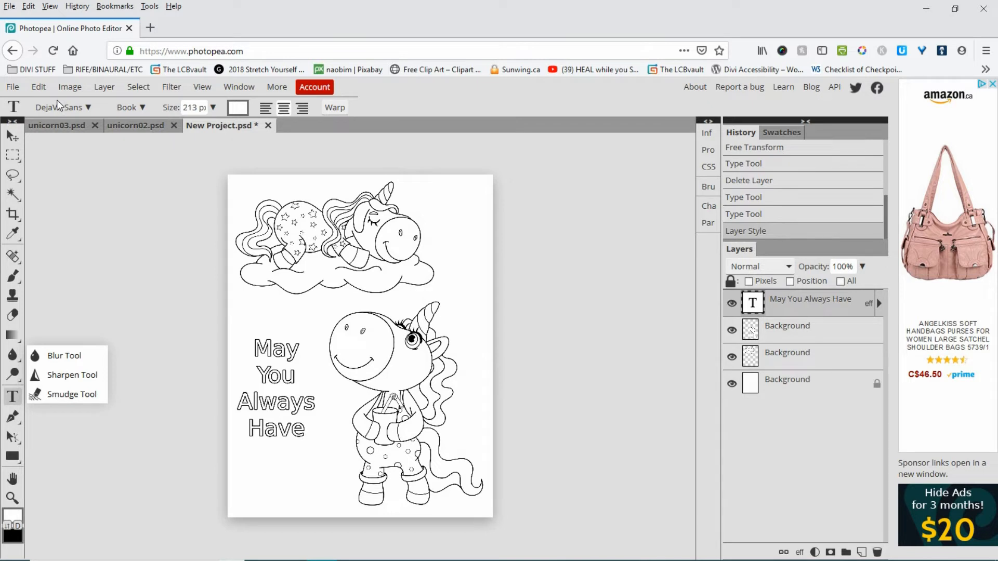
# Change the font of the "May You Always Have" text to Fredoka One
pyautogui.click(89, 107)
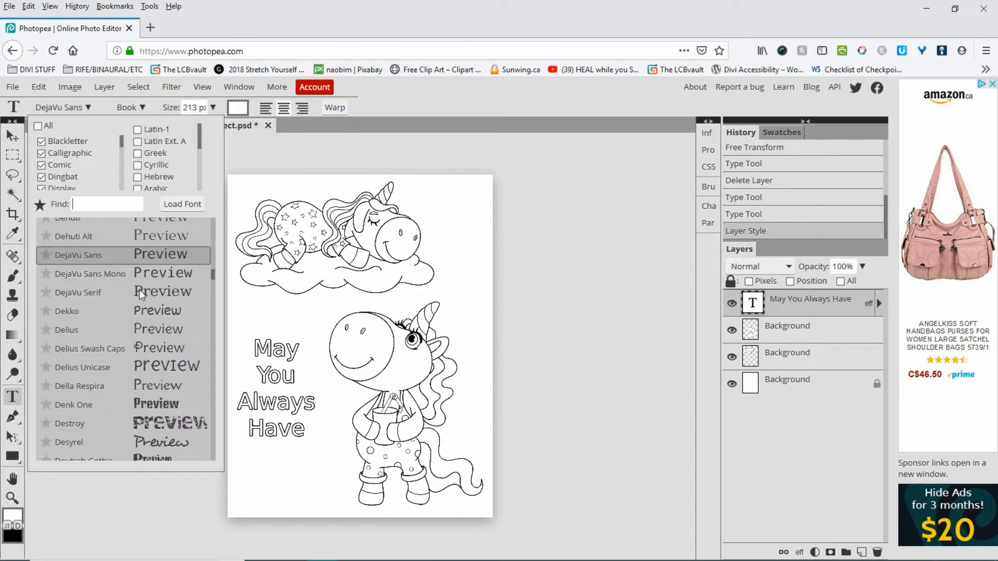
pyautogui.scroll(-5, 140, 289)
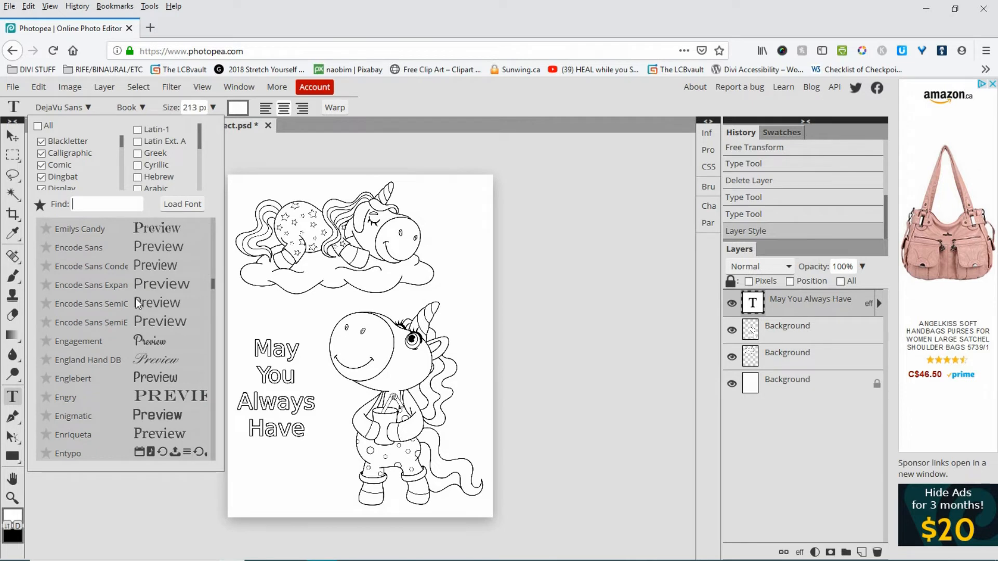
pyautogui.scroll(-5, 136, 298)
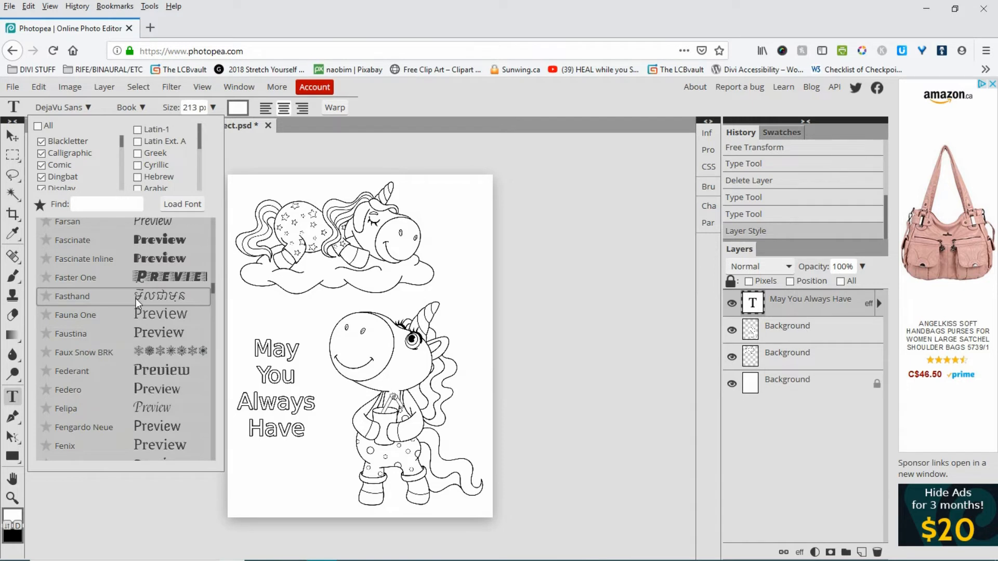
pyautogui.scroll(-3, 91, 303)
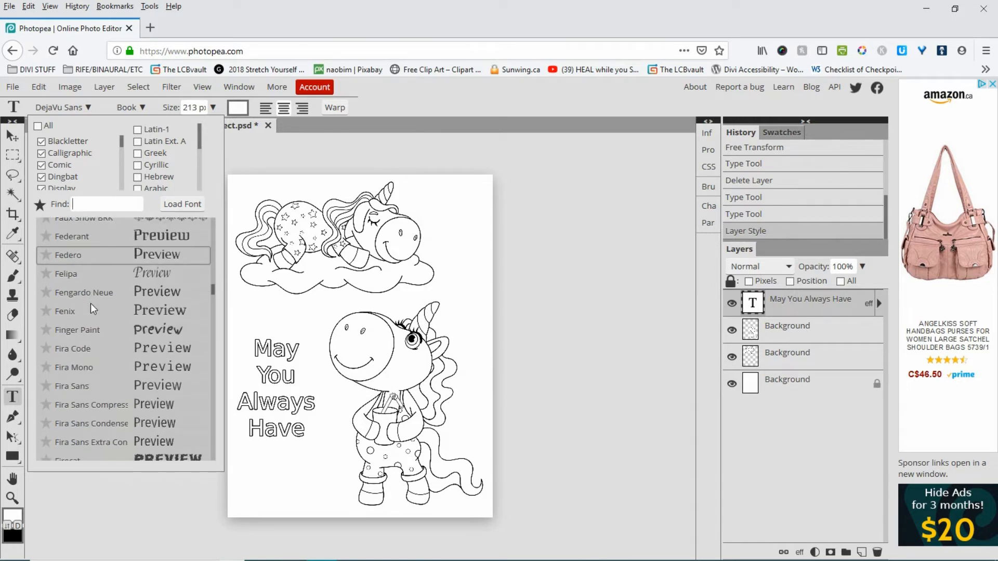
pyautogui.scroll(-5, 91, 303)
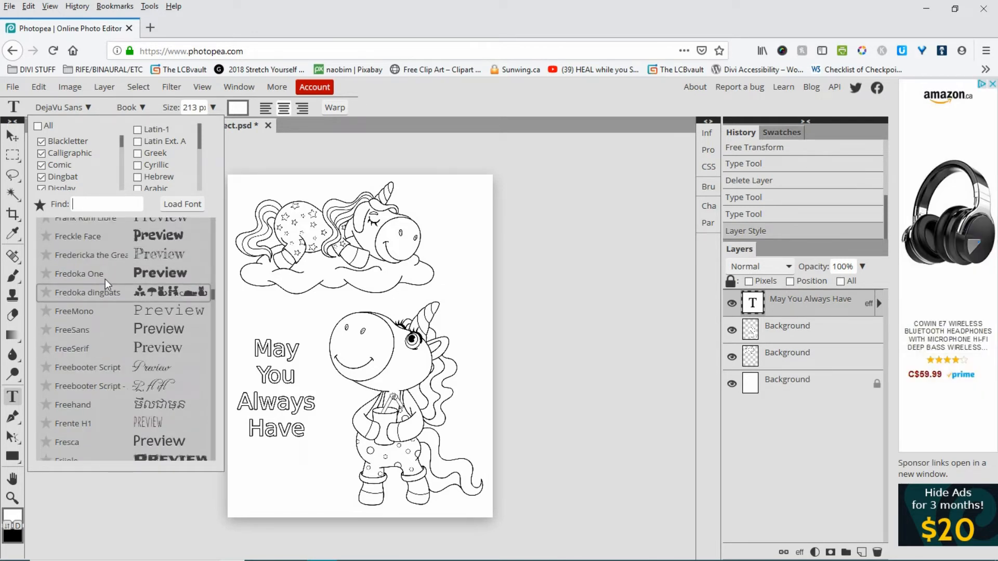
pyautogui.click(105, 278)
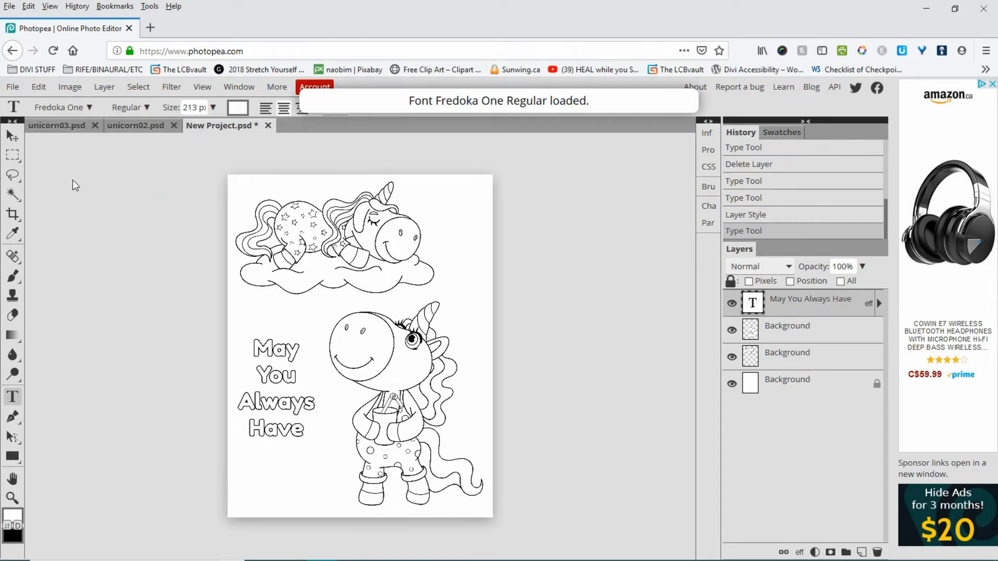
# Move the "May You Always Have" text up to just beneath the cloud, leaving room below it
pyautogui.click(823, 307)
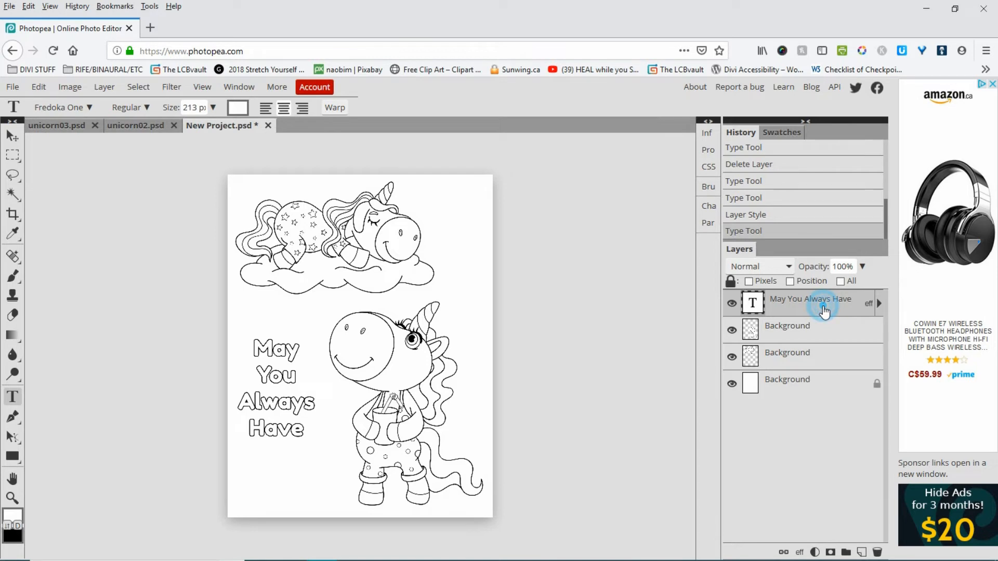
pyautogui.click(13, 137)
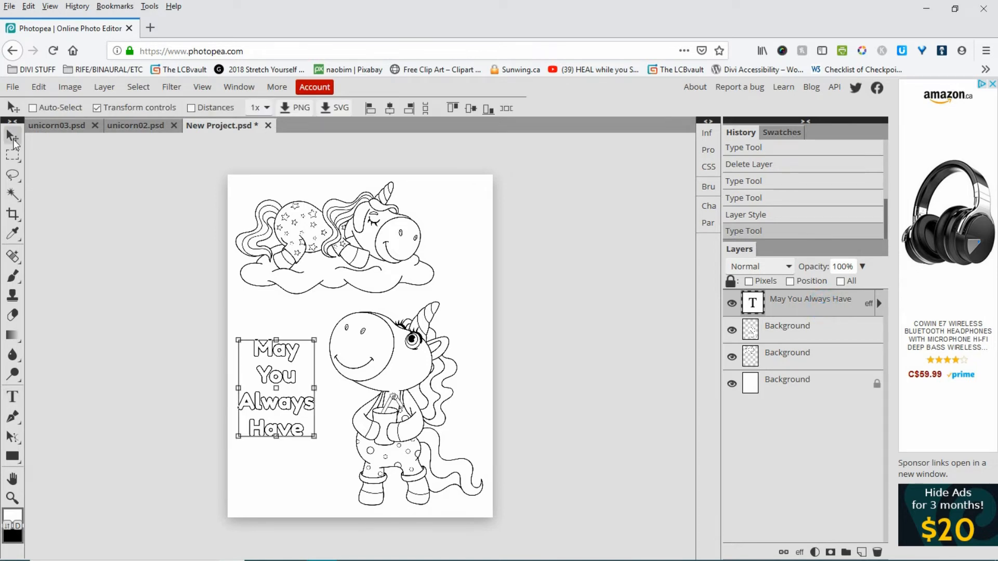
pyautogui.moveTo(281, 354); pyautogui.dragTo(279, 336)
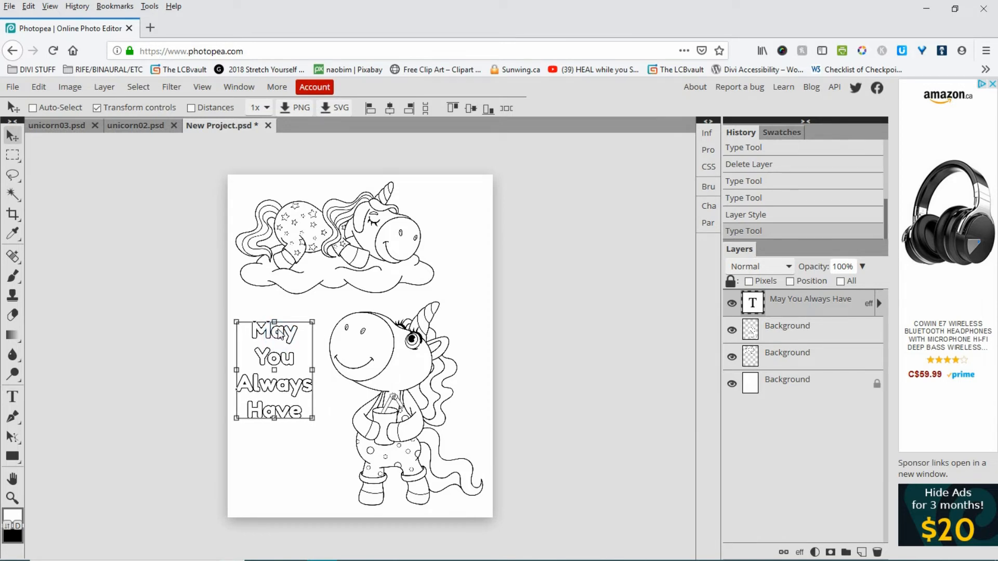
pyautogui.moveTo(279, 335); pyautogui.dragTo(287, 318)
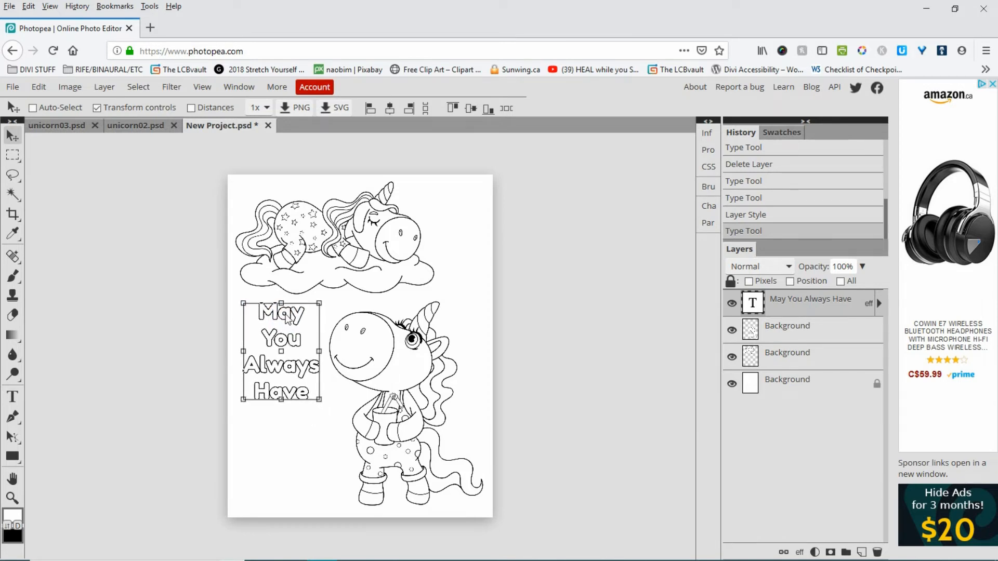
pyautogui.moveTo(287, 318); pyautogui.dragTo(289, 317)
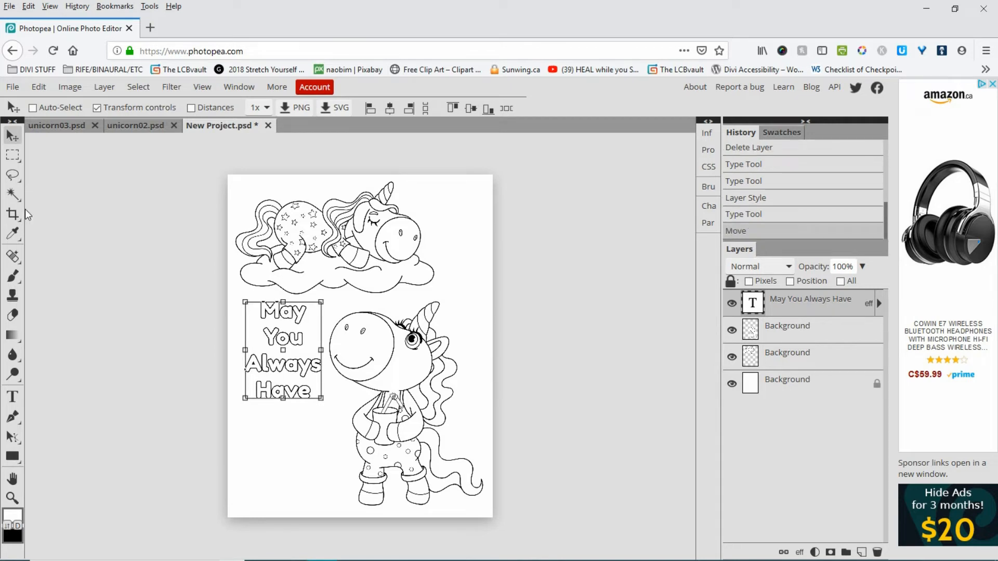
# Add a separate two-line text layer "Unicorn Dreams" in the space below "May You Always Have"
pyautogui.click(12, 397)
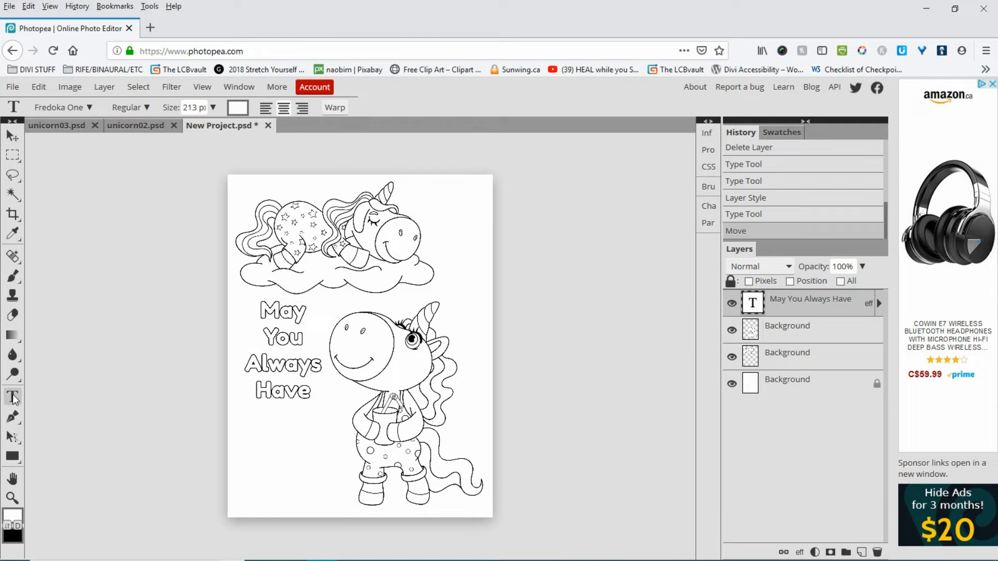
pyautogui.click(284, 438)
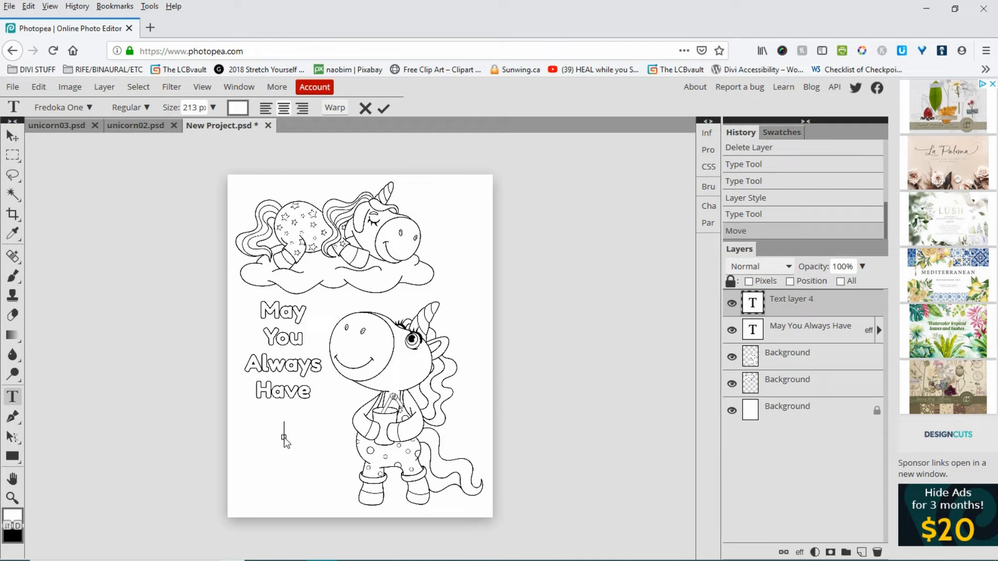
pyautogui.write('Swcorn')
pyautogui.press('Return')
pyautogui.write('Dreams')
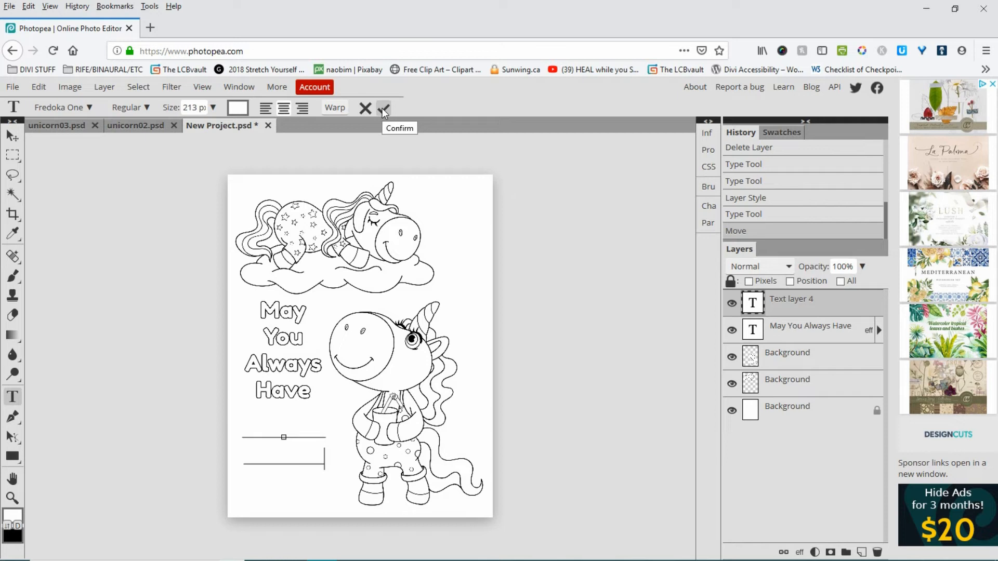
pyautogui.click(383, 108)
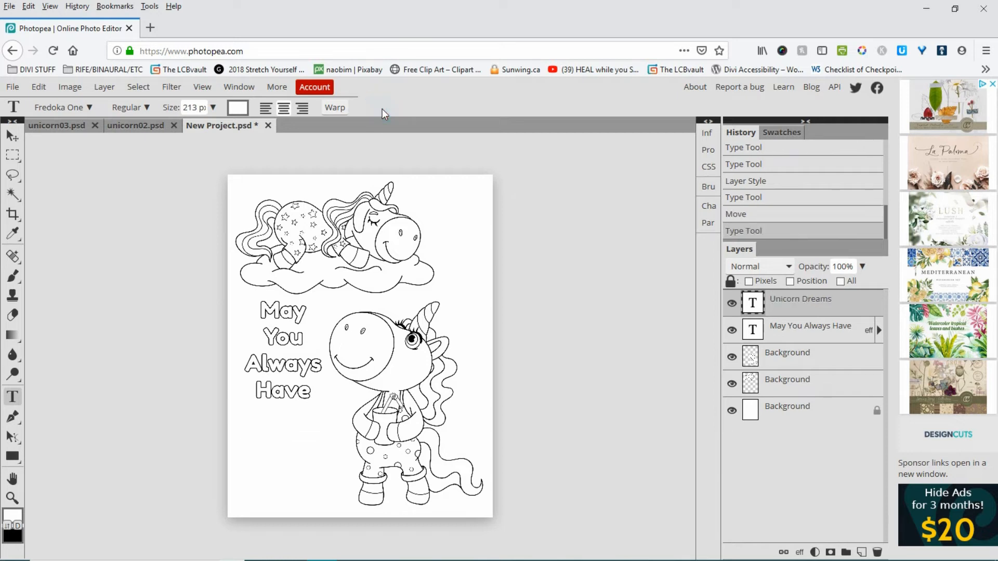
# Change the text colour of "Unicorn Dreams" to black (000000)
pyautogui.click(11, 398)
pyautogui.click(238, 108)
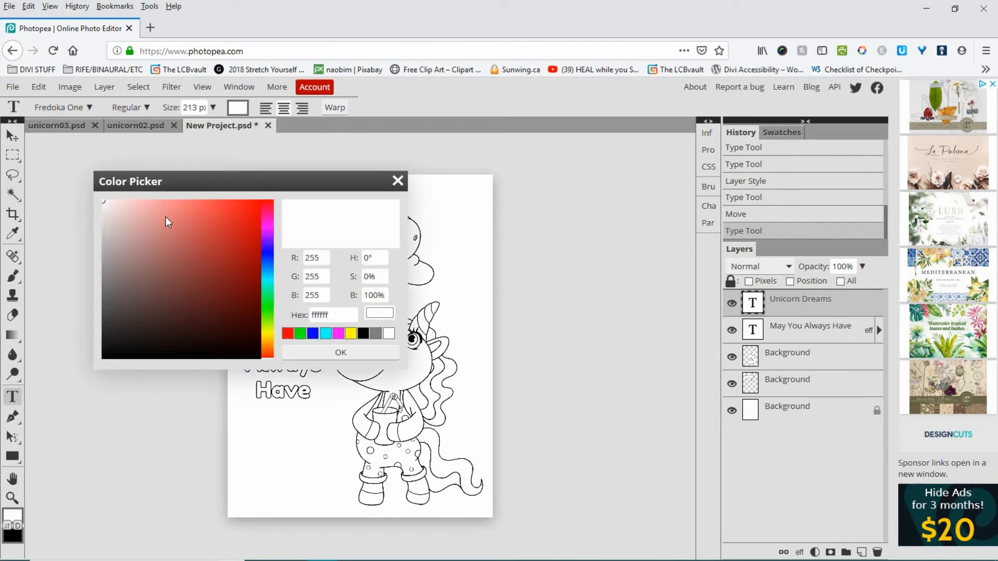
pyautogui.click(363, 333)
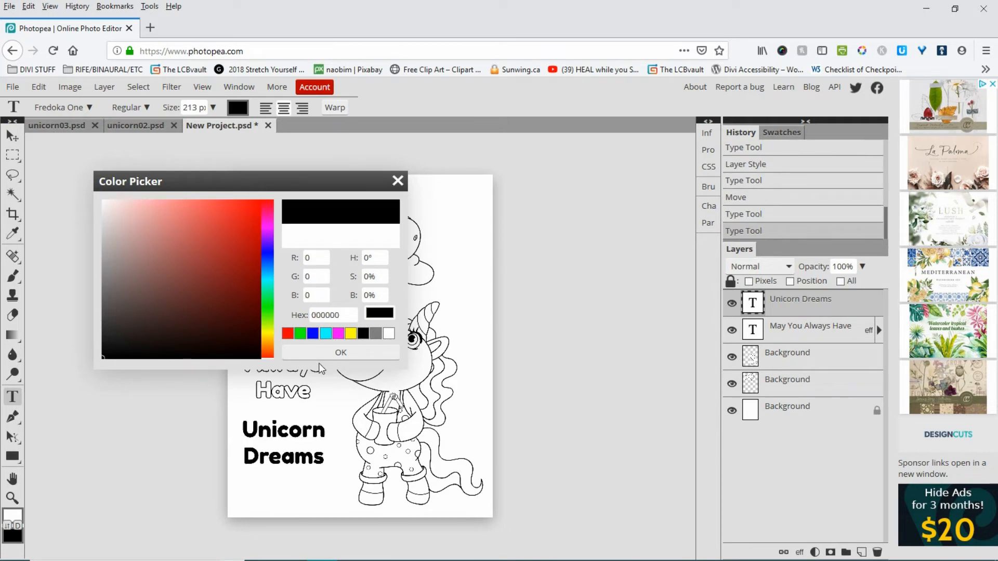
pyautogui.click(320, 357)
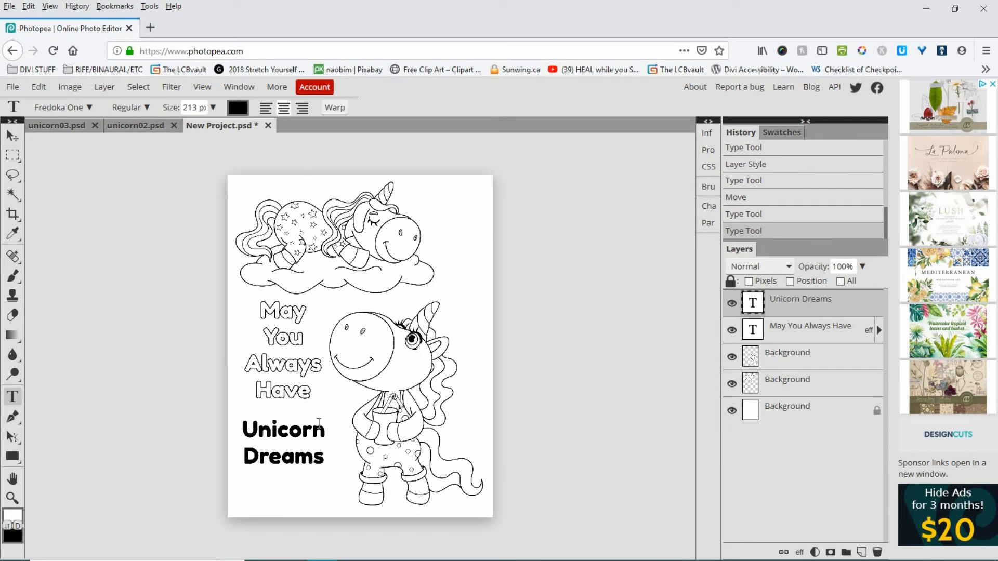
# Set the "Unicorn Dreams" text to the Delius Swash Caps font and enlarge it to 261 px
pyautogui.click(89, 109)
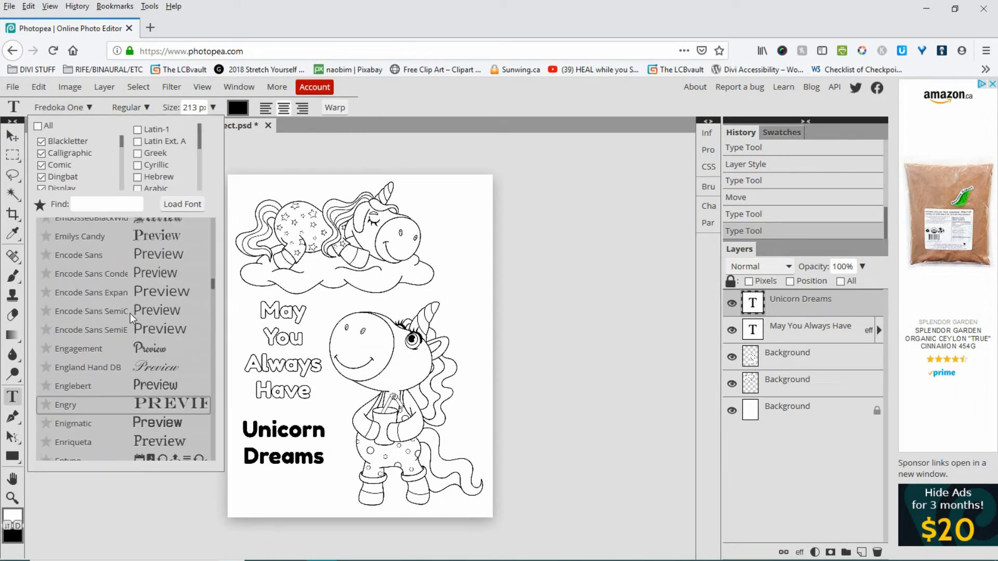
pyautogui.scroll(5, 104, 275)
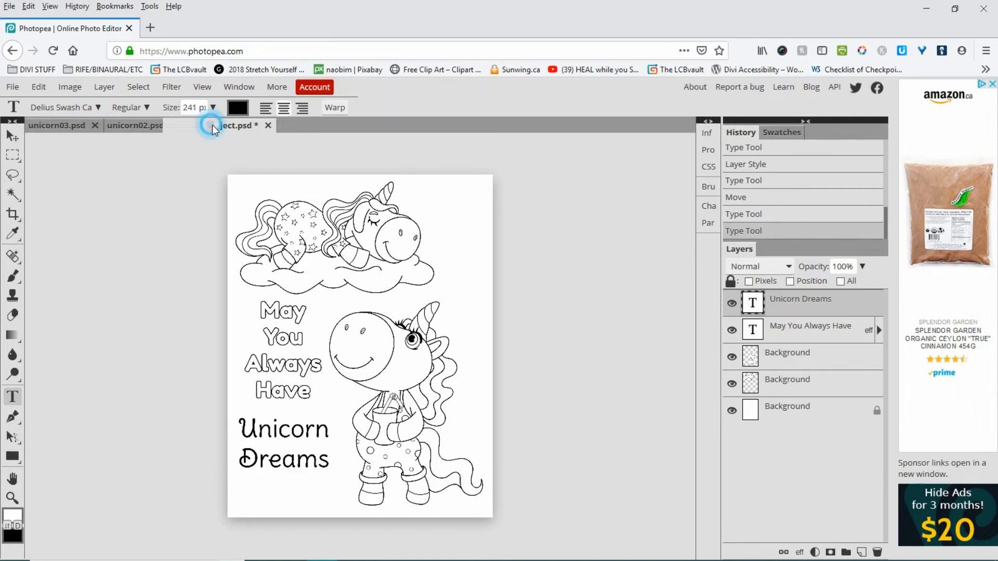
pyautogui.moveTo(211, 126); pyautogui.dragTo(212, 126)
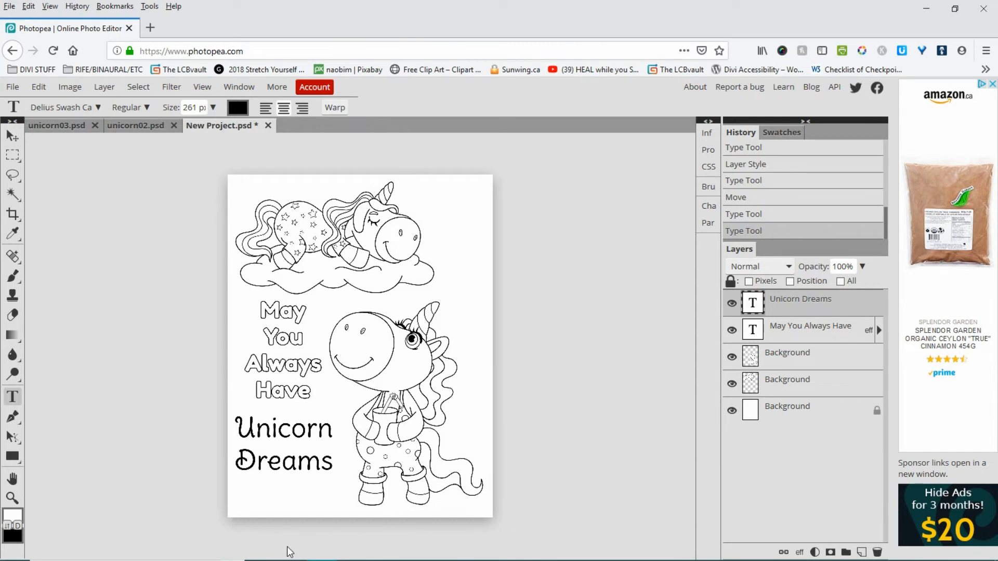
# Warp the "Unicorn Dreams" text with the Arc Upper style, horizontal orientation and a 50% bend
pyautogui.click(333, 110)
pyautogui.click(192, 210)
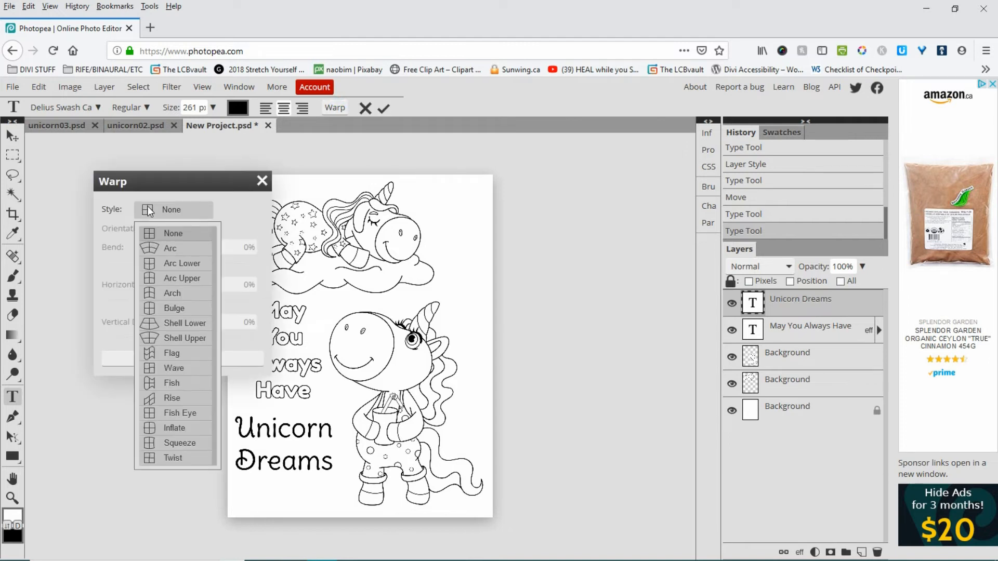
pyautogui.click(167, 248)
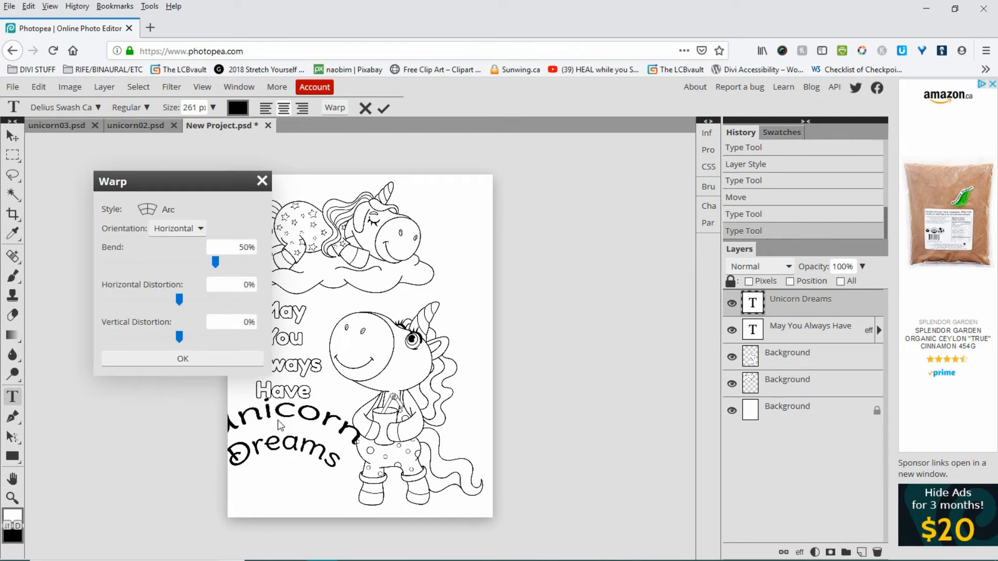
pyautogui.press('s')
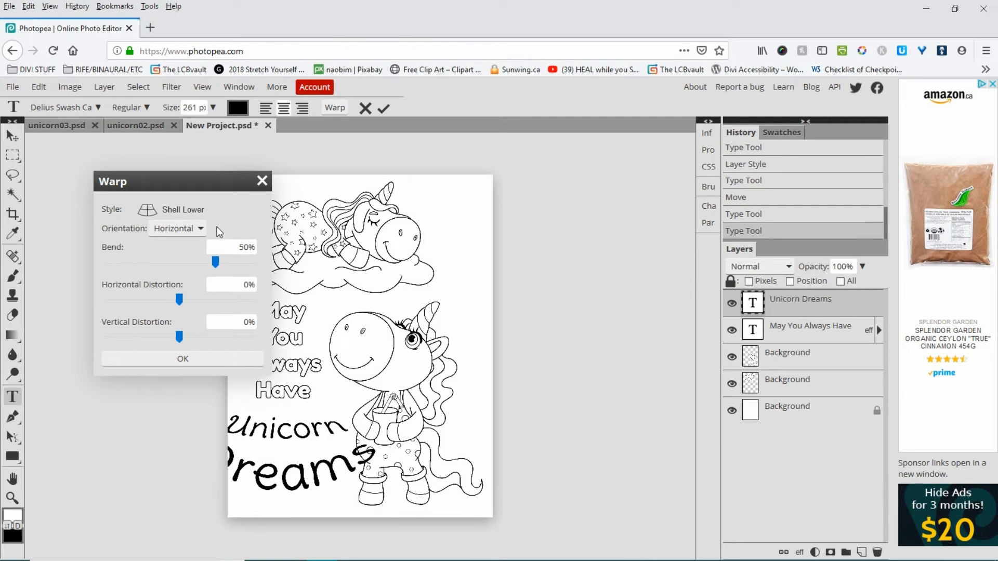
pyautogui.press('Up')
pyautogui.press('Up')
pyautogui.press('Up')
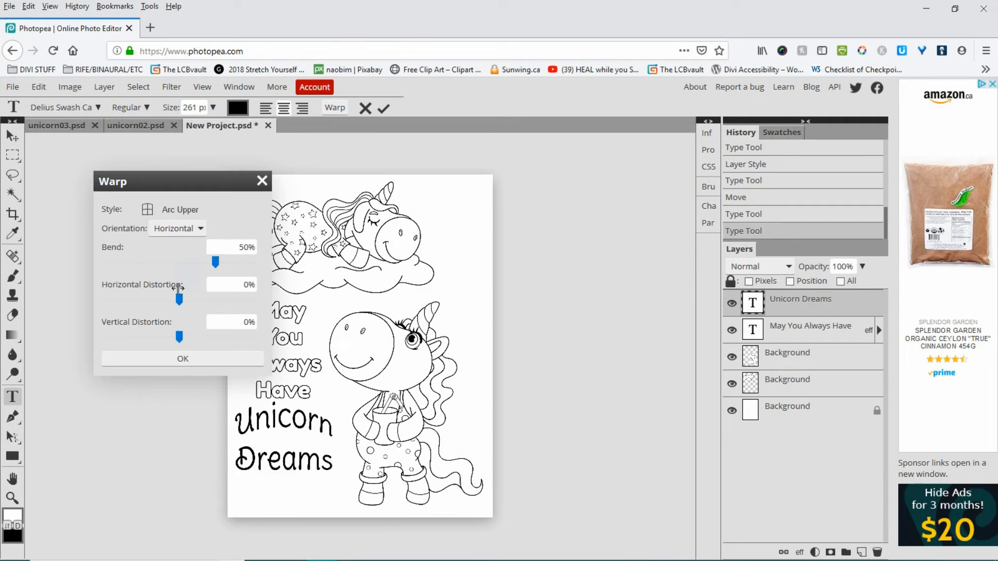
pyautogui.click(513, 387)
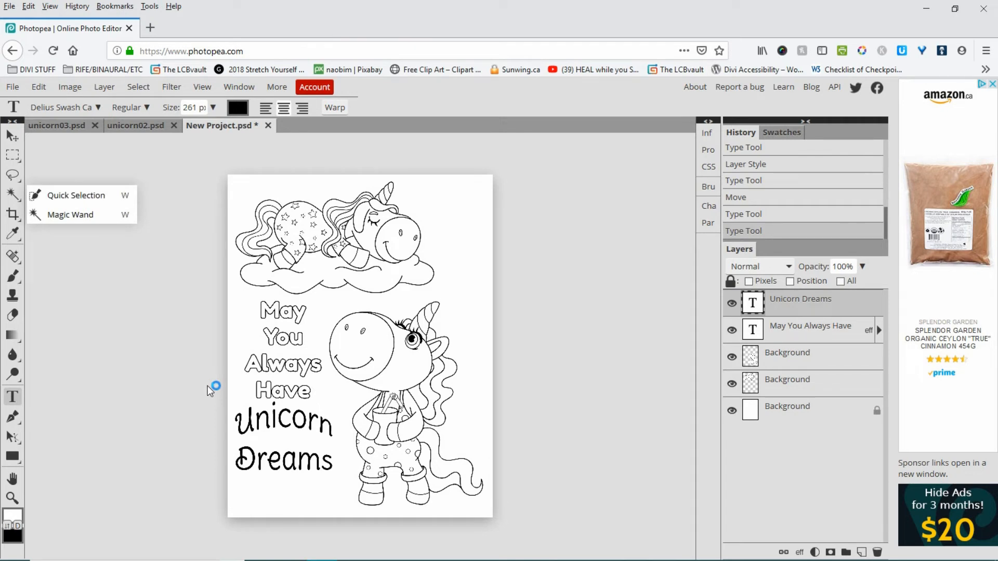
# Move "Unicorn Dreams" down and to the right, clear of the word "Have", and nudge "May You Always Have" slightly right
pyautogui.press('v')
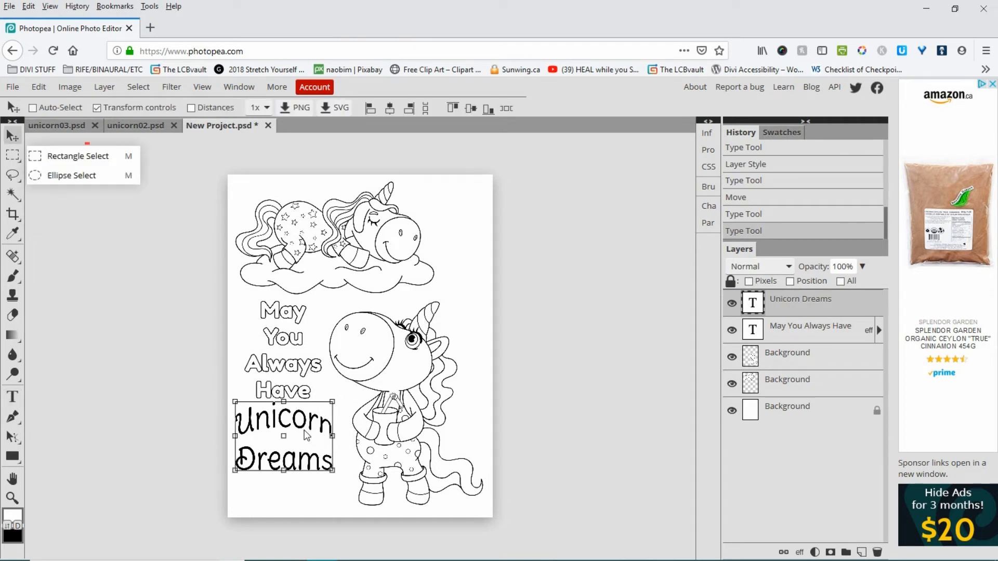
pyautogui.moveTo(304, 431); pyautogui.dragTo(311, 441)
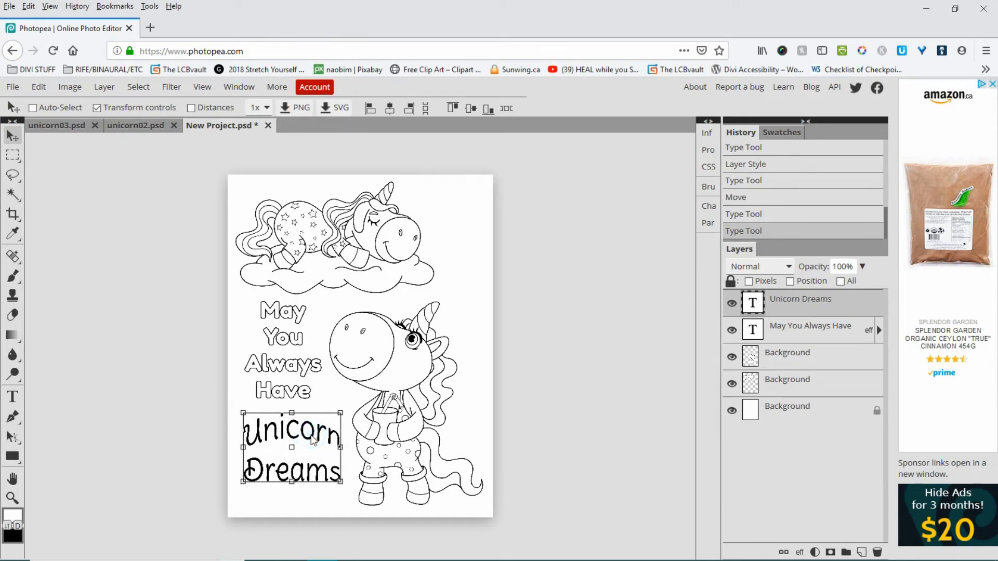
pyautogui.click(829, 330)
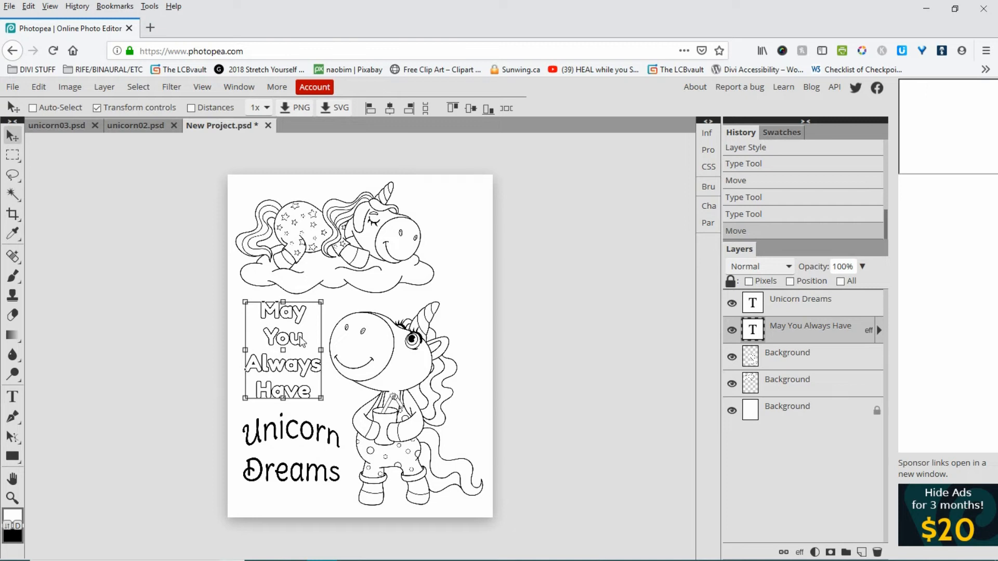
pyautogui.moveTo(303, 342); pyautogui.dragTo(304, 342)
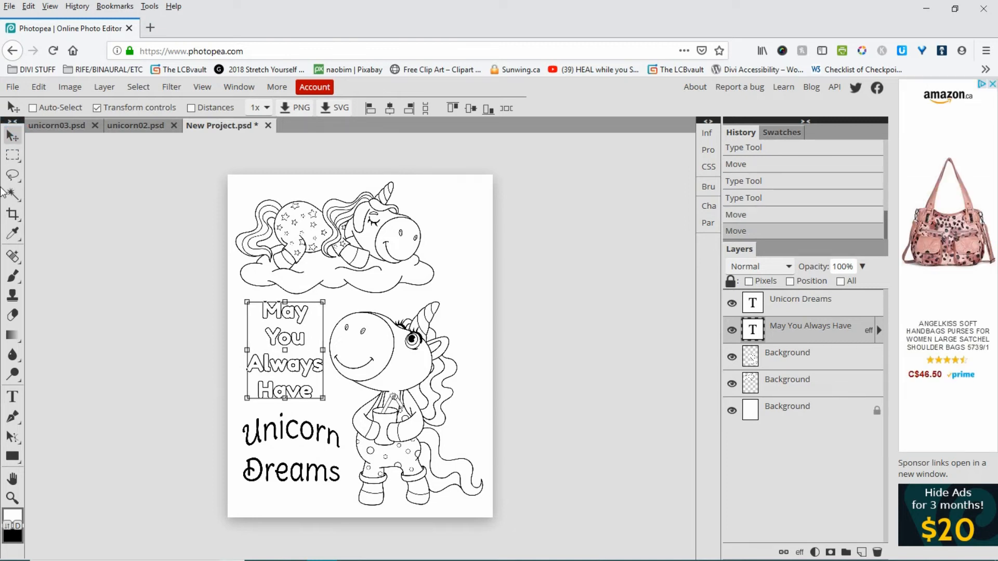
# Scale the sleeping unicorn on the cloud down to 96% and shift it right, closer to the page's centre
pyautogui.click(11, 195)
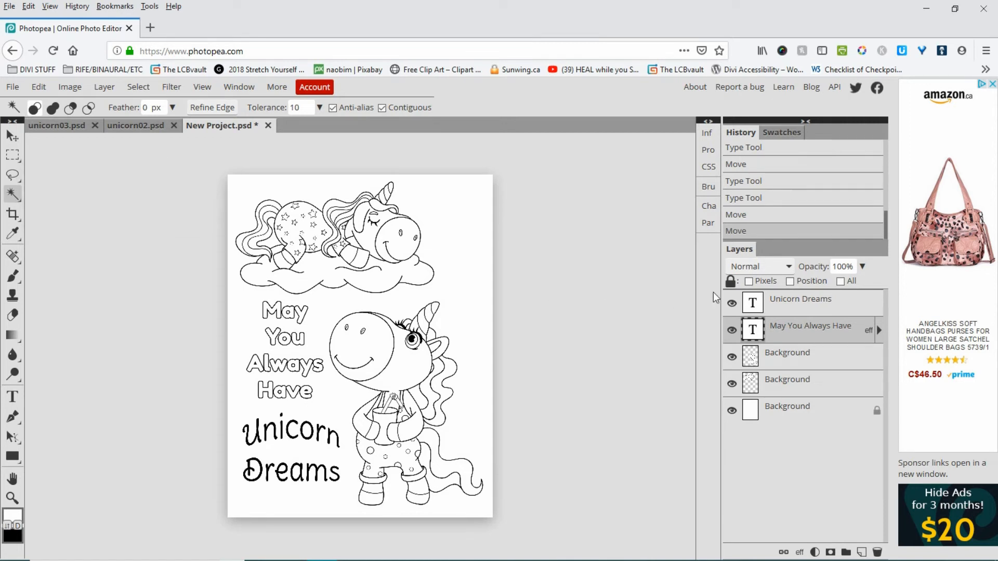
pyautogui.click(795, 383)
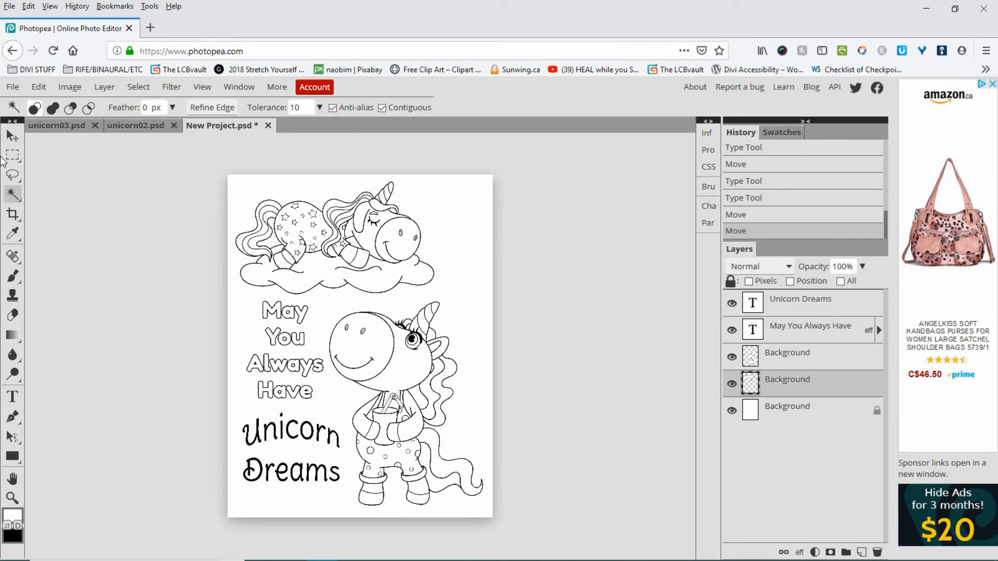
pyautogui.click(13, 136)
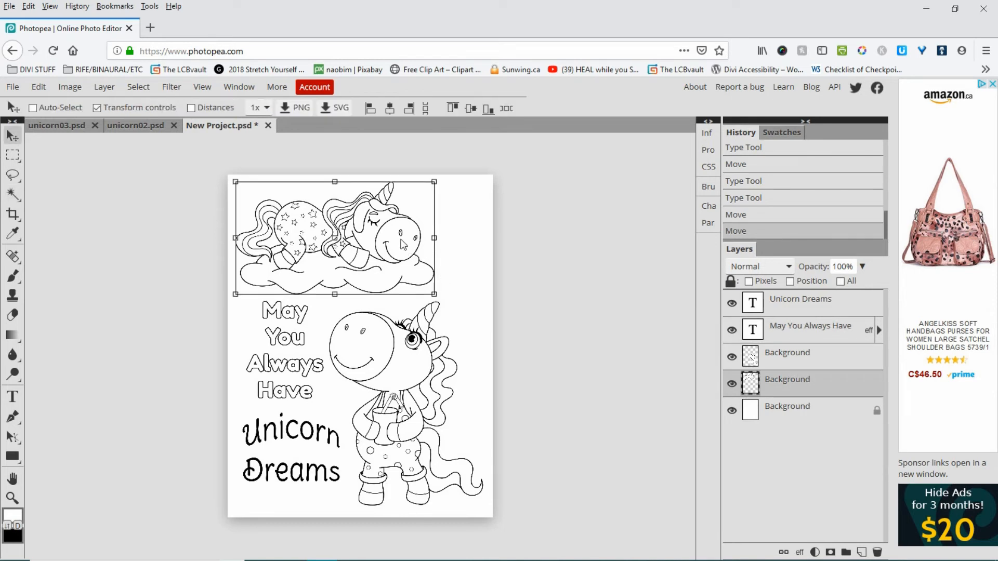
pyautogui.moveTo(404, 245); pyautogui.dragTo(406, 246)
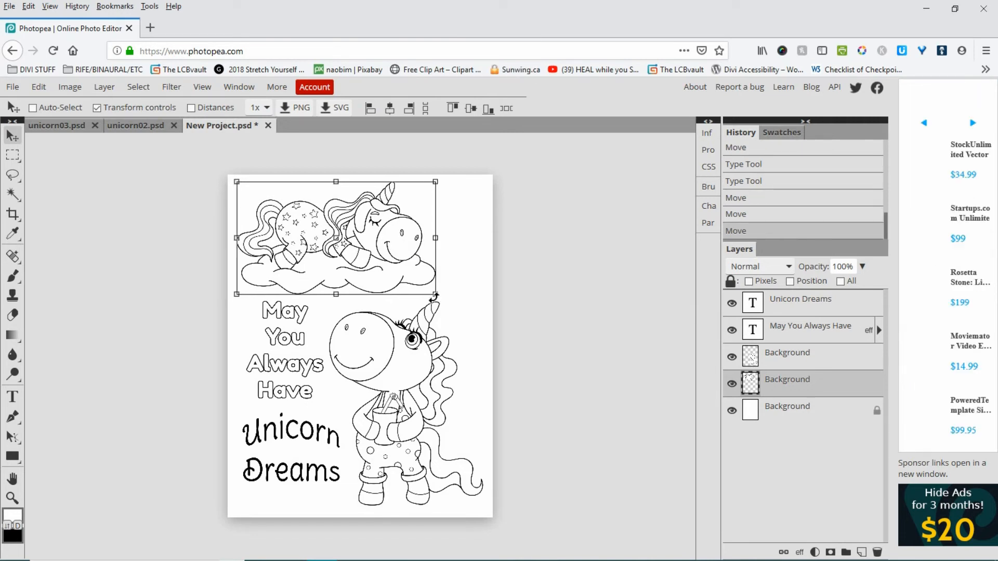
pyautogui.moveTo(435, 297); pyautogui.dragTo(427, 292)
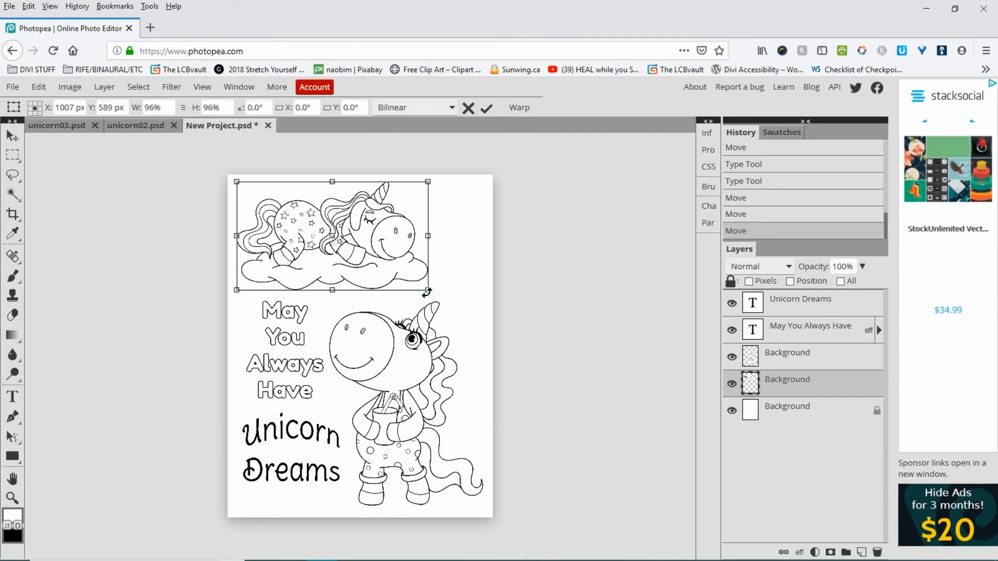
pyautogui.moveTo(389, 251); pyautogui.dragTo(404, 249)
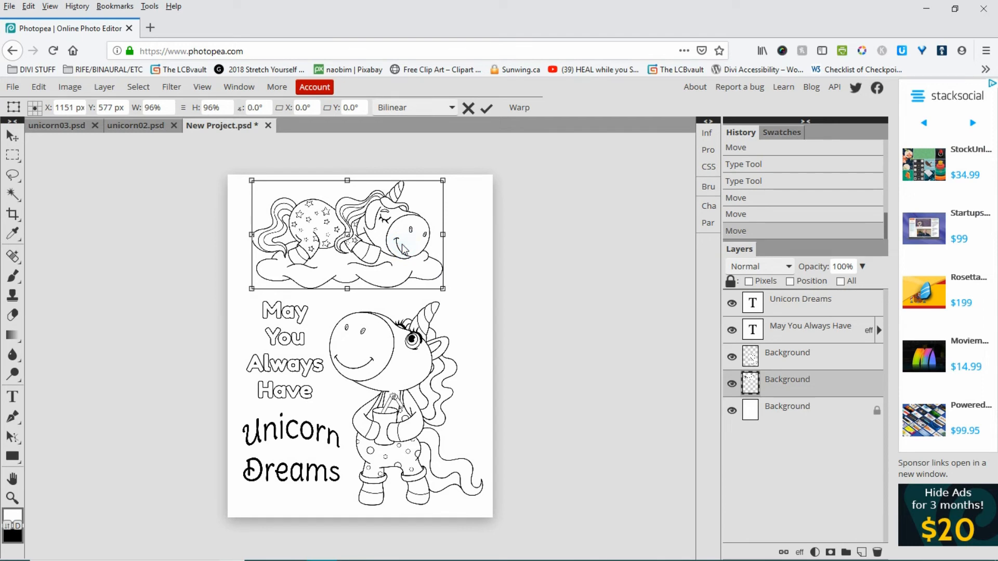
pyautogui.click(486, 108)
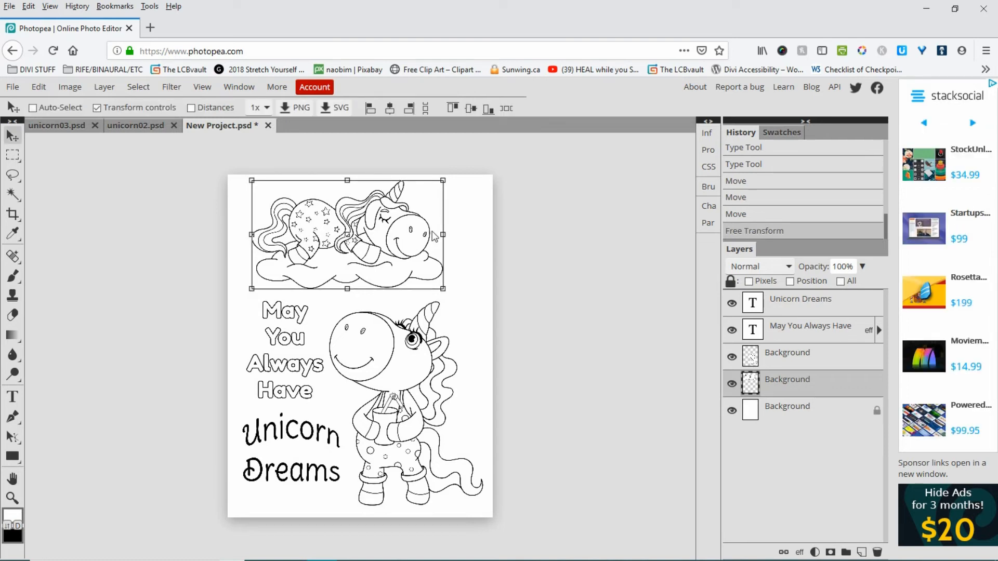
# Draw a small circle about 55 px across with the Ellipse shape tool, just beside the standing unicorn's horn
pyautogui.rightClick(11, 438)
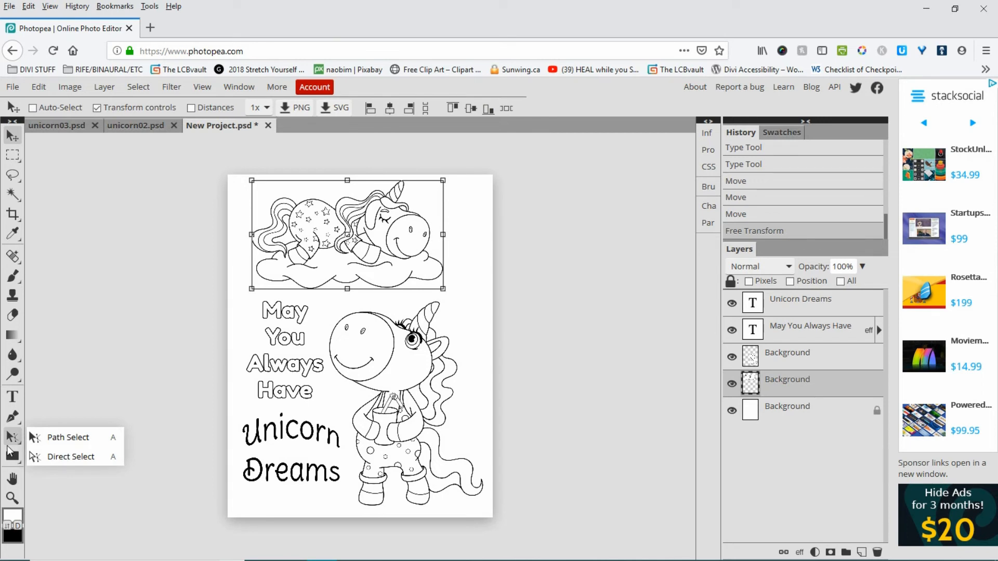
pyautogui.rightClick(14, 459)
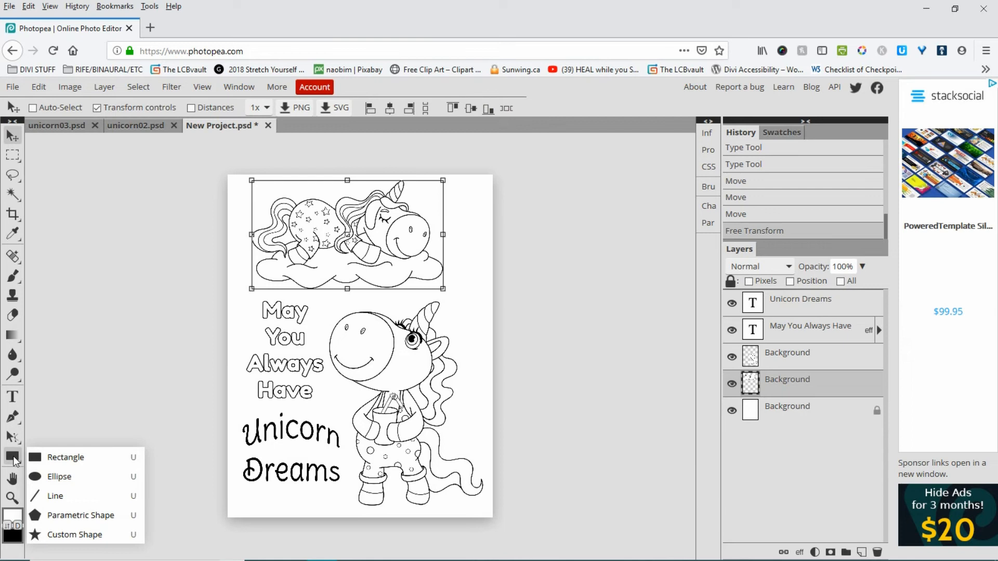
pyautogui.click(59, 477)
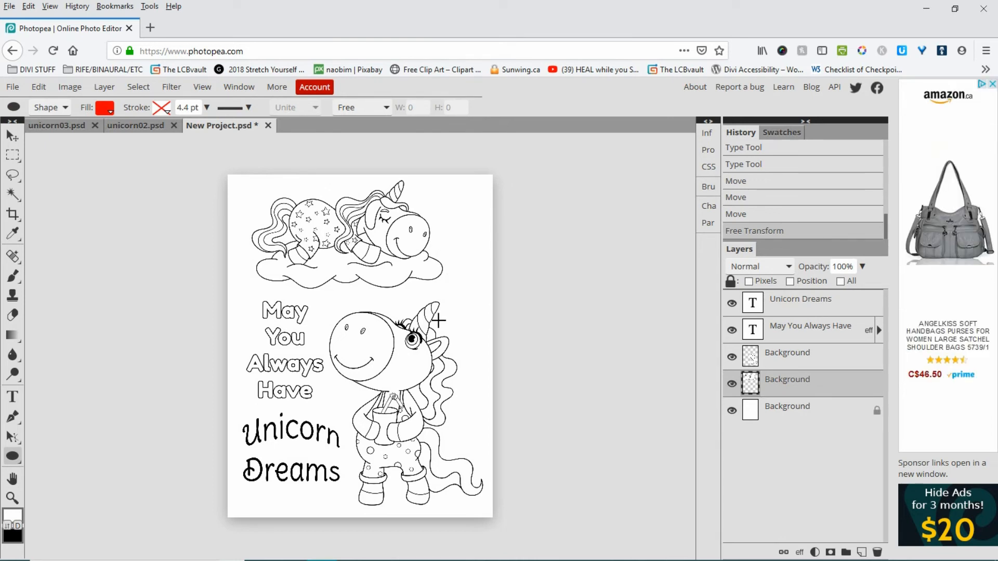
pyautogui.moveTo(438, 321); pyautogui.dragTo(452, 327)
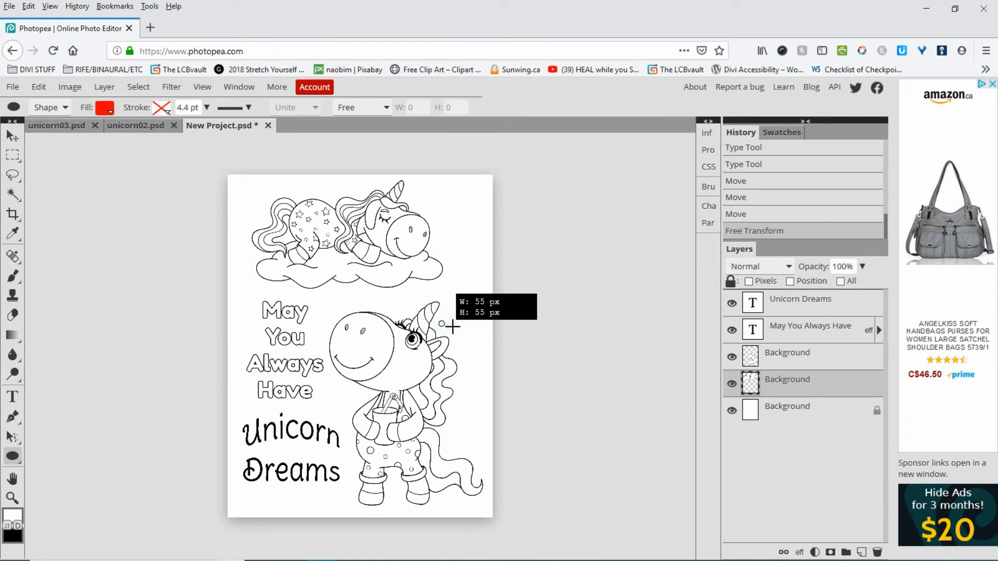
pyautogui.moveTo(453, 326); pyautogui.dragTo(452, 326)
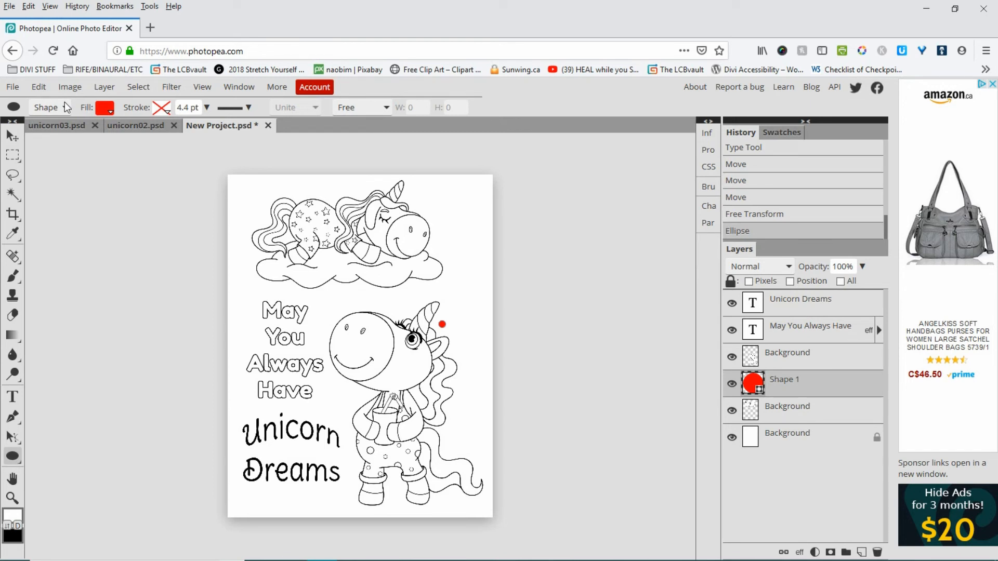
# Give the small circle a white fill and a solid black stroke
pyautogui.click(108, 110)
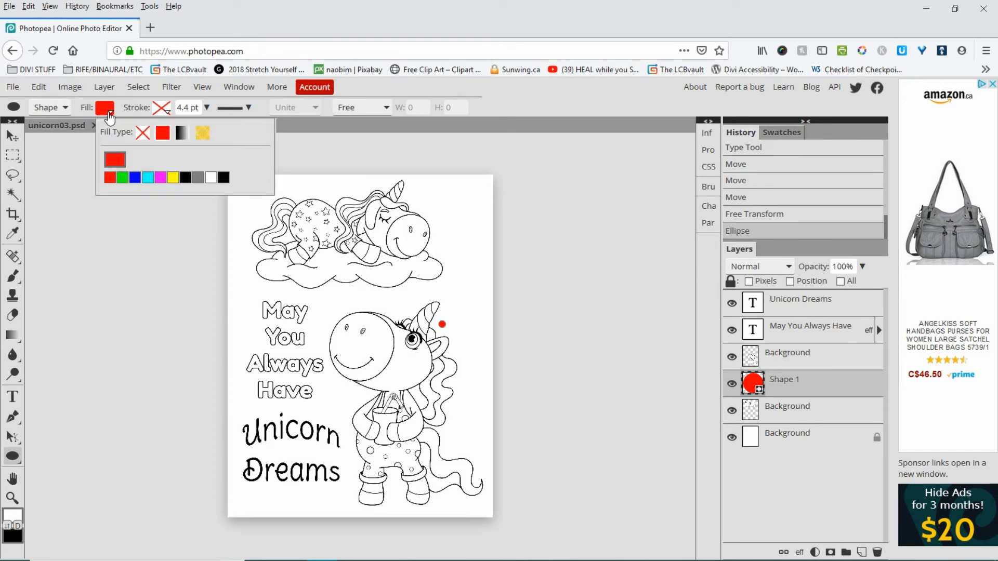
pyautogui.click(142, 133)
pyautogui.click(161, 108)
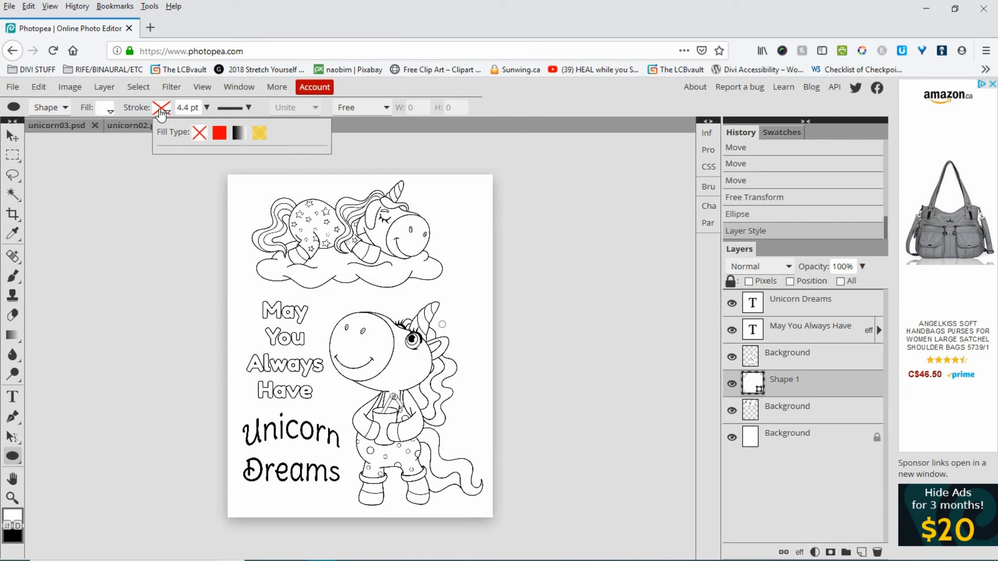
pyautogui.click(219, 133)
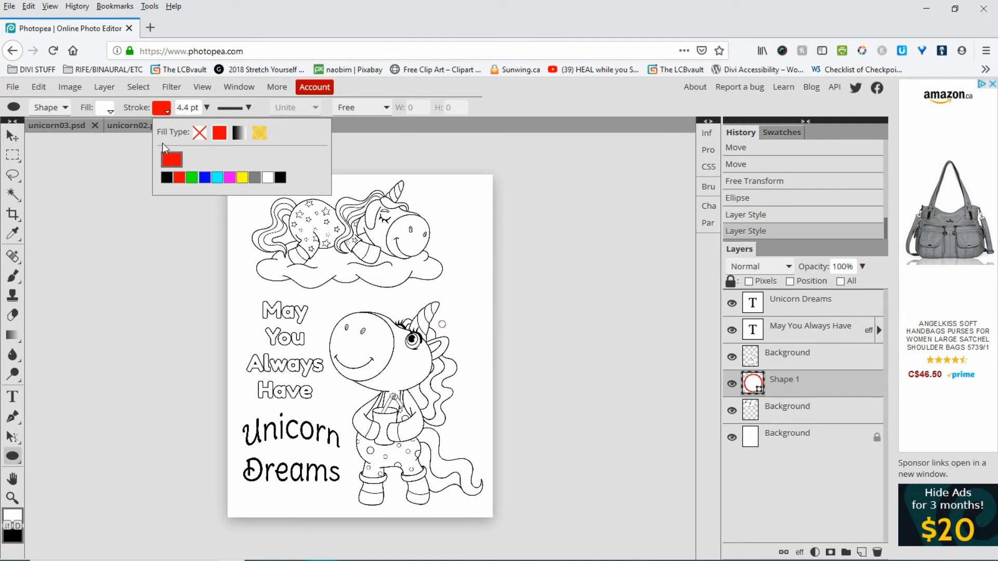
pyautogui.click(167, 177)
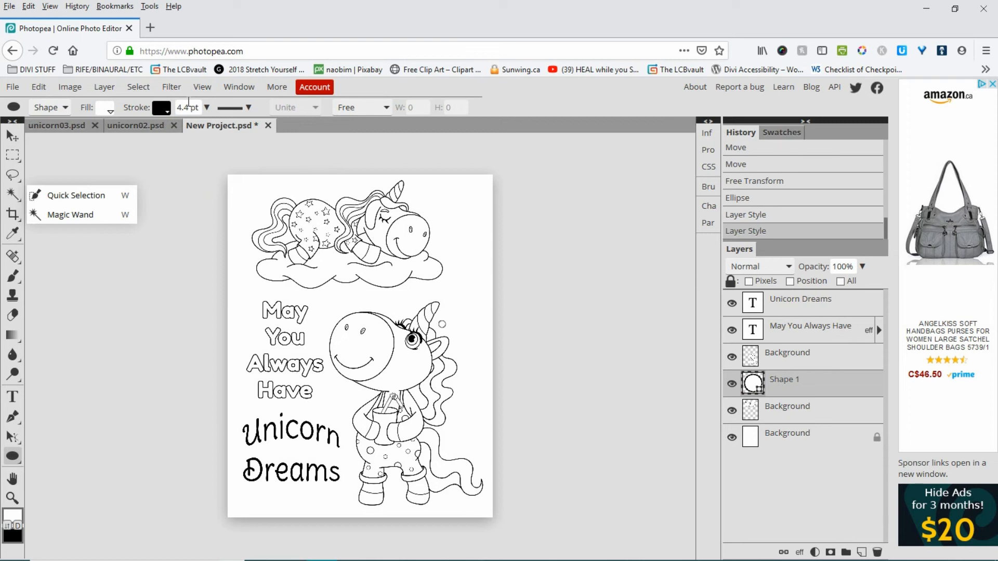
# Try a 5.4 pt stroke with dashed and dotted line styles on the circle, then return it to a solid line
pyautogui.moveTo(182, 108); pyautogui.dragTo(165, 119)
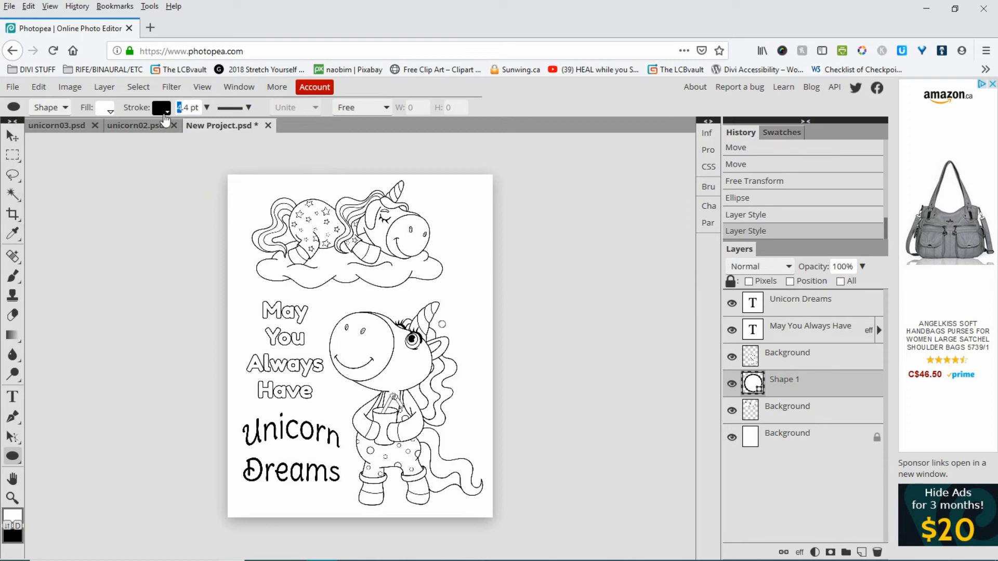
pyautogui.write('5')
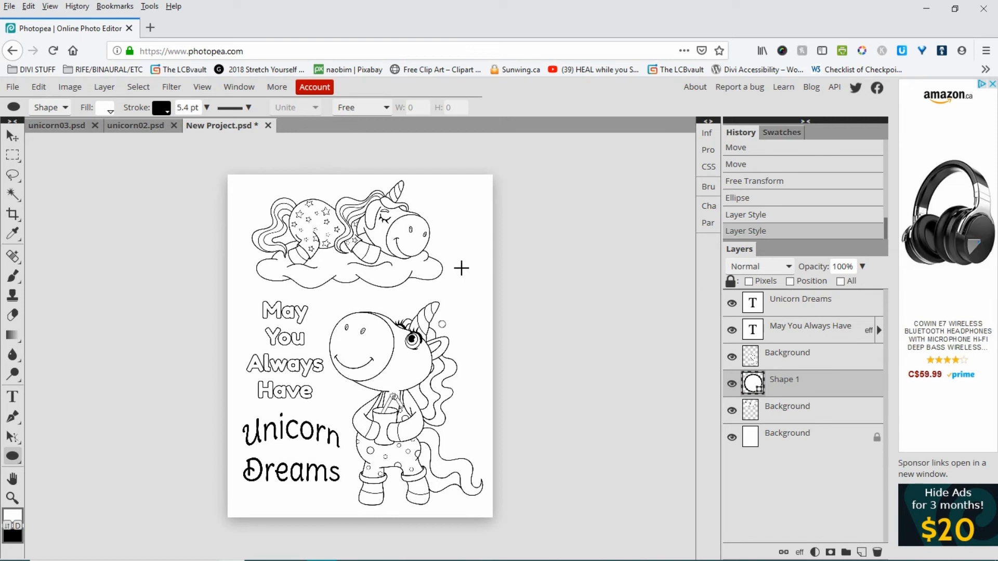
pyautogui.click(233, 108)
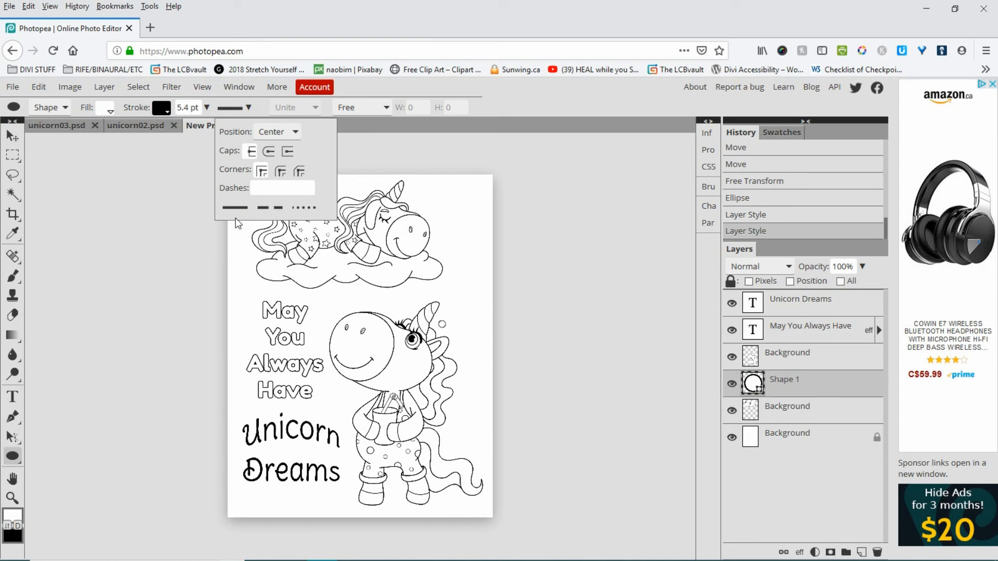
pyautogui.click(301, 209)
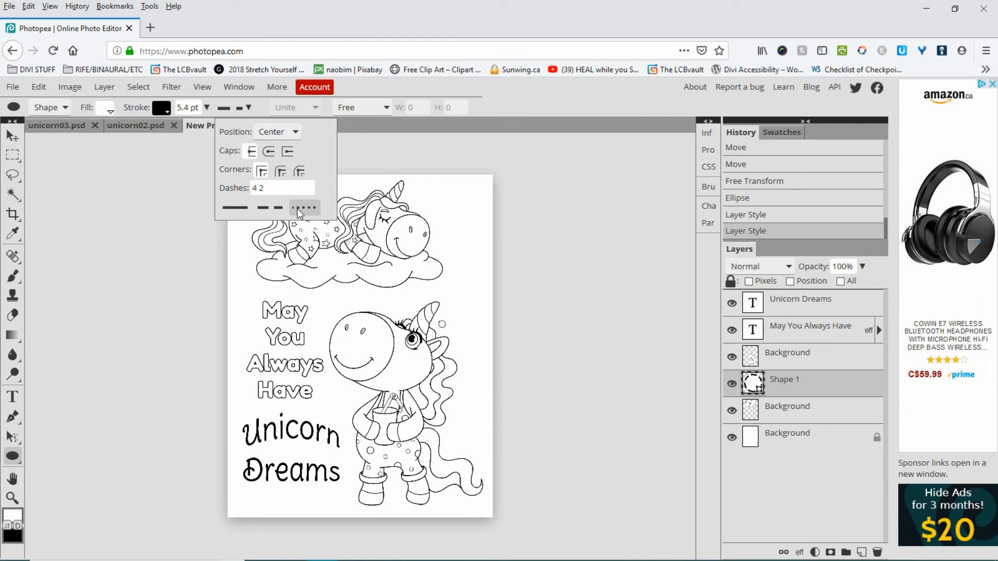
pyautogui.click(300, 209)
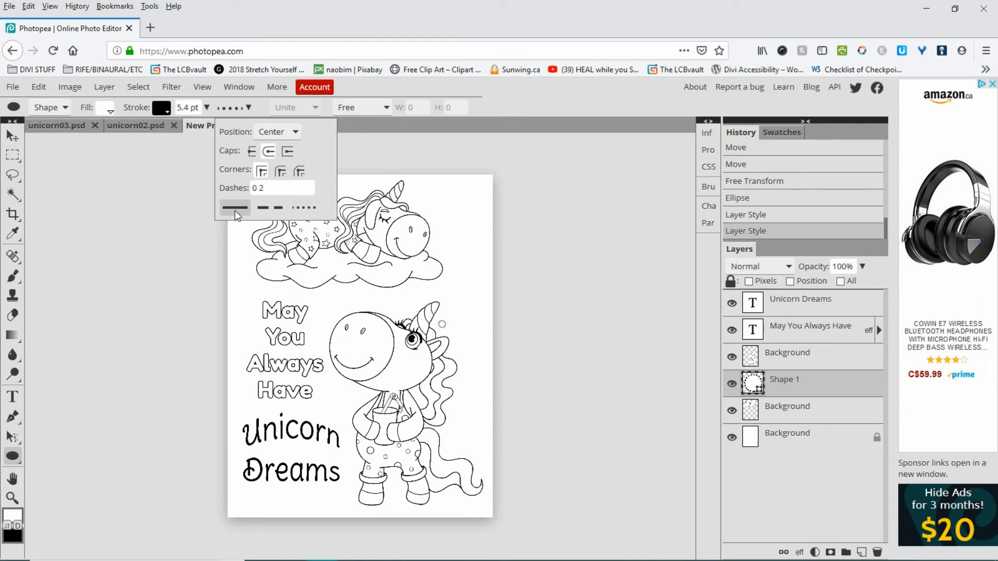
pyautogui.click(235, 208)
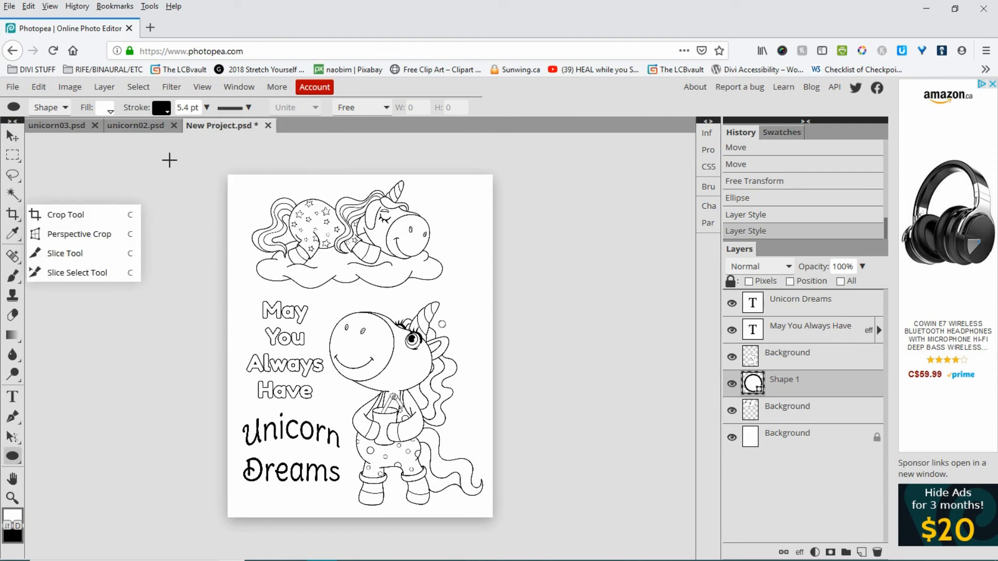
# Set the circle's stroke width to 9.9 pt
pyautogui.moveTo(206, 107); pyautogui.dragTo(193, 128)
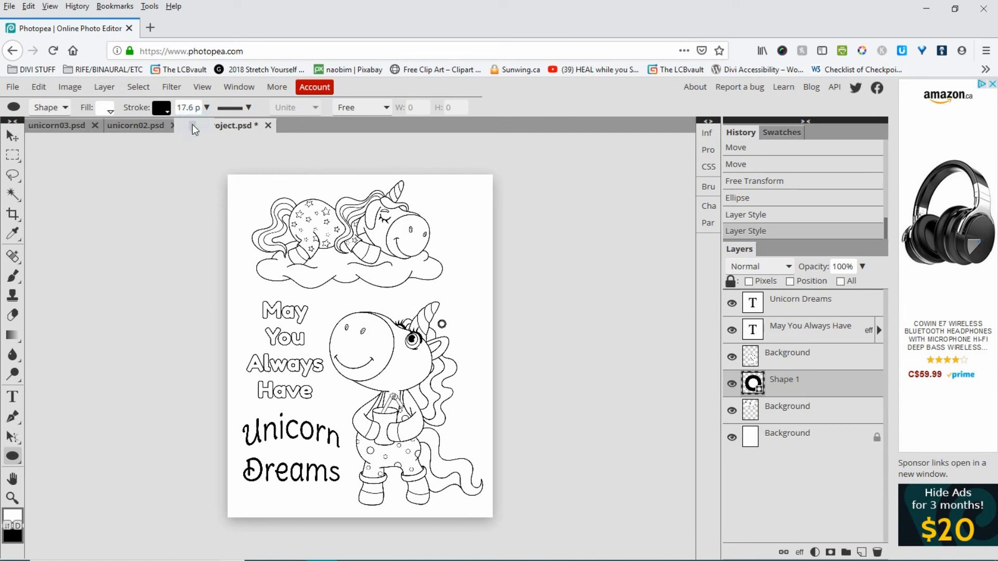
pyautogui.moveTo(193, 124); pyautogui.dragTo(186, 124)
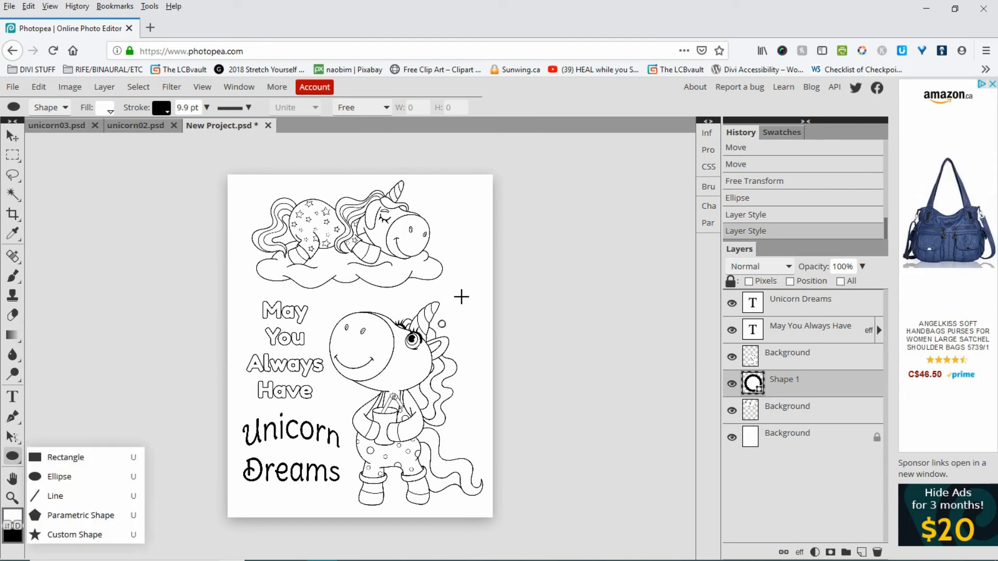
# Draw three progressively larger circles rising from the first one toward the cloud, the lower two about 72 px and 91 px across
pyautogui.moveTo(445, 307); pyautogui.dragTo(450, 317)
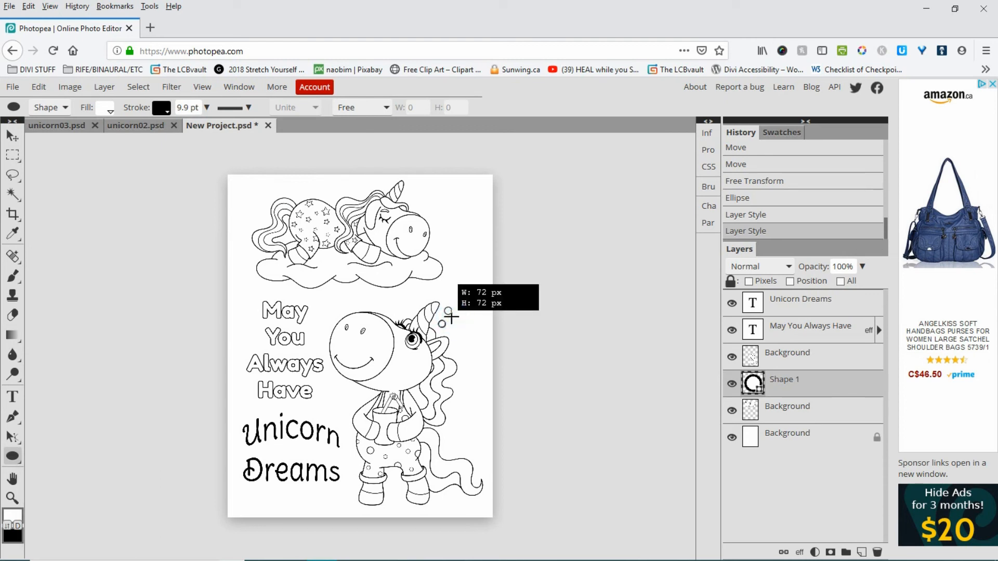
pyautogui.moveTo(451, 317); pyautogui.dragTo(451, 317)
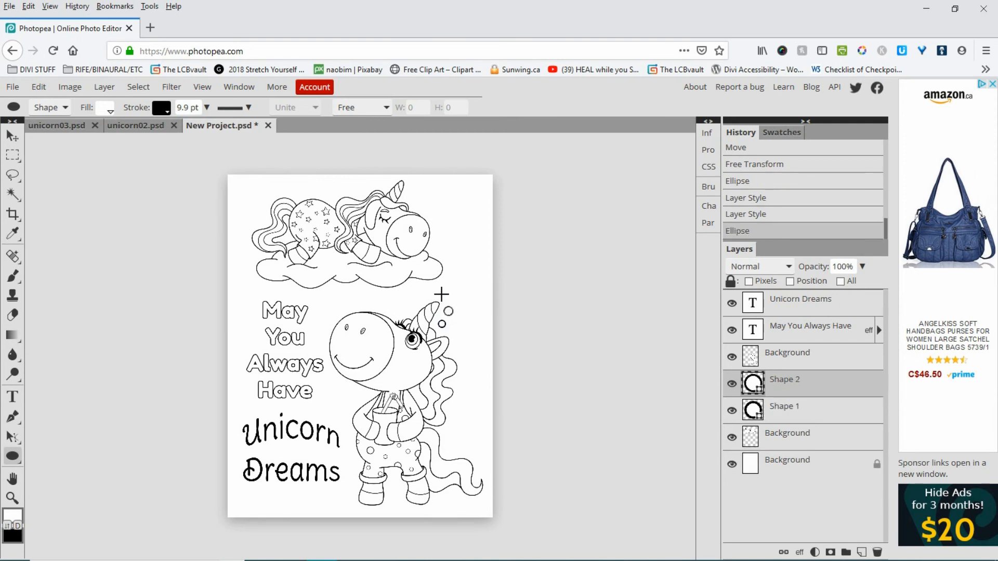
pyautogui.moveTo(441, 294); pyautogui.dragTo(455, 302)
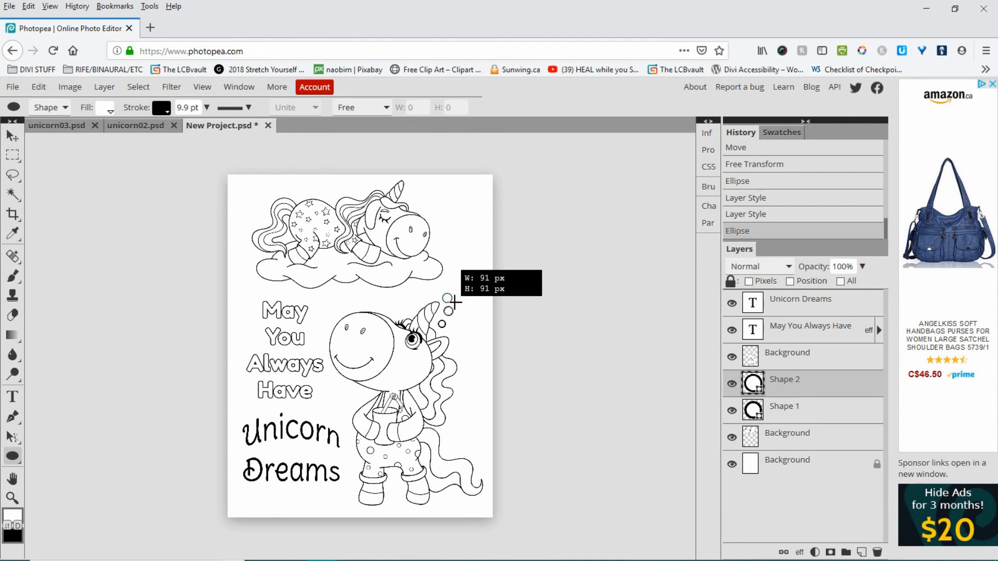
pyautogui.moveTo(455, 303); pyautogui.dragTo(455, 303)
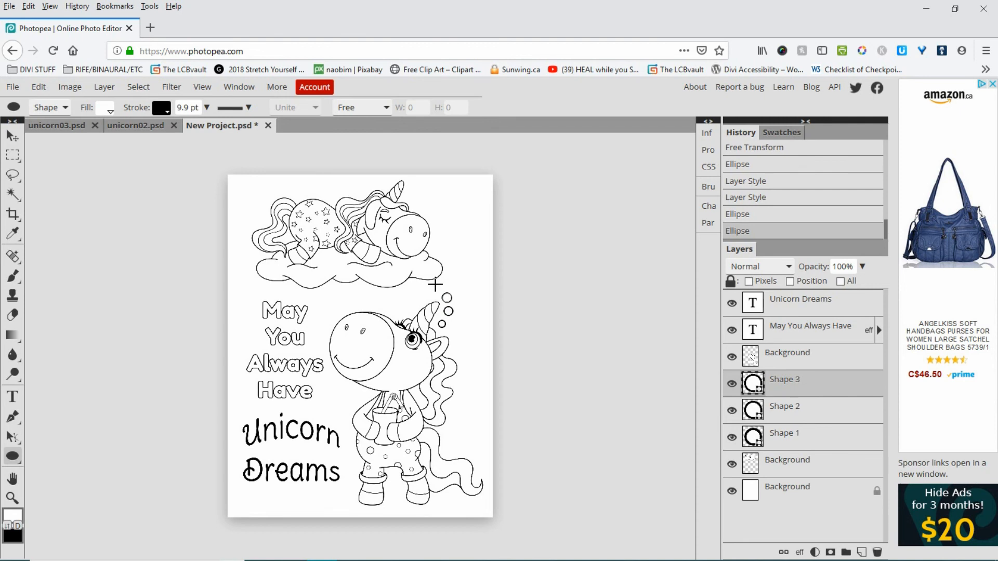
pyautogui.moveTo(435, 285); pyautogui.dragTo(447, 298)
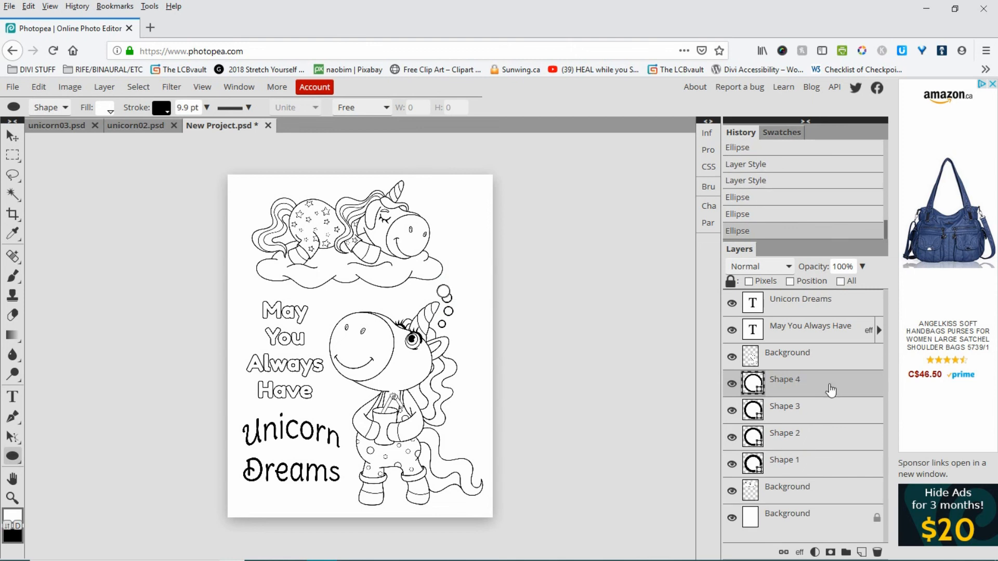
# Nudge the uppermost circle up and left to the cloud's edge, clear of the circle below it
pyautogui.click(12, 135)
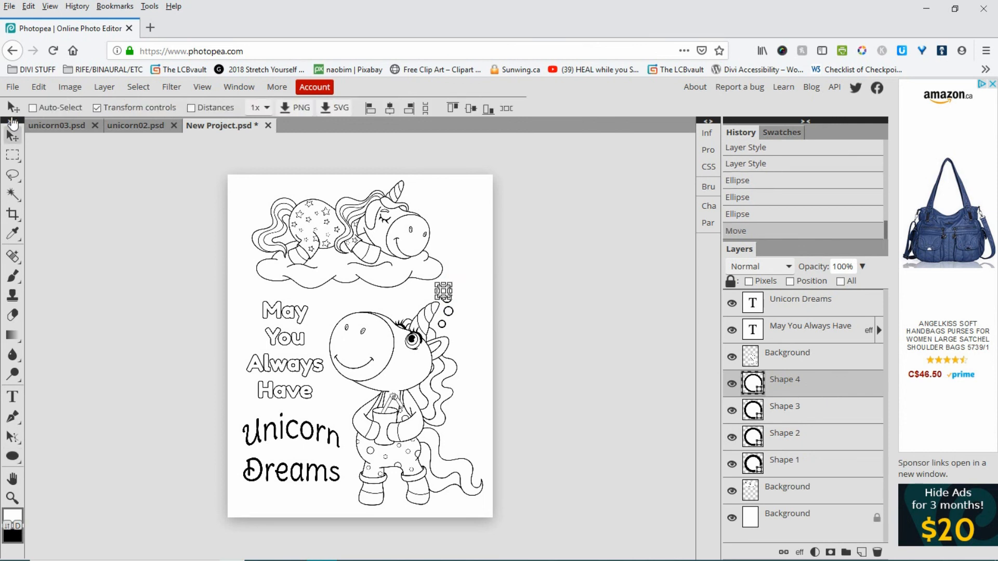
pyautogui.press('Up')
pyautogui.press('Up')
pyautogui.press('Up')
pyautogui.press('Up')
pyautogui.press('Up')
pyautogui.press('Up')
pyautogui.press('Left')
pyautogui.press('Left')
pyautogui.press('Left')
pyautogui.press('Left')
pyautogui.press('Left')
pyautogui.press('Left')
pyautogui.click(13, 194)
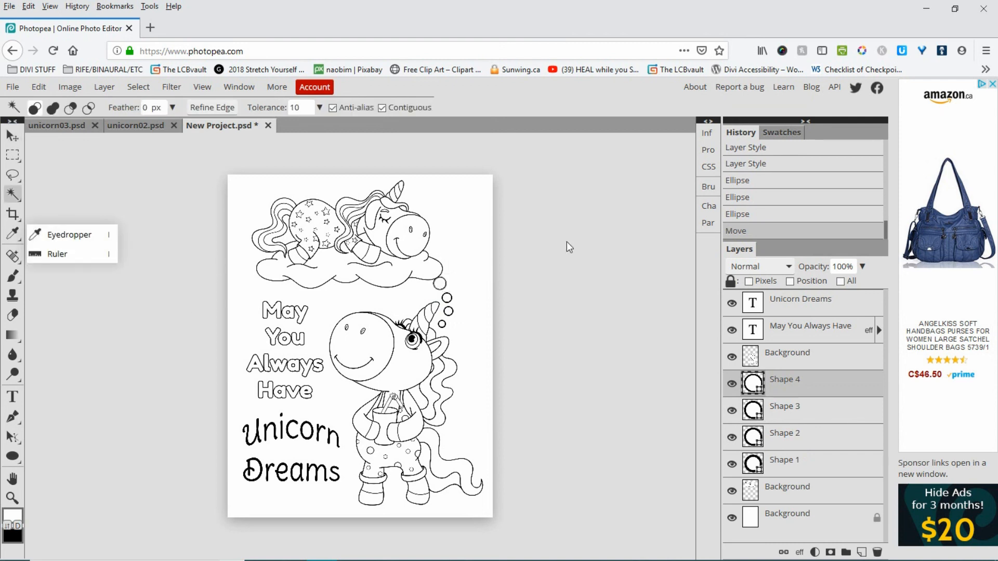